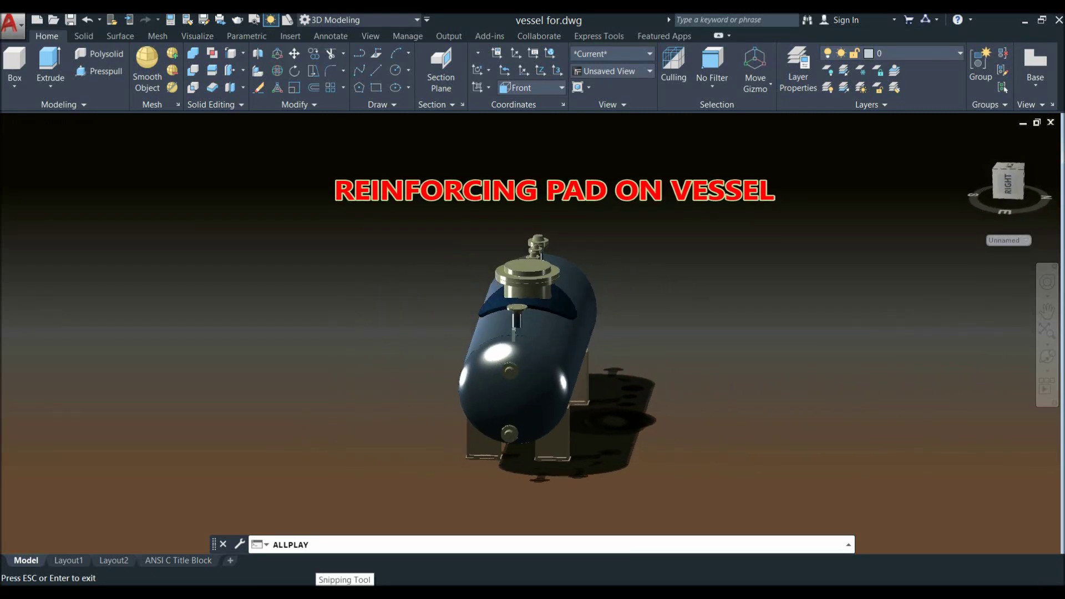
# Exit the view animation playback and undo the last three changes in the vessel drawing.
pyautogui.press('Escape')
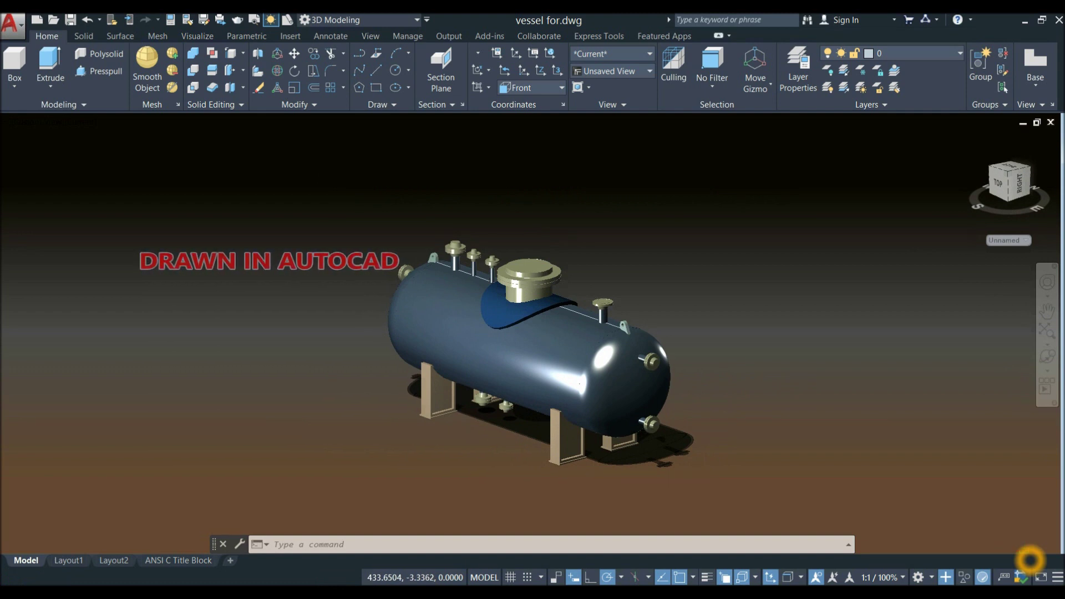
pyautogui.hotkey('ctrl', 'z')
pyautogui.hotkey('ctrl', 'z')
pyautogui.hotkey('ctrl', 'z')
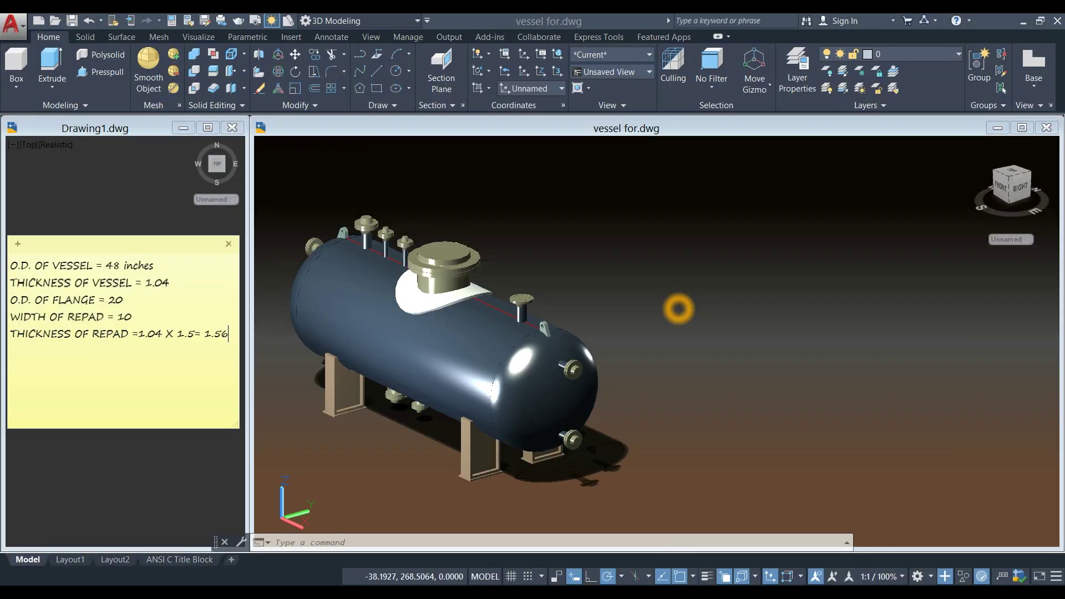
pyautogui.click(454, 302)
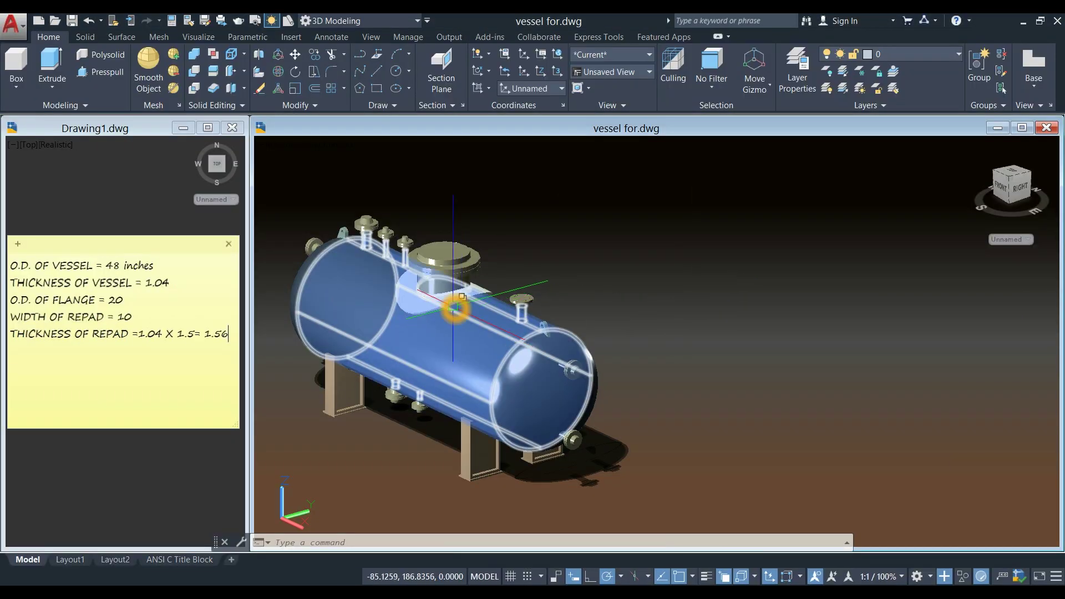
pyautogui.click(462, 288)
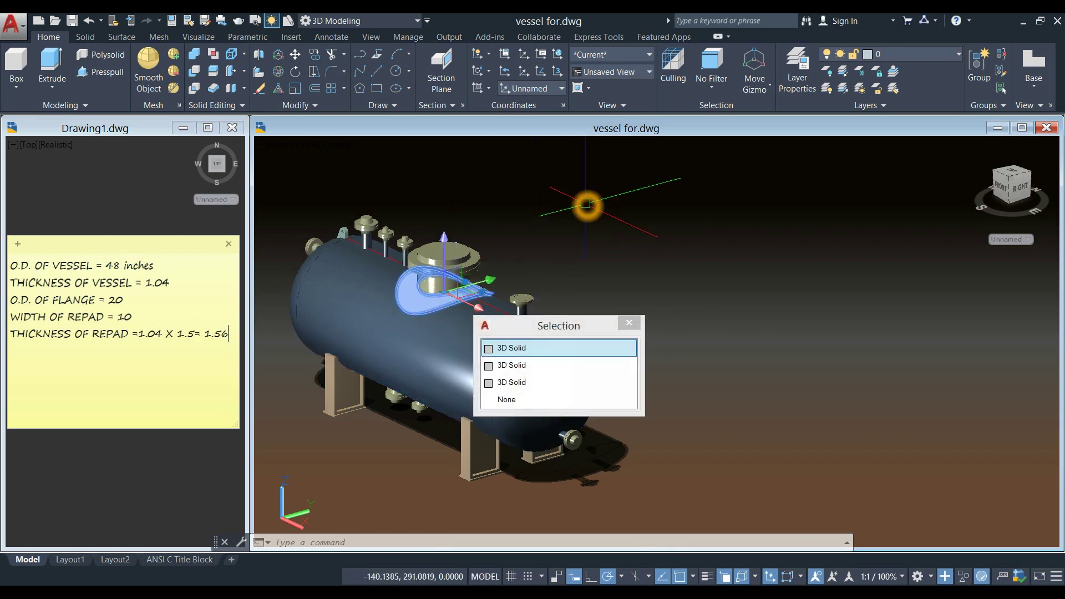
pyautogui.press('Escape')
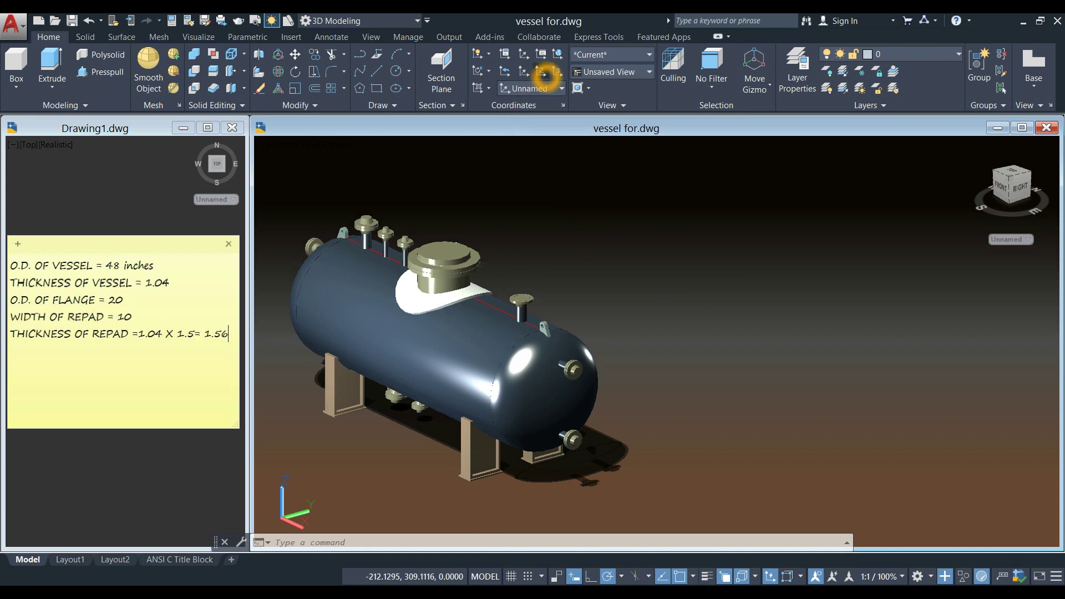
# Set a new UCS by Z-axis vector beside the vessel, with the positive Z-axis parallel to the vessel's length.
pyautogui.click(544, 72)
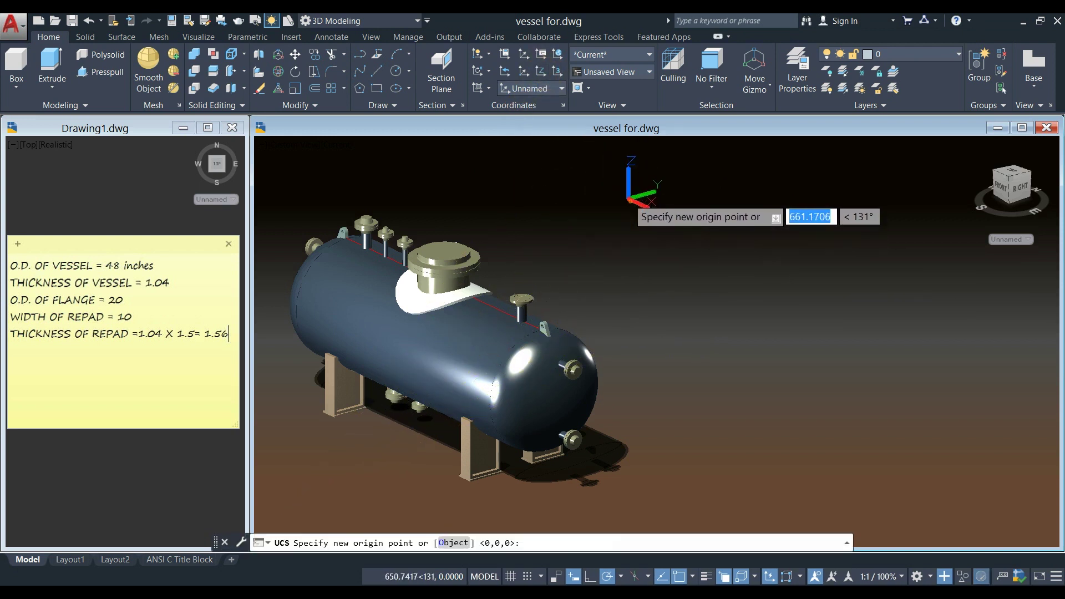
pyautogui.click(632, 200)
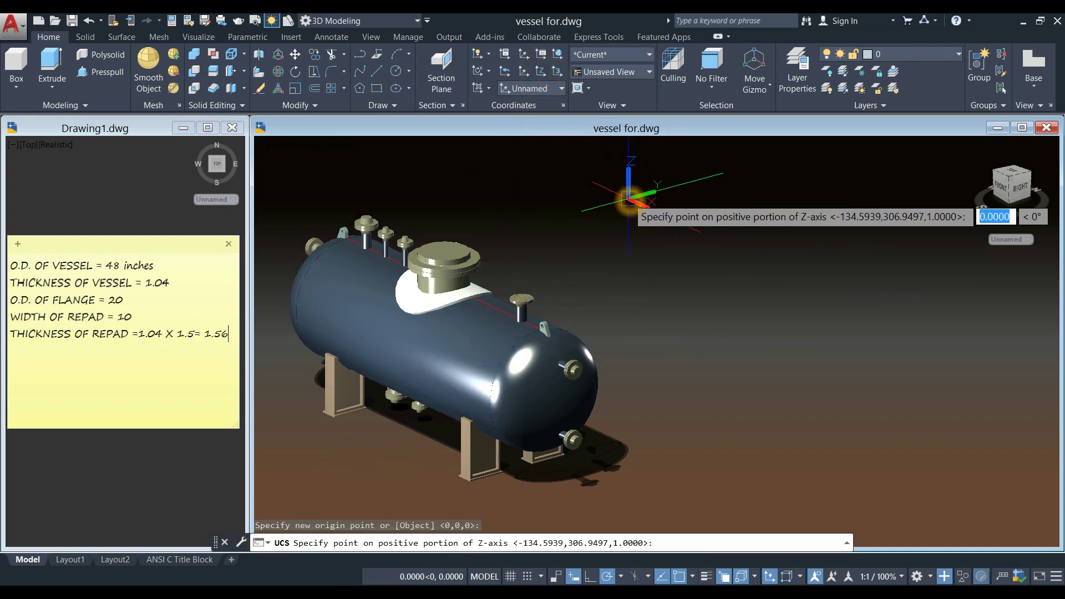
pyautogui.click(691, 229)
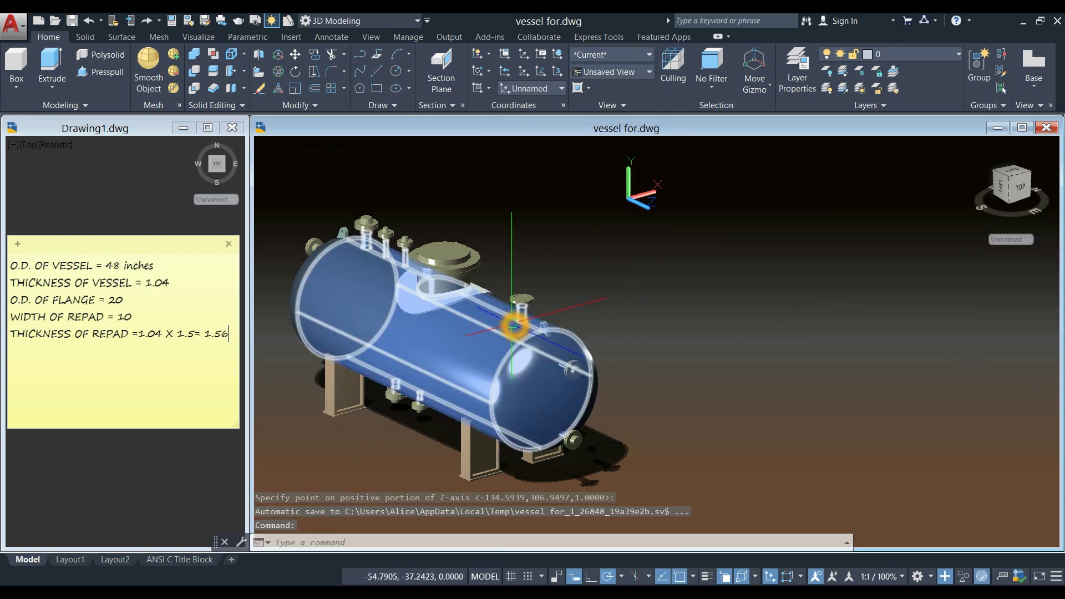
pyautogui.click(553, 297)
pyautogui.click(615, 287)
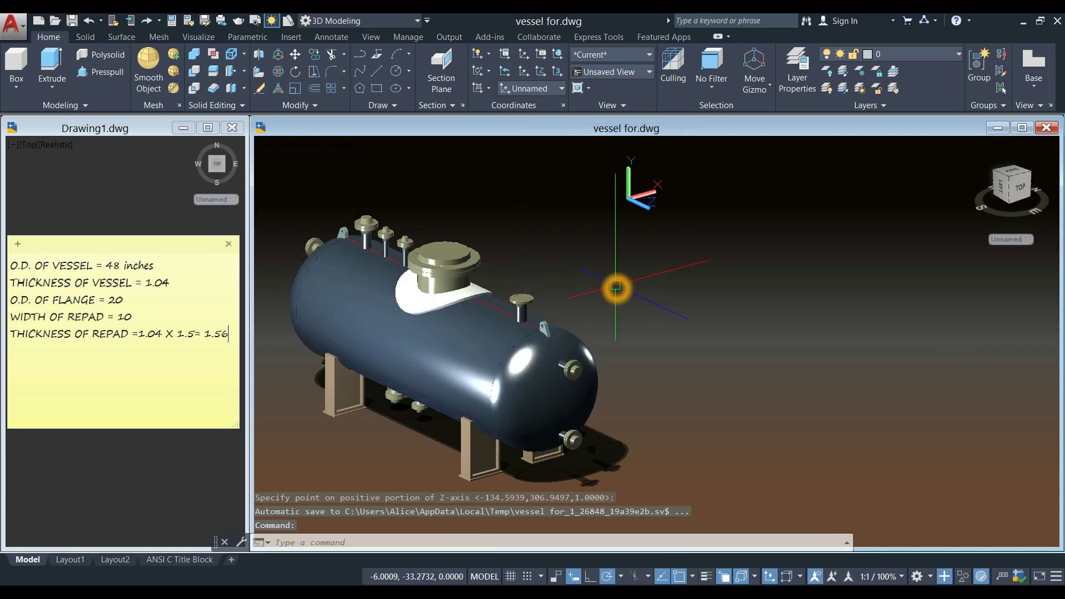
pyautogui.click(689, 243)
pyautogui.click(633, 249)
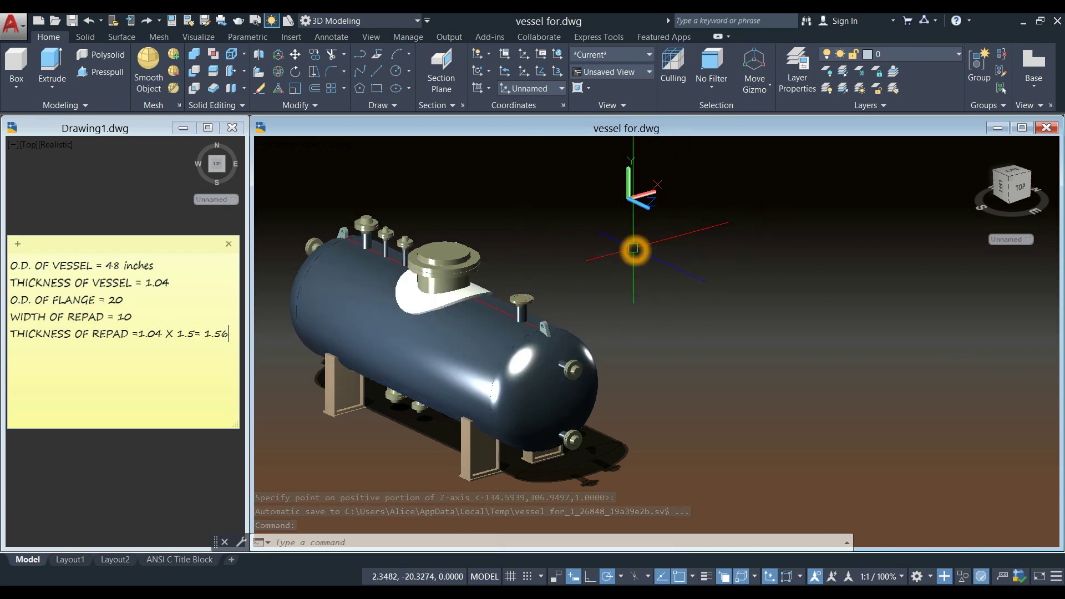
pyautogui.click(492, 317)
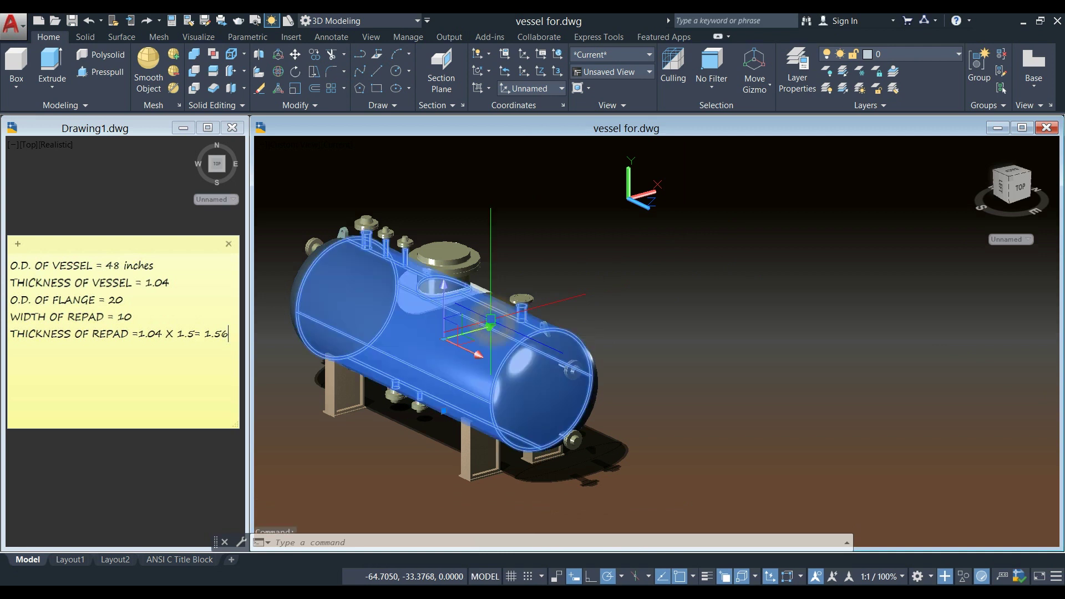
pyautogui.press('Escape')
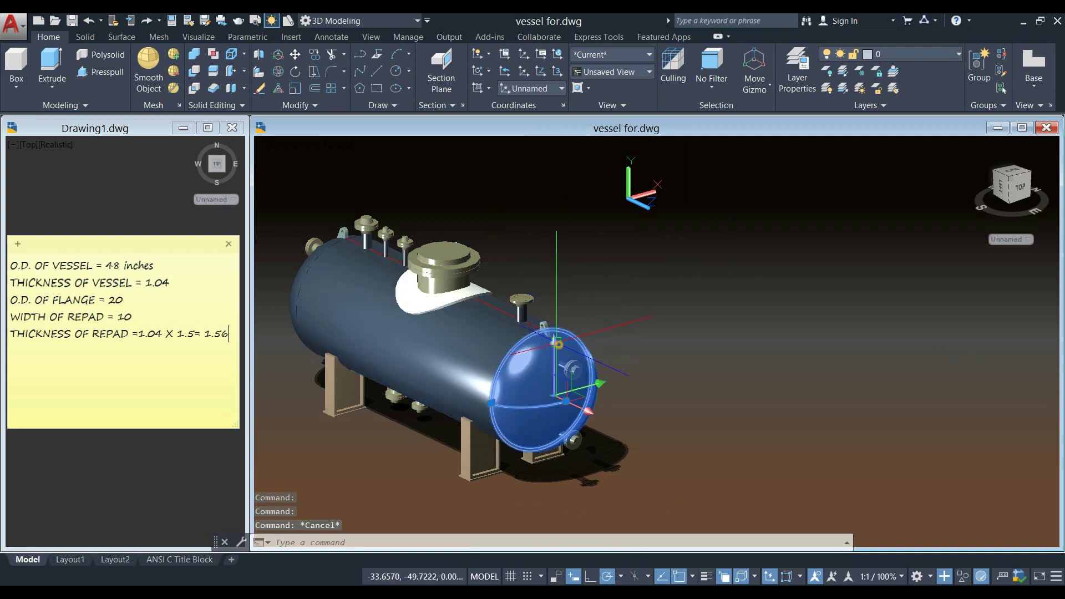
pyautogui.click(564, 367)
pyautogui.click(316, 248)
pyautogui.click(451, 194)
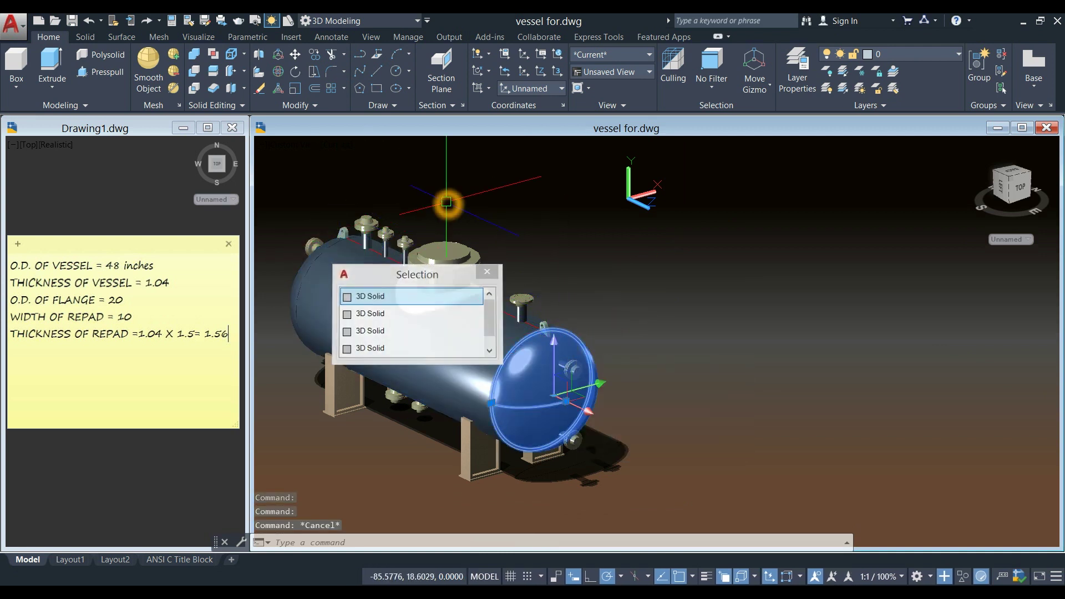
# Draw a circle with a diameter of 48 in the empty space beside the vessel for its outside diameter.
pyautogui.click(395, 71)
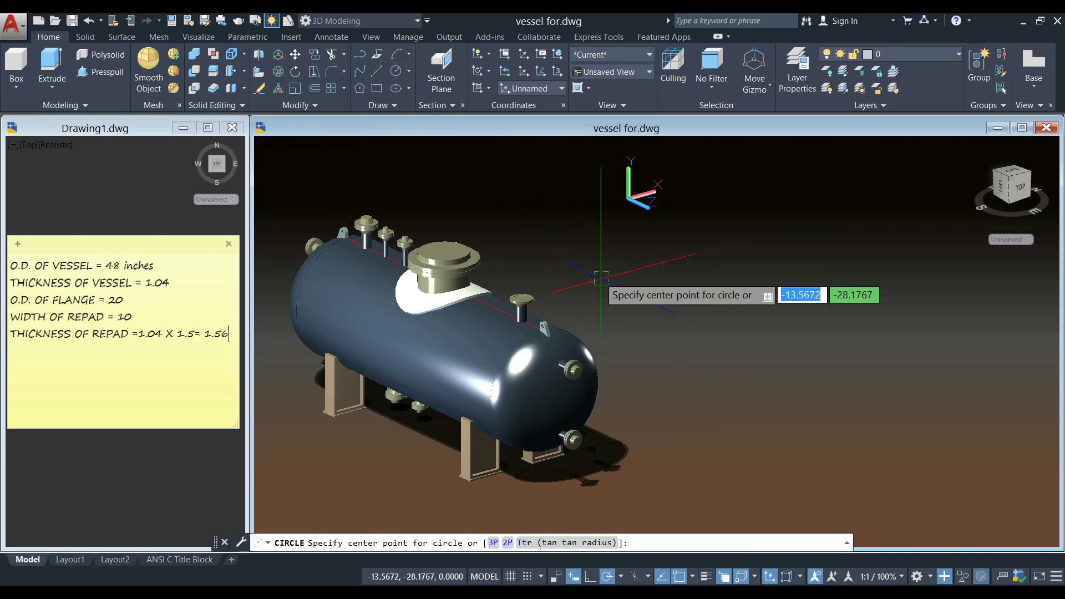
pyautogui.click(699, 313)
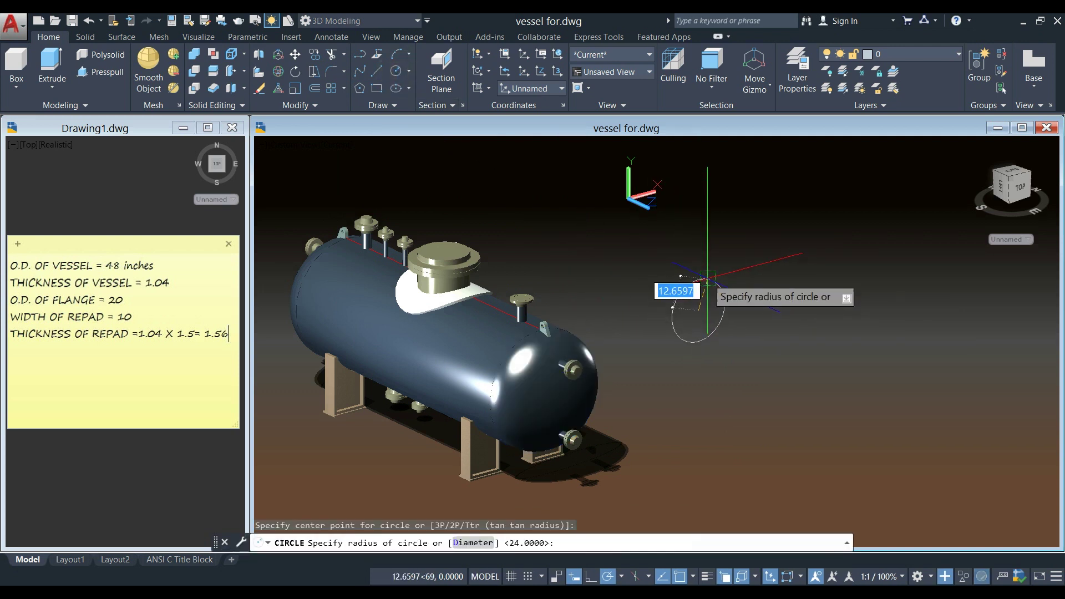
pyautogui.write('d')
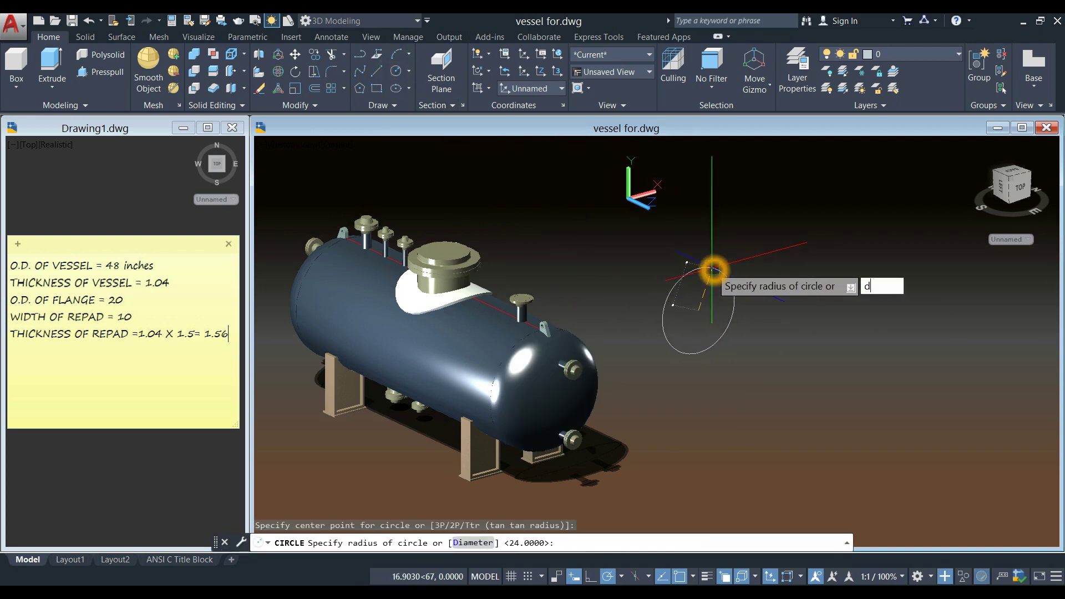
pyautogui.press('Return')
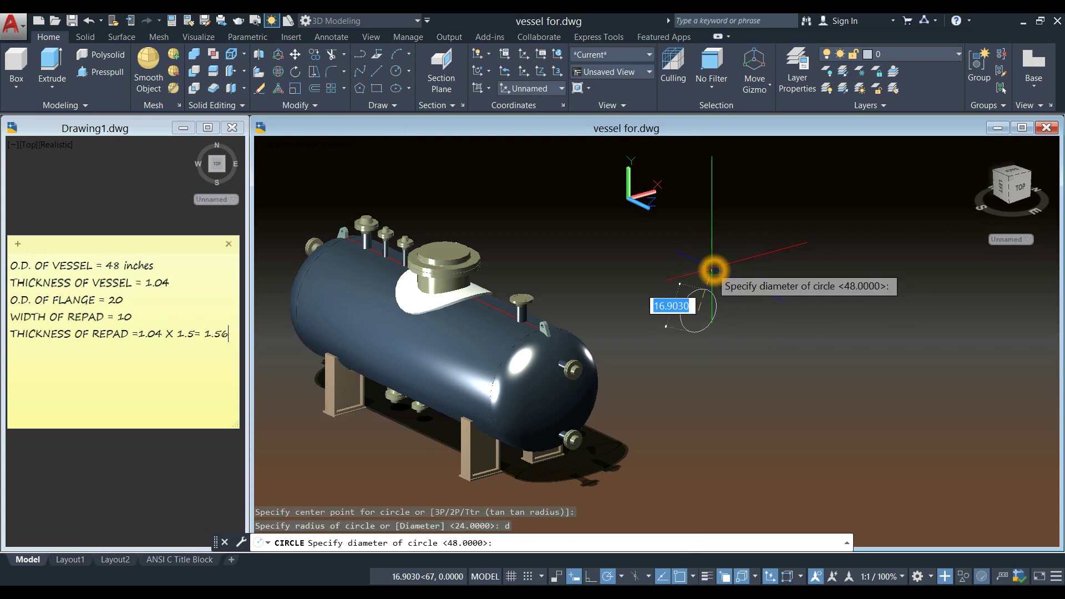
pyautogui.press('Return')
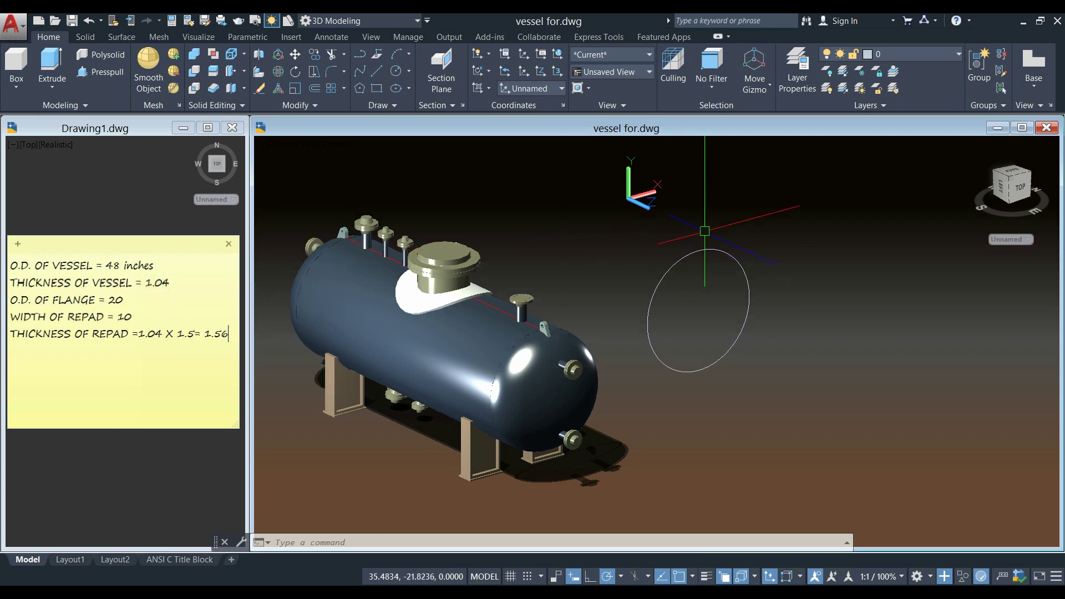
# Offset the 48-diameter circle inward by 1.04 for the vessel's wall thickness.
pyautogui.click(733, 230)
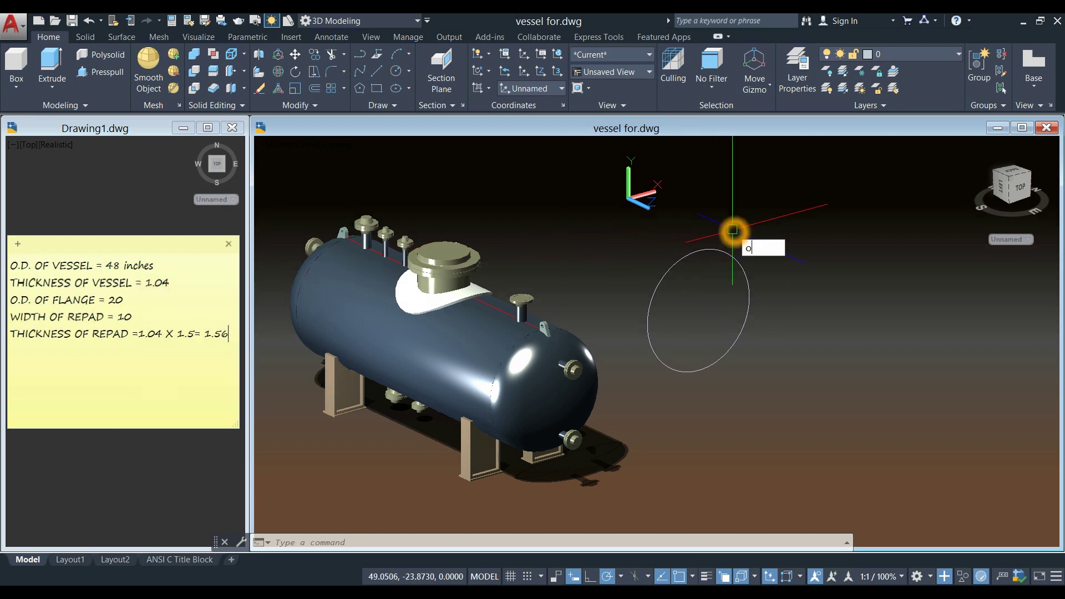
pyautogui.press('Return')
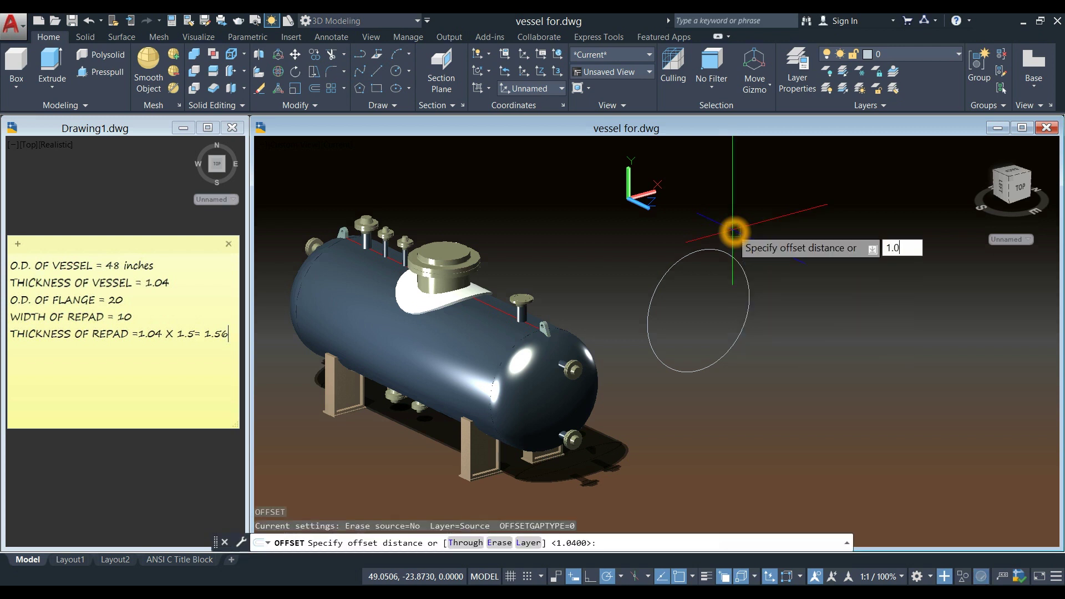
pyautogui.press('Return')
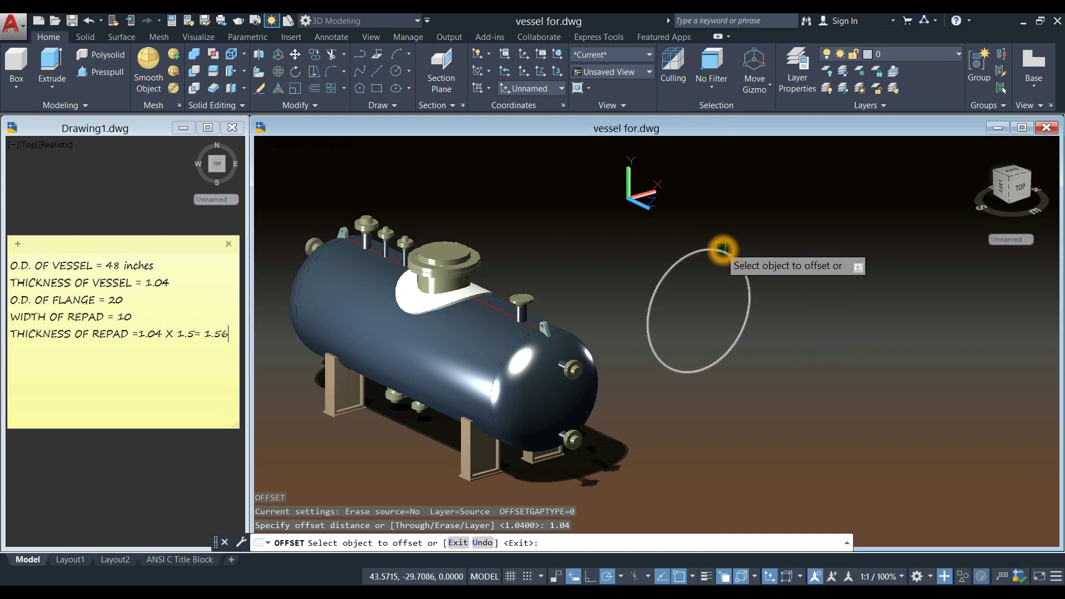
pyautogui.click(721, 251)
pyautogui.click(720, 264)
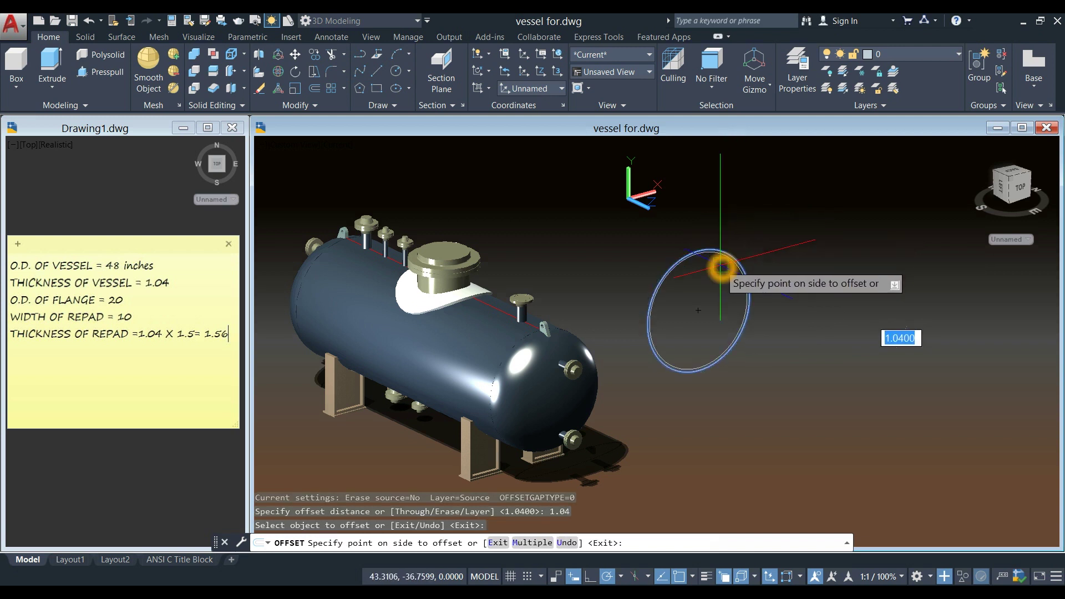
pyautogui.rightClick(748, 223)
pyautogui.click(776, 230)
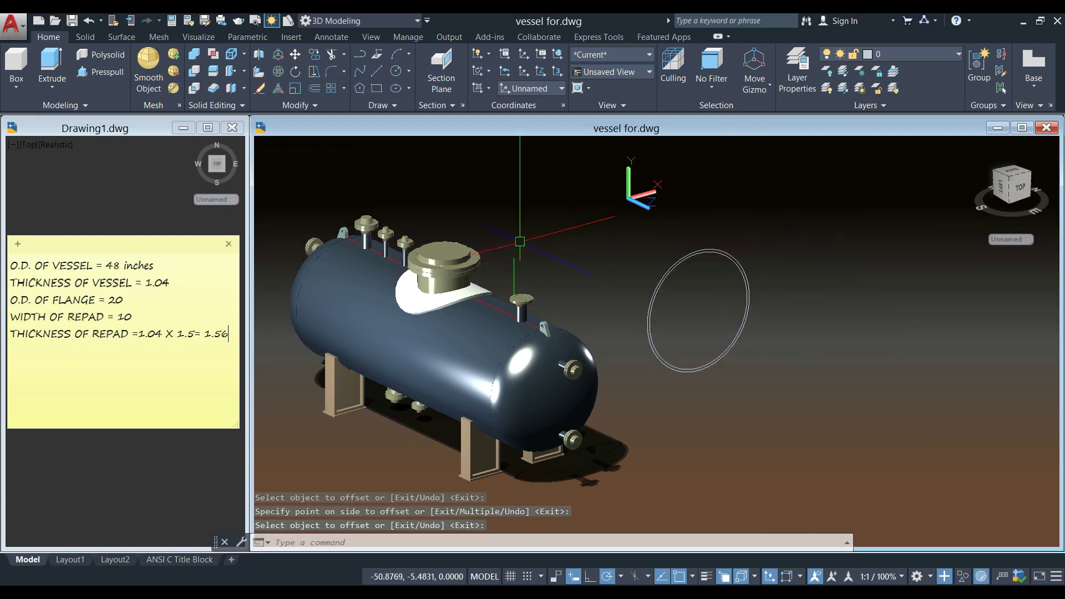
# Extrude both concentric circles by 120 along the direction of the vessel's length.
pyautogui.click(544, 237)
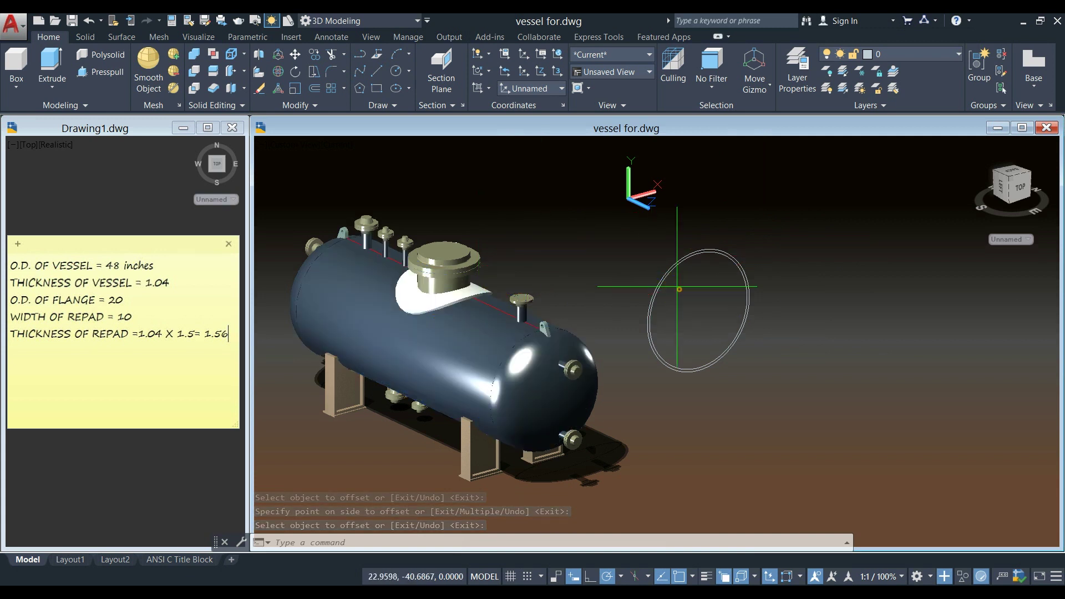
pyautogui.click(676, 287)
pyautogui.click(659, 245)
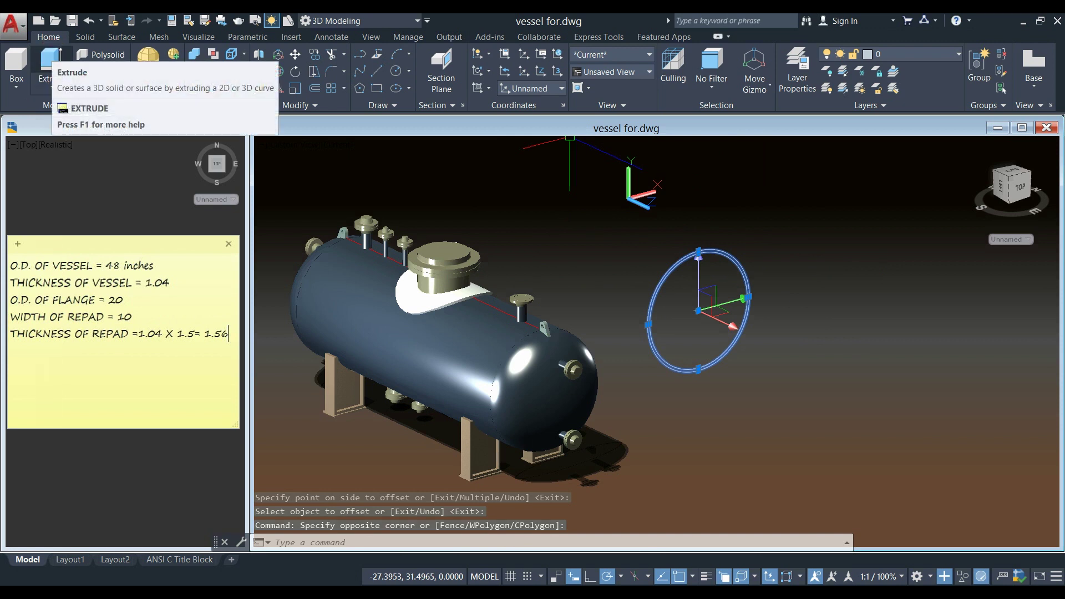
pyautogui.click(51, 62)
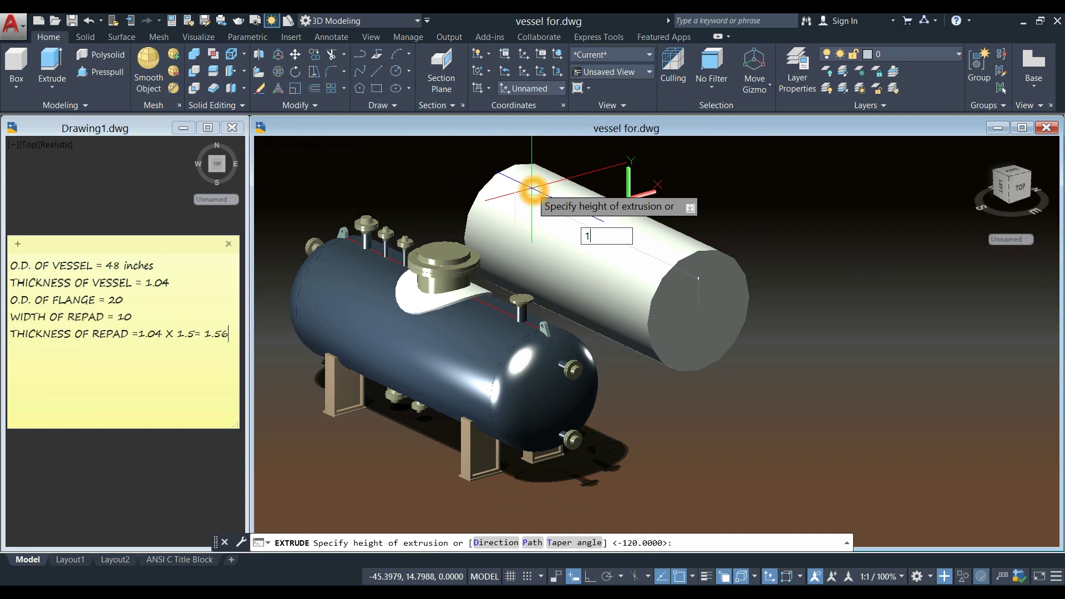
pyautogui.press('Return')
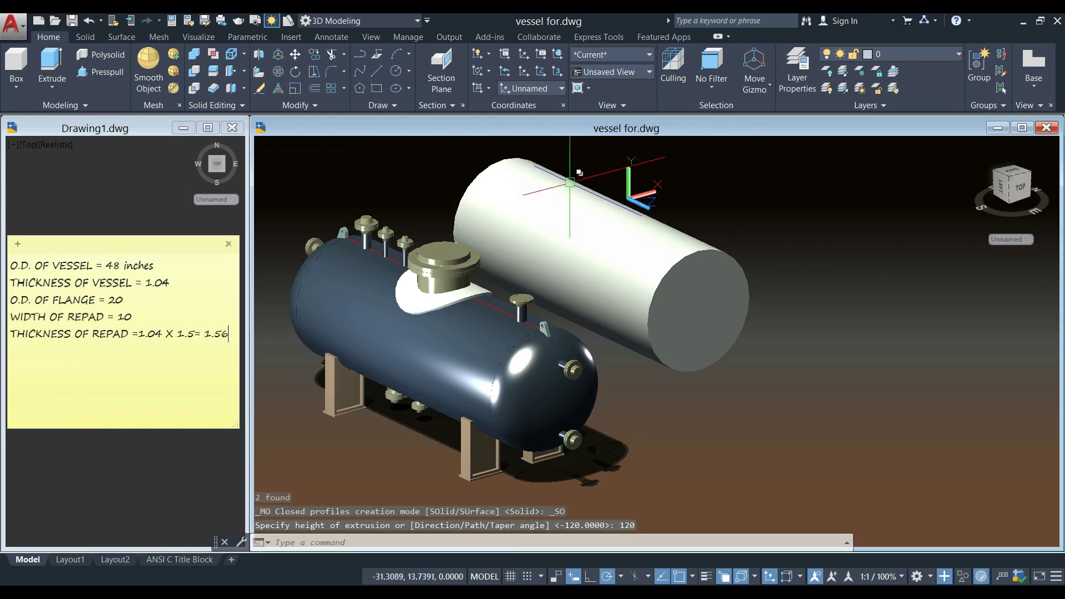
# Change the visual style of the vessel drawing to Wireframe.
pyautogui.moveTo(546, 191); pyautogui.dragTo(637, 237, button='middle')
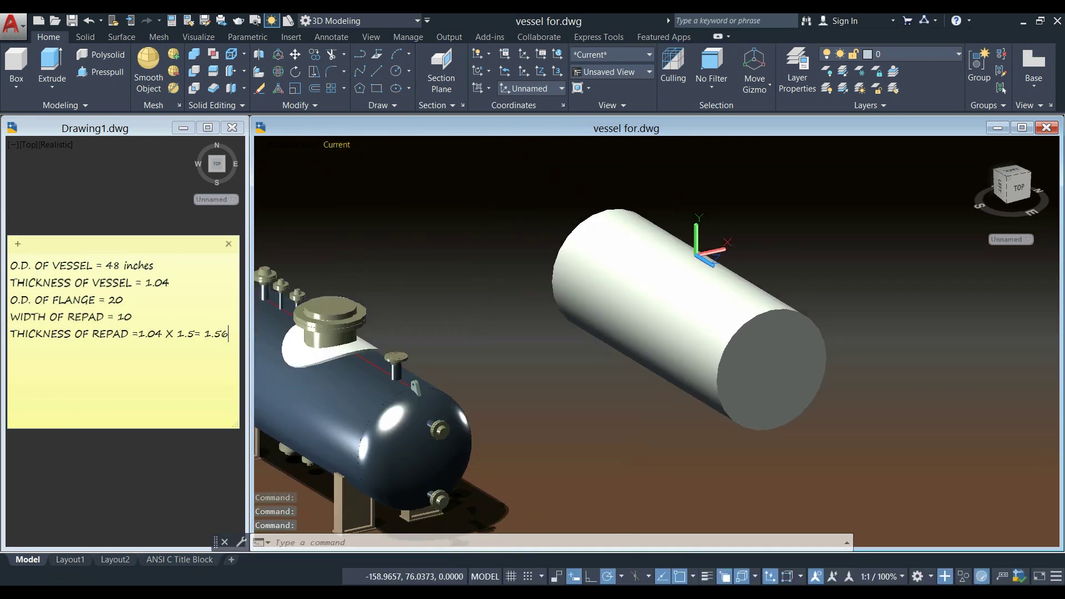
pyautogui.click(334, 145)
pyautogui.click(359, 282)
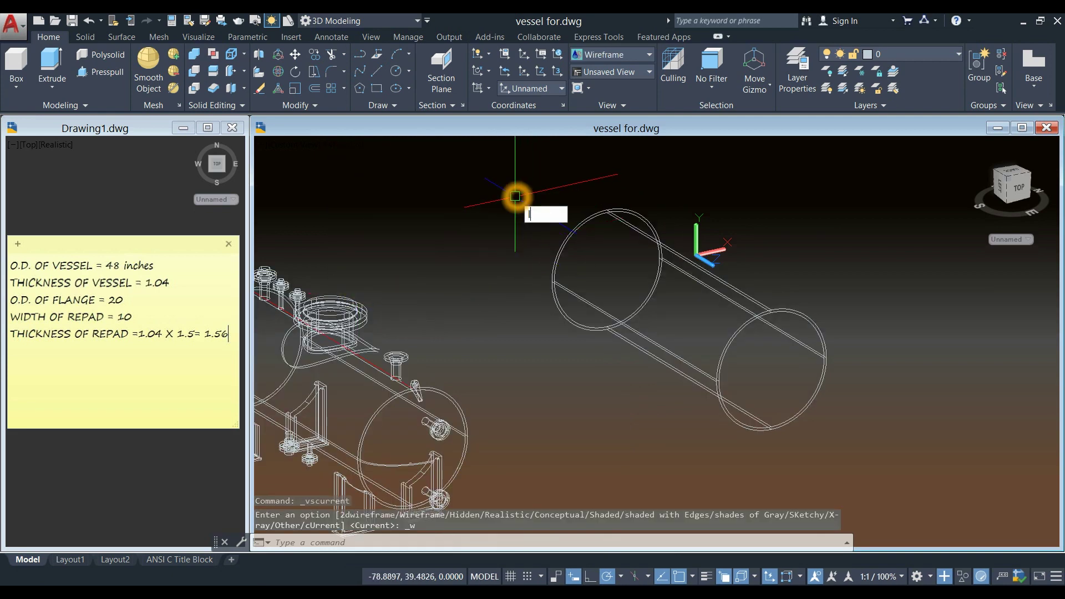
# Draw a line along the top of the new cylinder, joining the outer circles' top quadrants at both ends.
pyautogui.press('Return')
pyautogui.scroll(2, 597, 178)
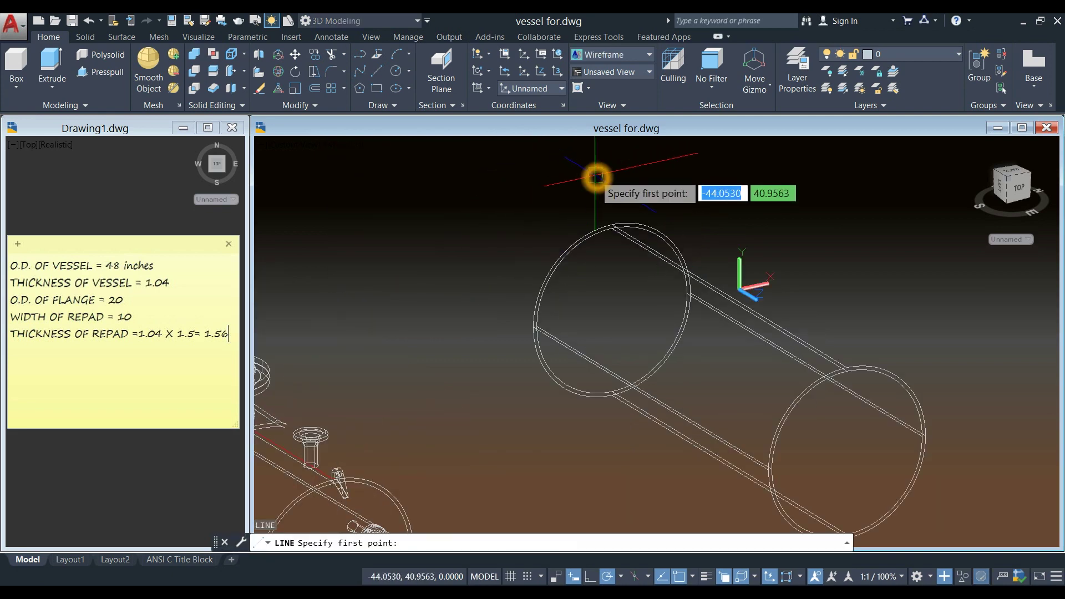
pyautogui.press('F8')
pyautogui.keyDown('shift'); pyautogui.rightClick(597, 177); pyautogui.keyUp('shift')
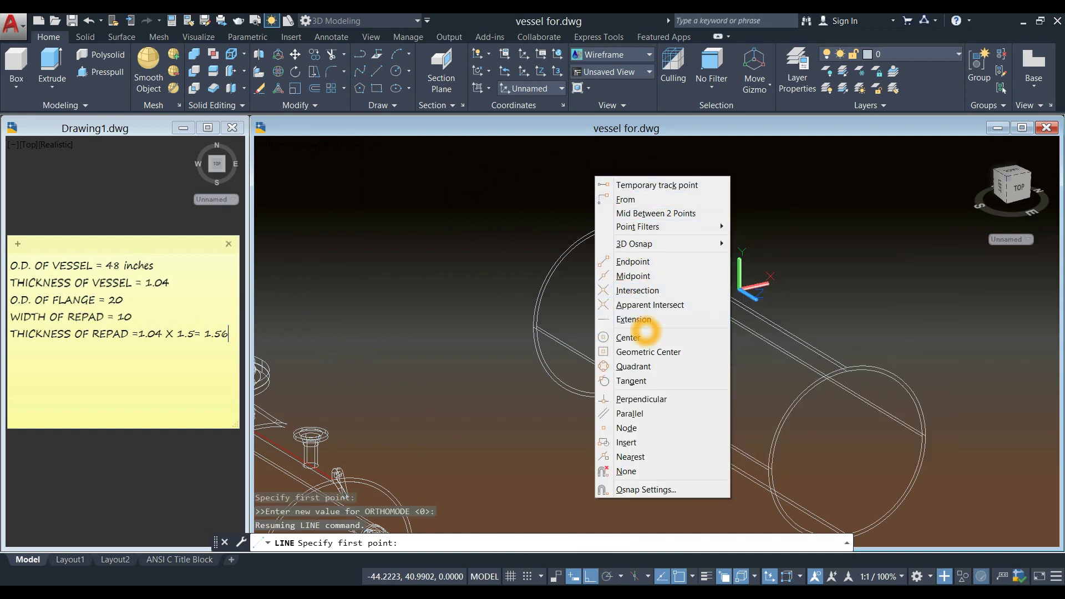
pyautogui.click(641, 366)
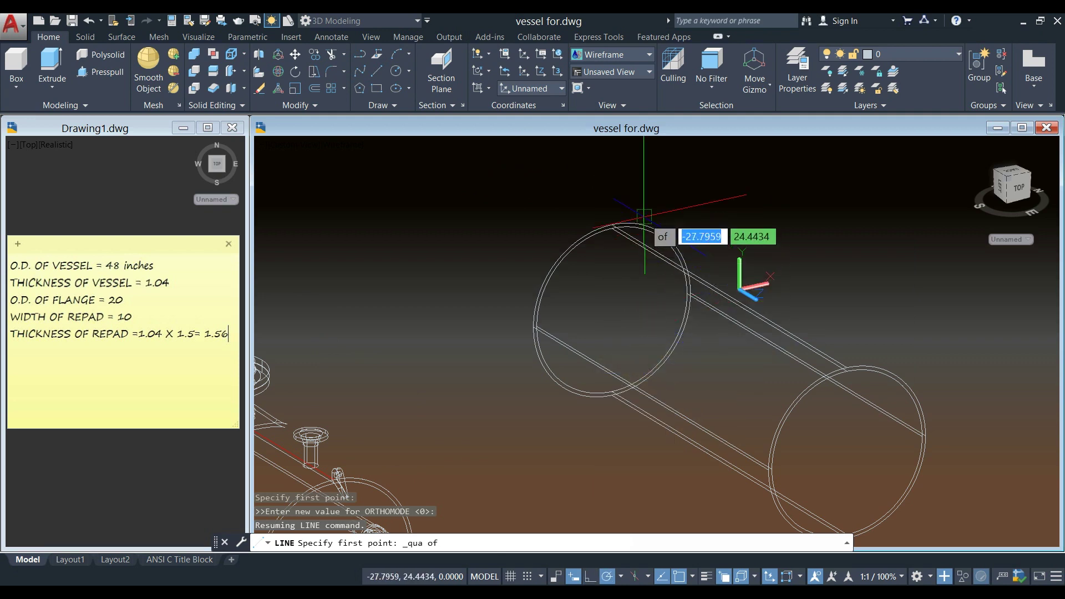
pyautogui.click(612, 224)
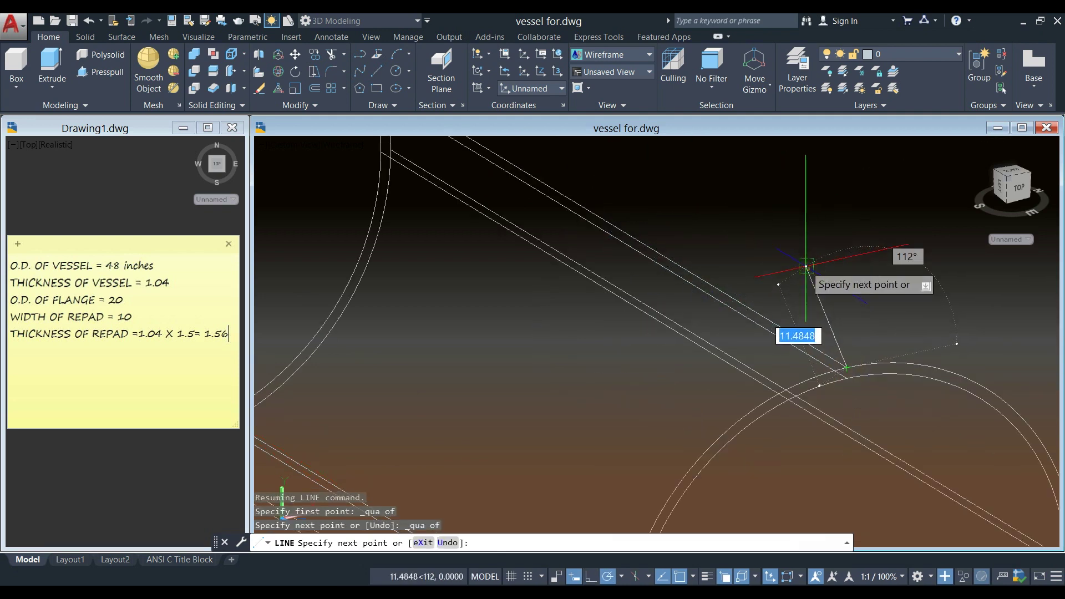
pyautogui.rightClick(806, 269)
pyautogui.click(837, 278)
pyautogui.scroll(-4, 827, 278)
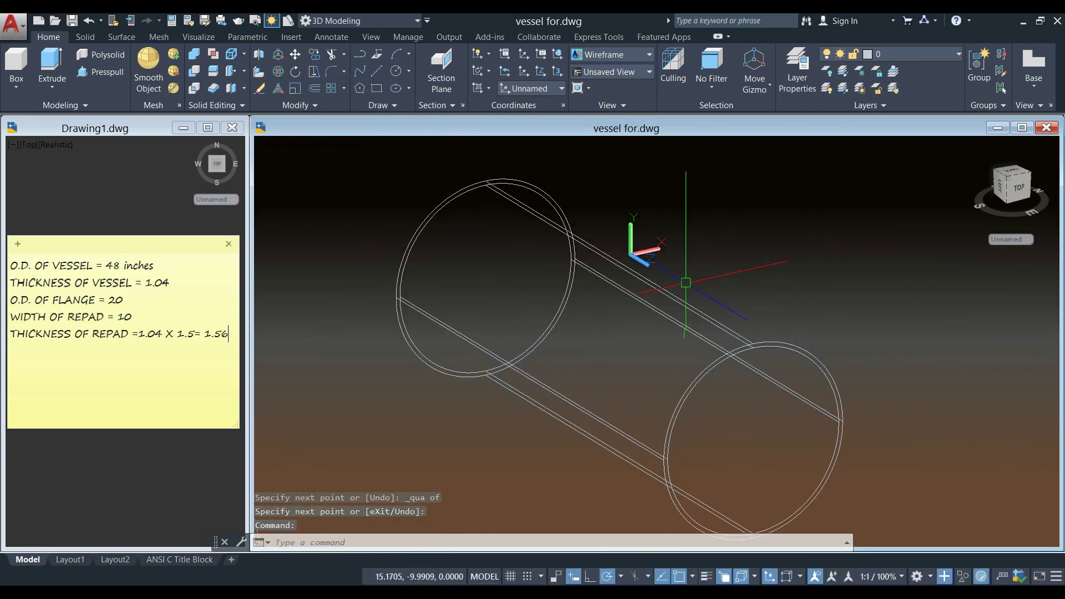
pyautogui.scroll(-5, 698, 266)
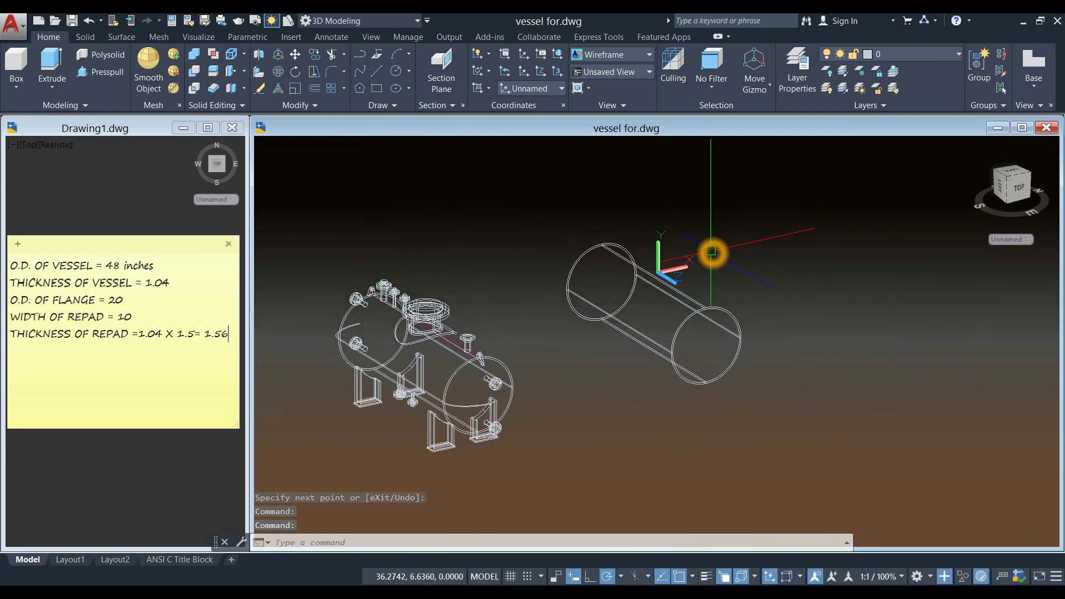
# Draw a vertical line 40 long upward from the midpoint of the line along the new cylinder's top.
pyautogui.write('l')
pyautogui.press('Return')
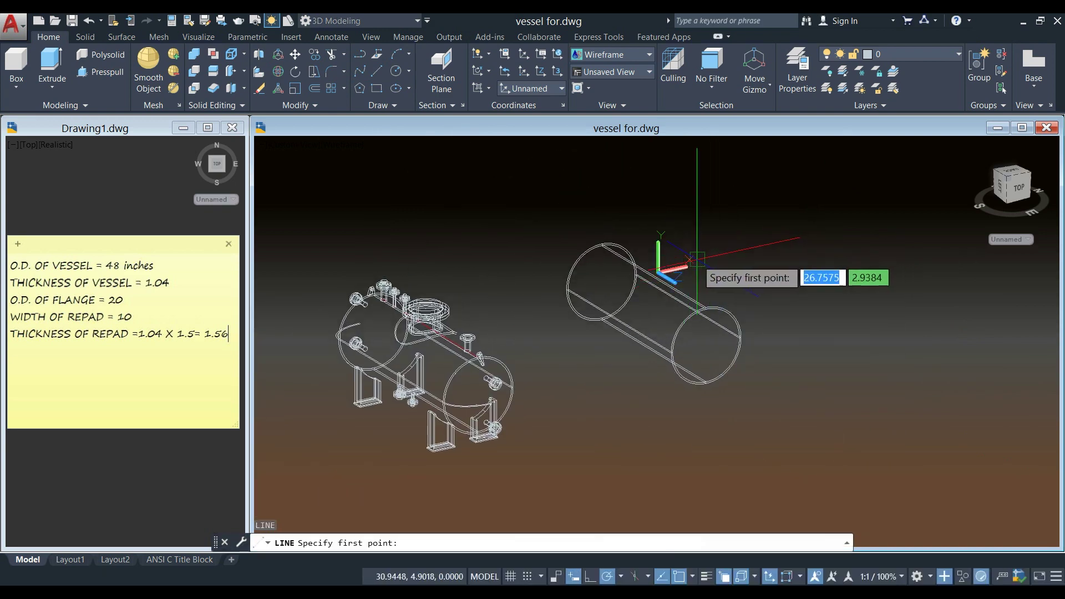
pyautogui.scroll(3, 697, 262)
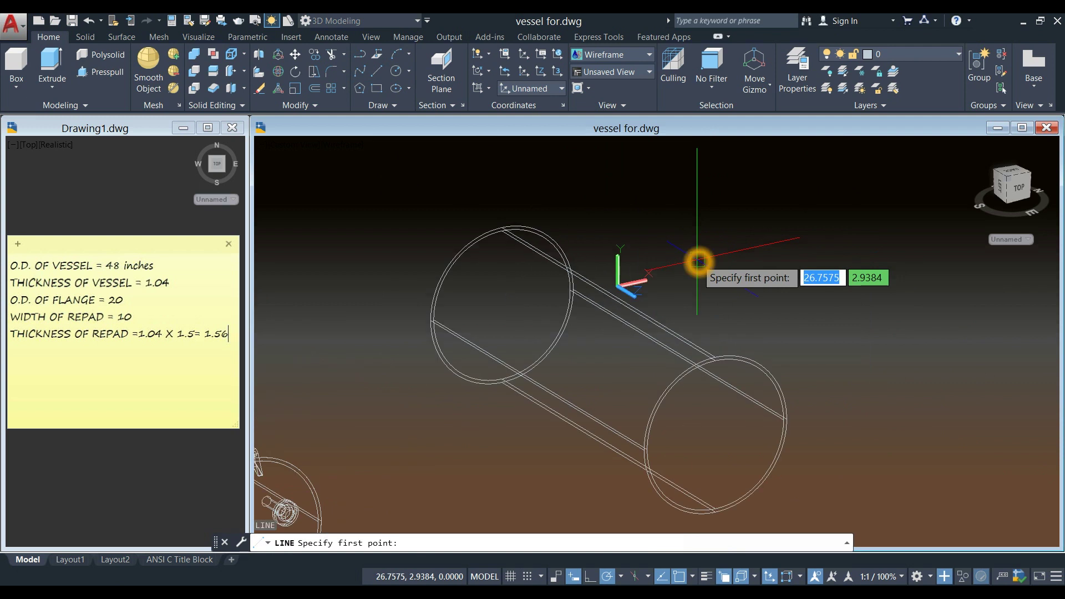
pyautogui.click(610, 296)
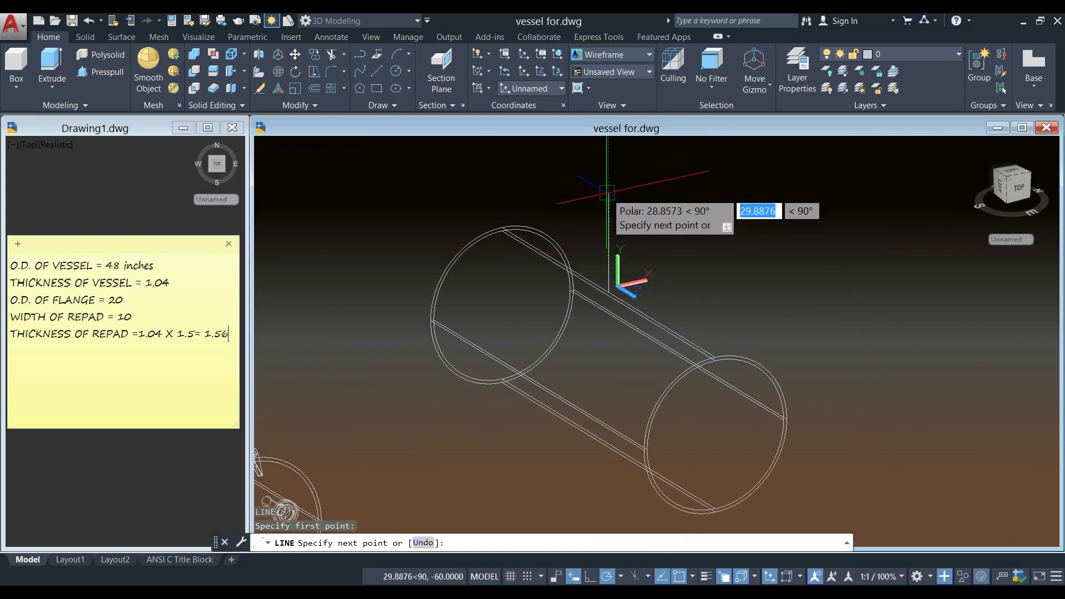
pyautogui.moveTo(608, 190); pyautogui.dragTo(589, 214, button='middle')
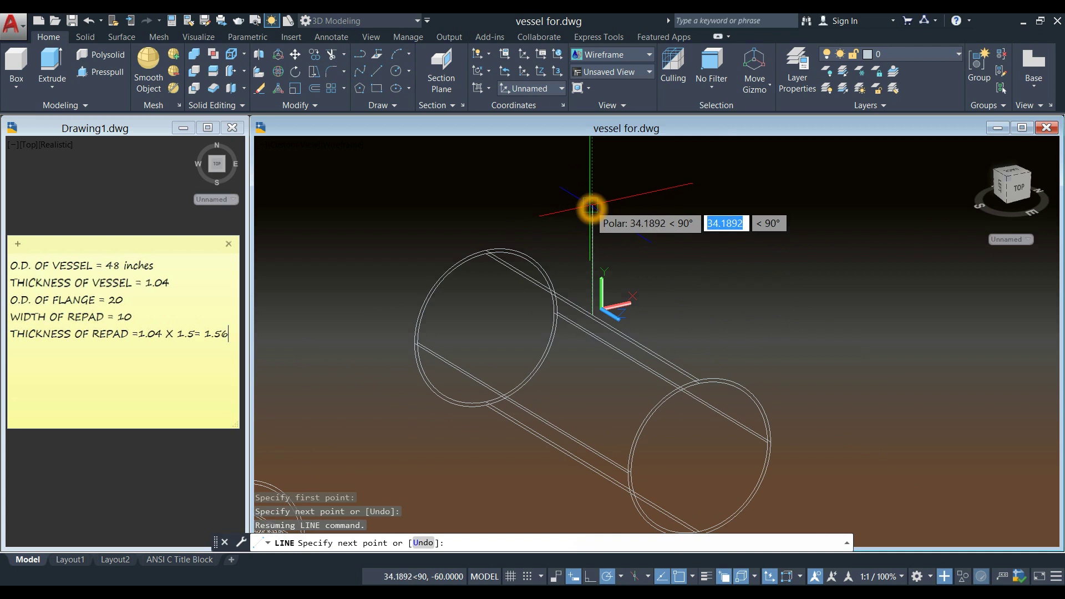
pyautogui.press('Return')
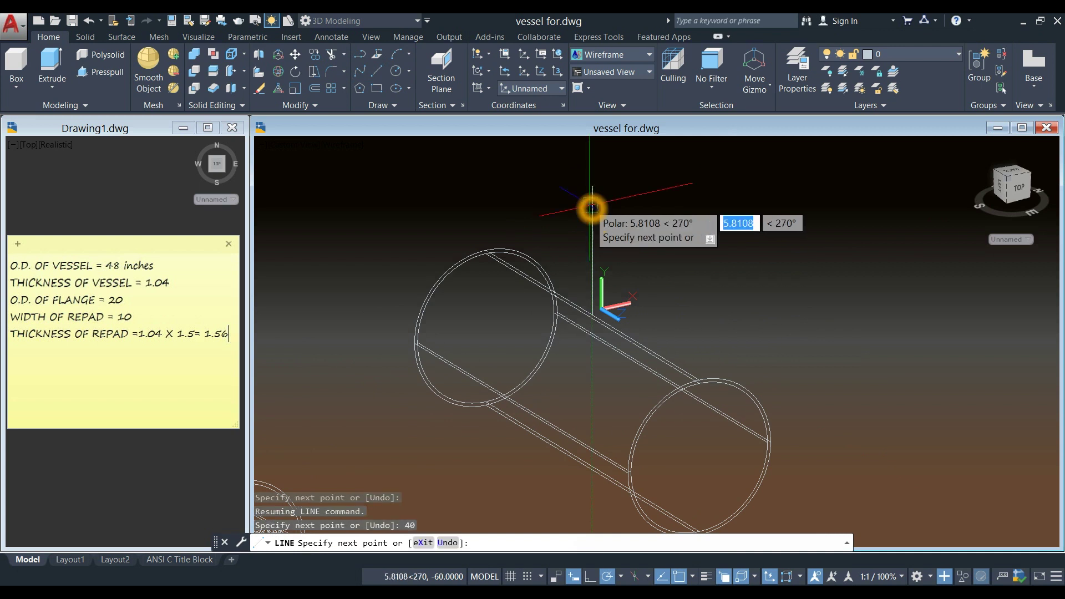
pyautogui.rightClick(626, 189)
pyautogui.click(629, 195)
pyautogui.scroll(-2, 629, 195)
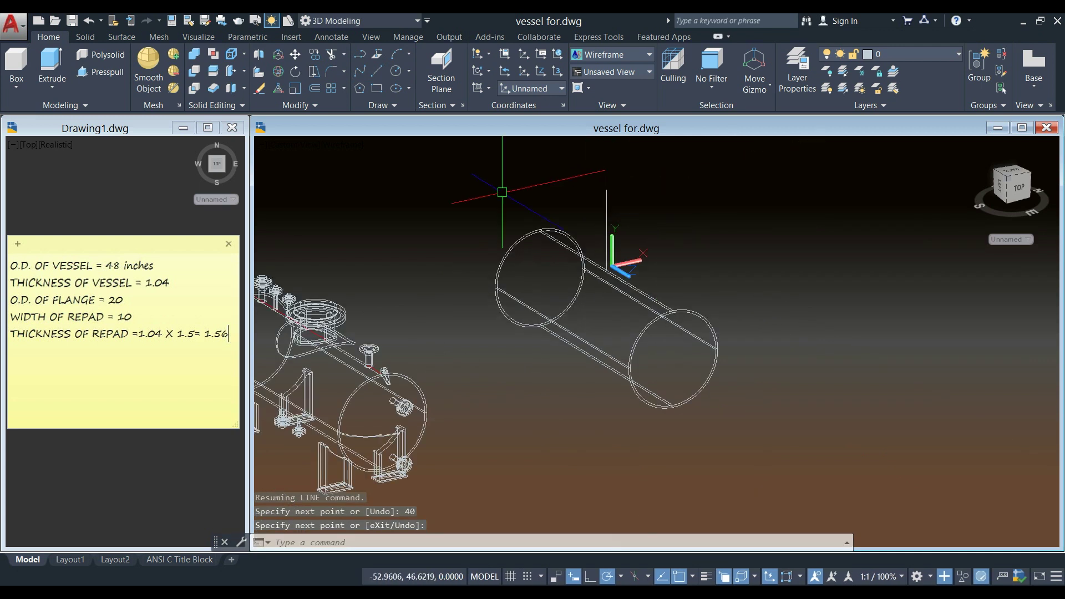
# Change the visual style of the vessel drawing to Shaded with edges.
pyautogui.click(344, 145)
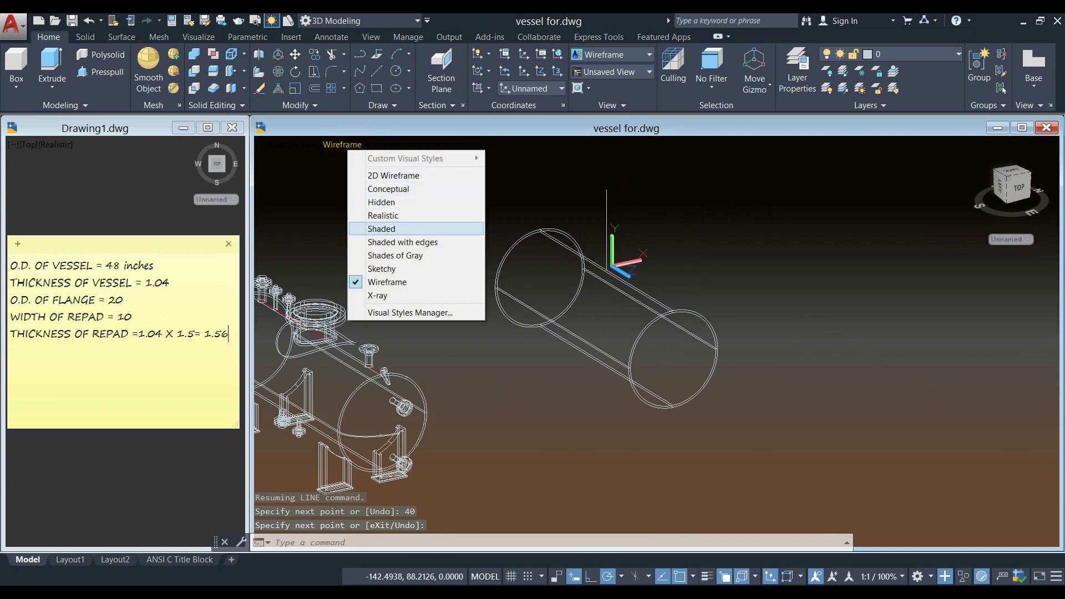
pyautogui.click(388, 215)
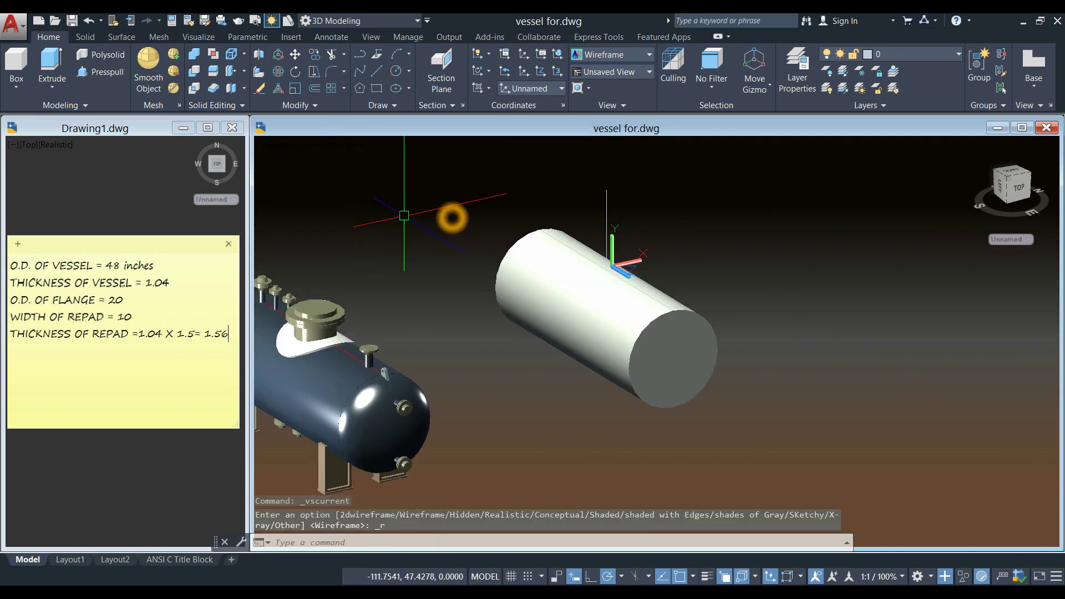
pyautogui.click(340, 145)
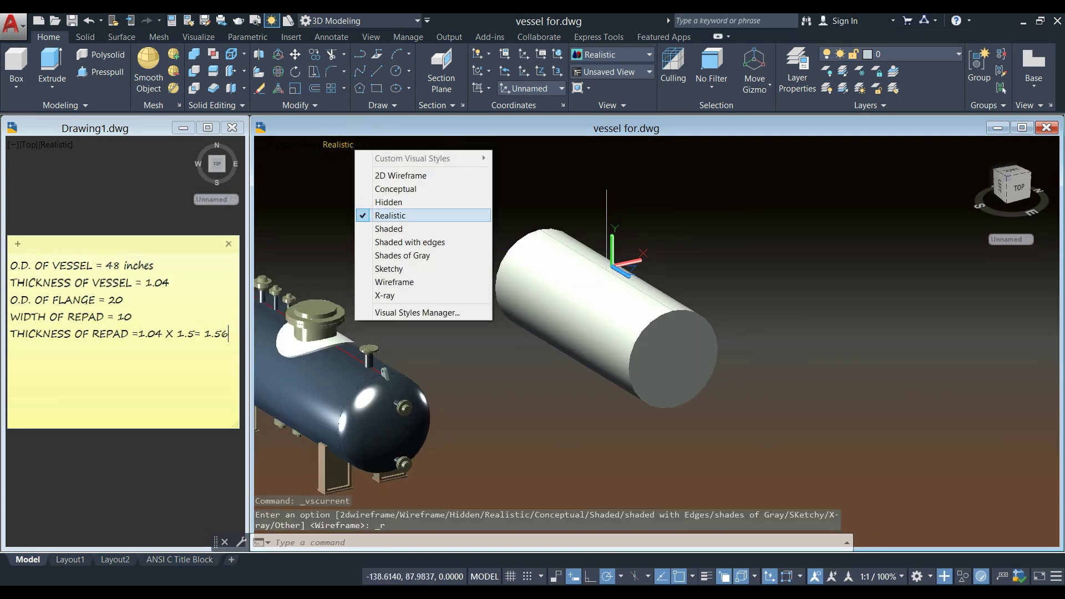
pyautogui.click(412, 242)
# Examine the large flanged nozzle and its reinforcing pad on the existing vessel, alongside the new cylinder.
pyautogui.scroll(-2, 460, 216)
pyautogui.moveTo(461, 215); pyautogui.dragTo(463, 230, button='middle')
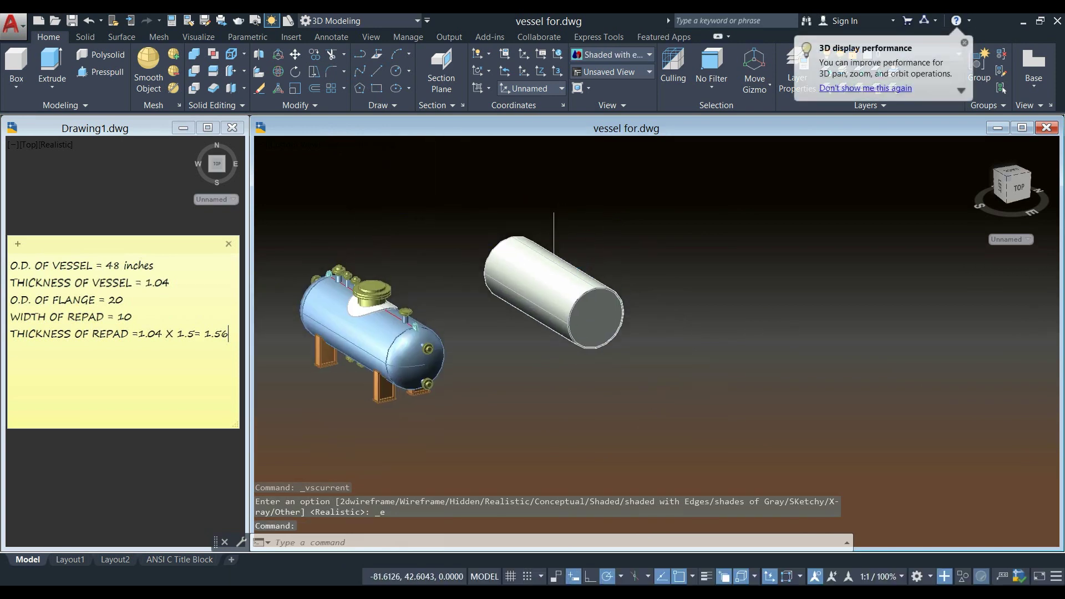
pyautogui.scroll(-1, 588, 194)
pyautogui.moveTo(652, 195); pyautogui.dragTo(590, 219, button='middle')
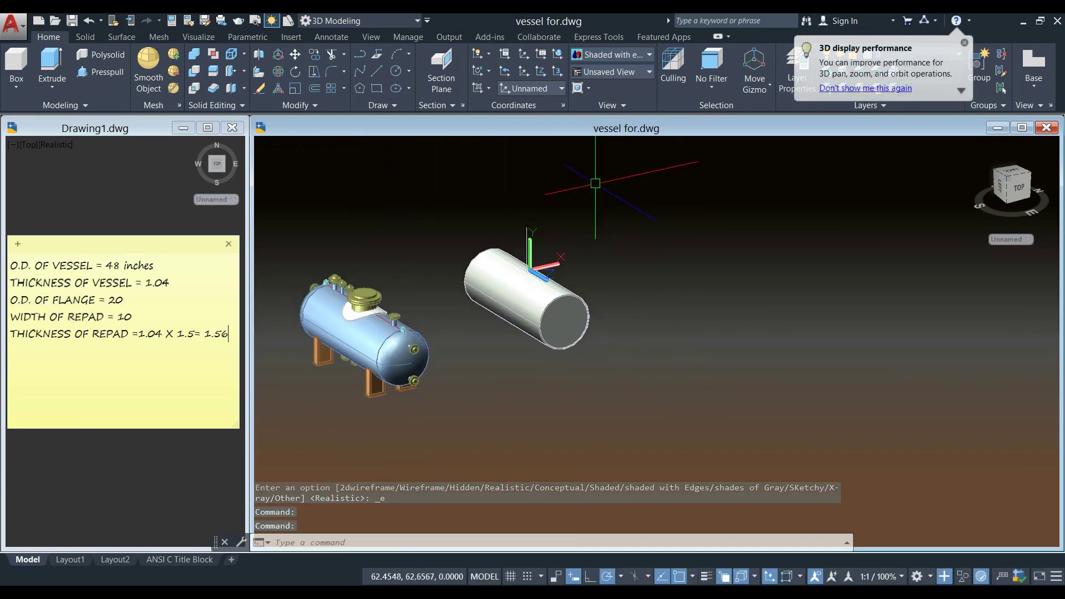
pyautogui.scroll(4, 361, 292)
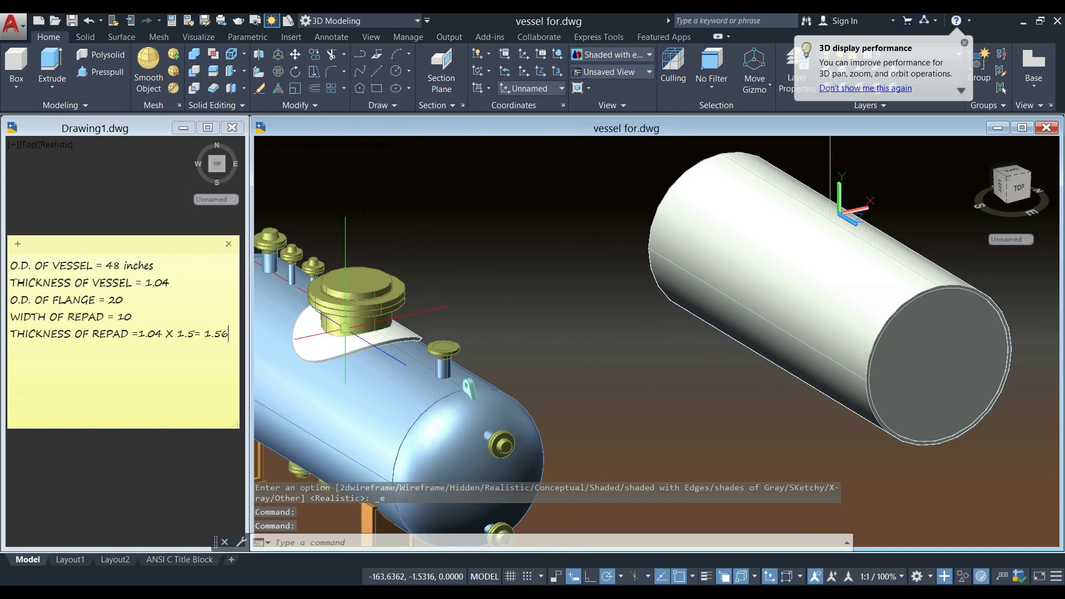
pyautogui.scroll(-3, 495, 290)
pyautogui.moveTo(495, 290); pyautogui.dragTo(444, 310, button='middle')
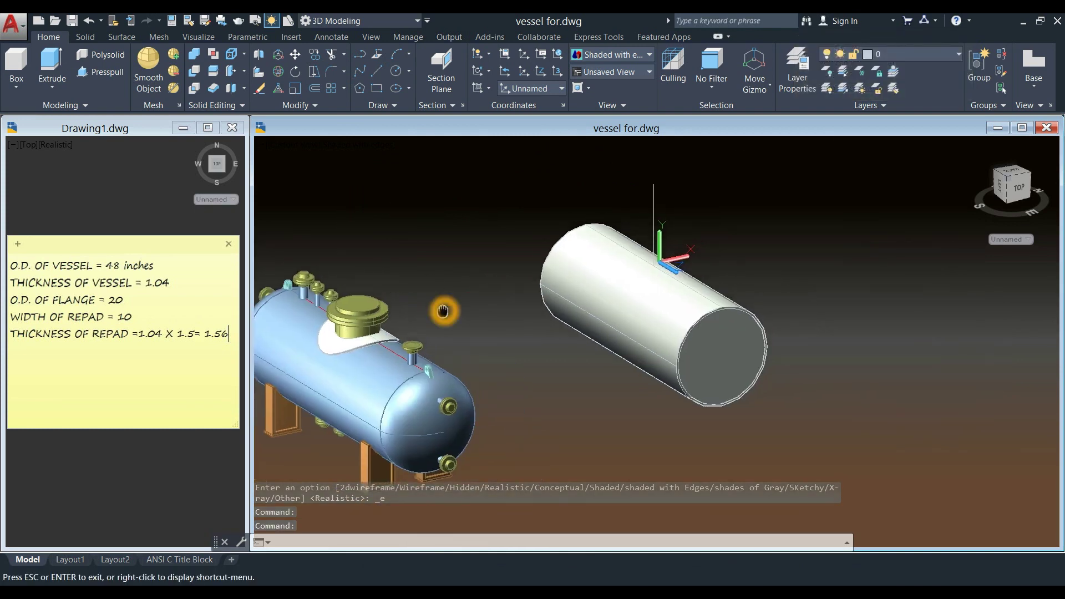
pyautogui.press('Escape')
pyautogui.scroll(-3, 444, 310)
pyautogui.scroll(3, 443, 311)
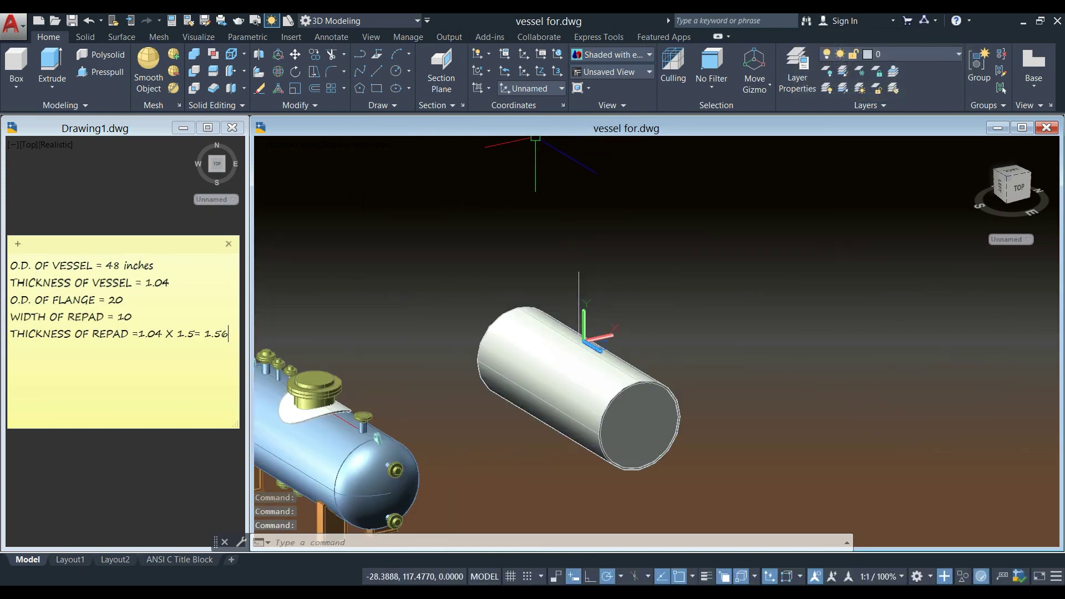
# Define a new UCS by its Z axis, with the origin in the empty space between the vessels and Z pointing straight up.
pyautogui.click(542, 71)
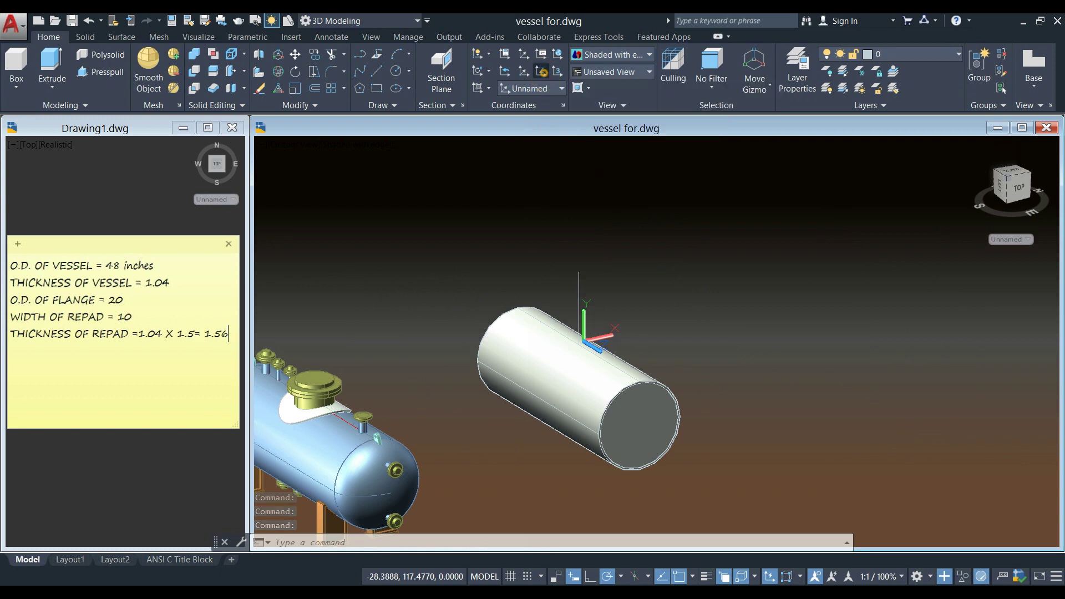
pyautogui.click(422, 313)
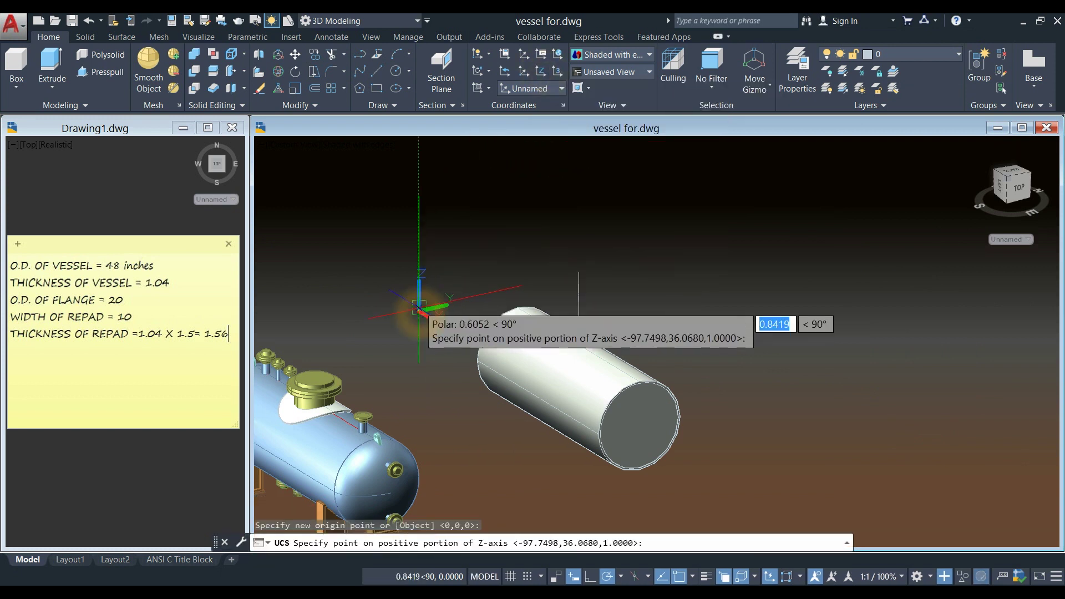
pyautogui.click(426, 244)
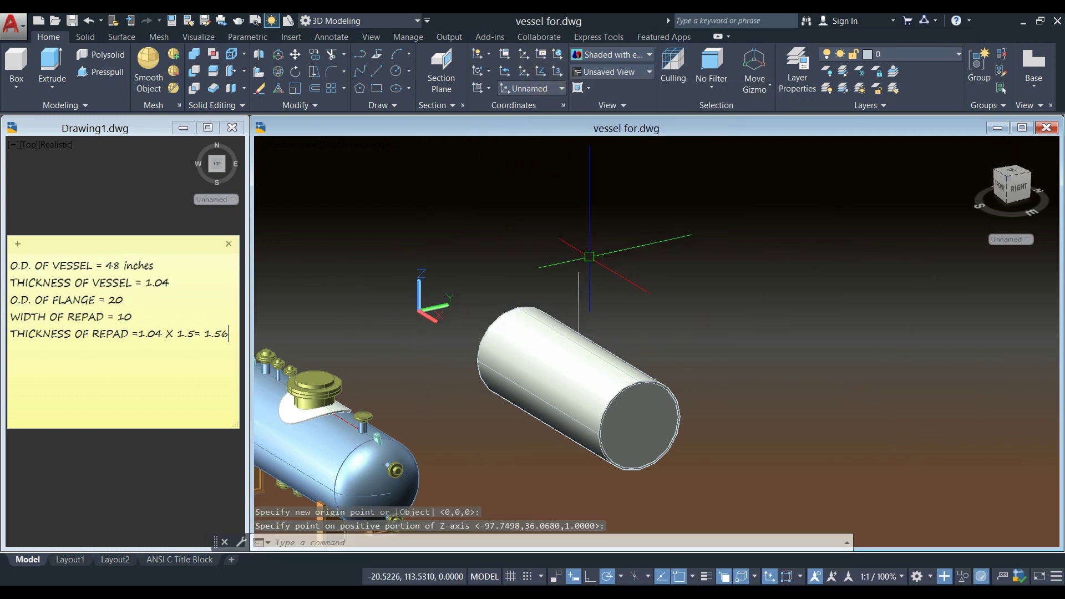
pyautogui.click(578, 277)
pyautogui.press('Escape')
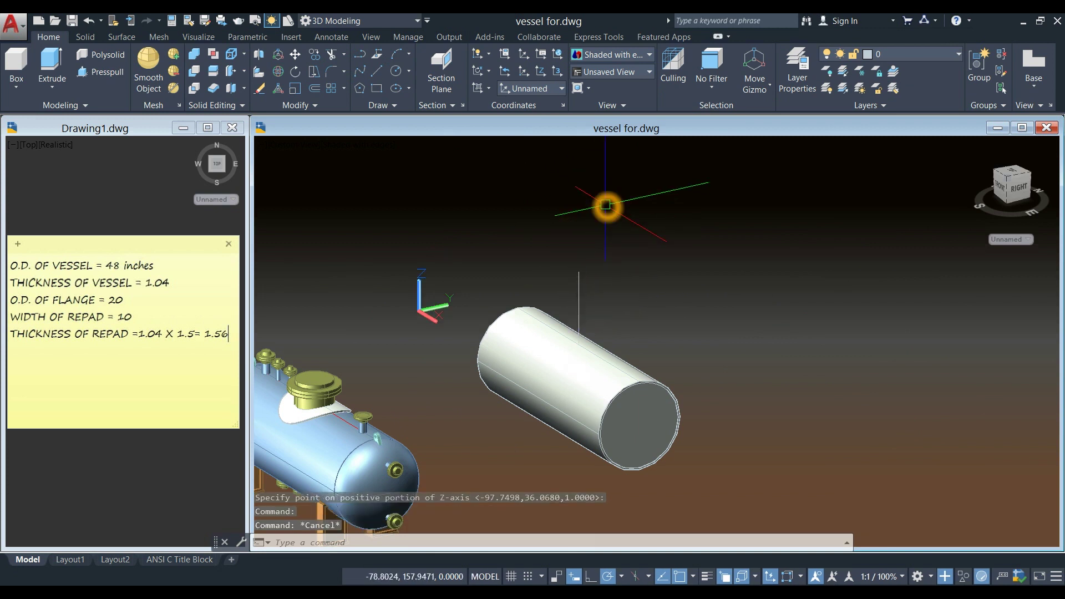
# Draw a circle of diameter 20 centred on the upper end of the vertical line above the cylinder.
pyautogui.write('c')
pyautogui.press('Return')
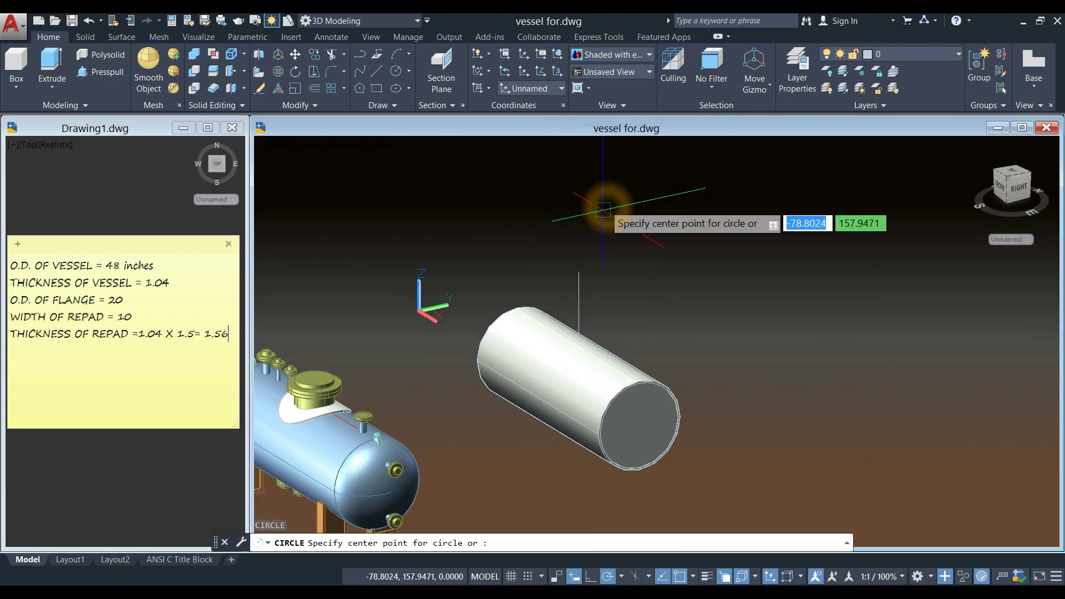
pyautogui.click(578, 272)
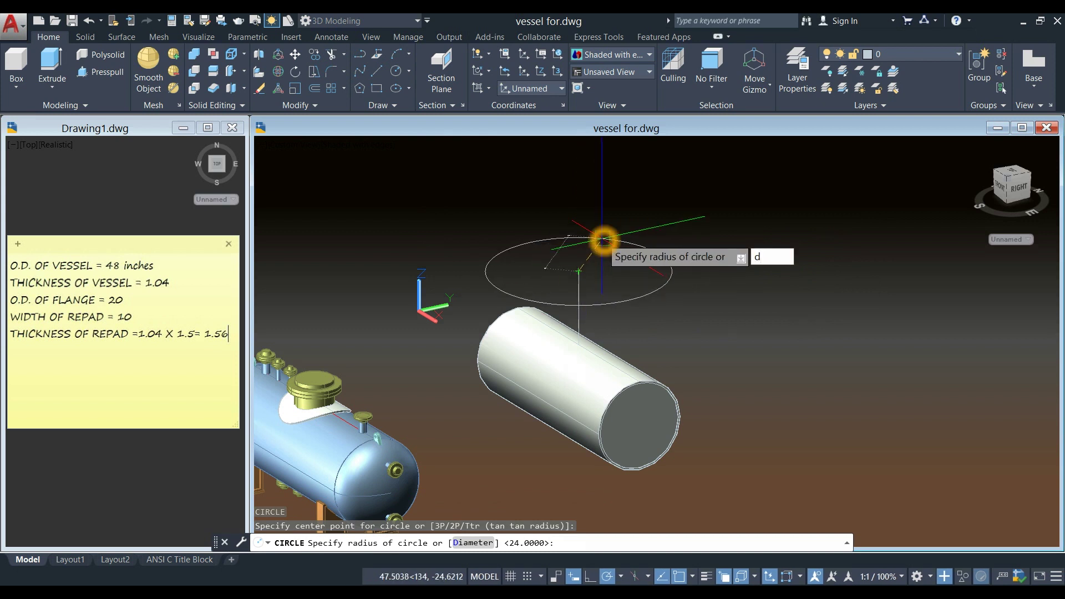
pyautogui.press('Return')
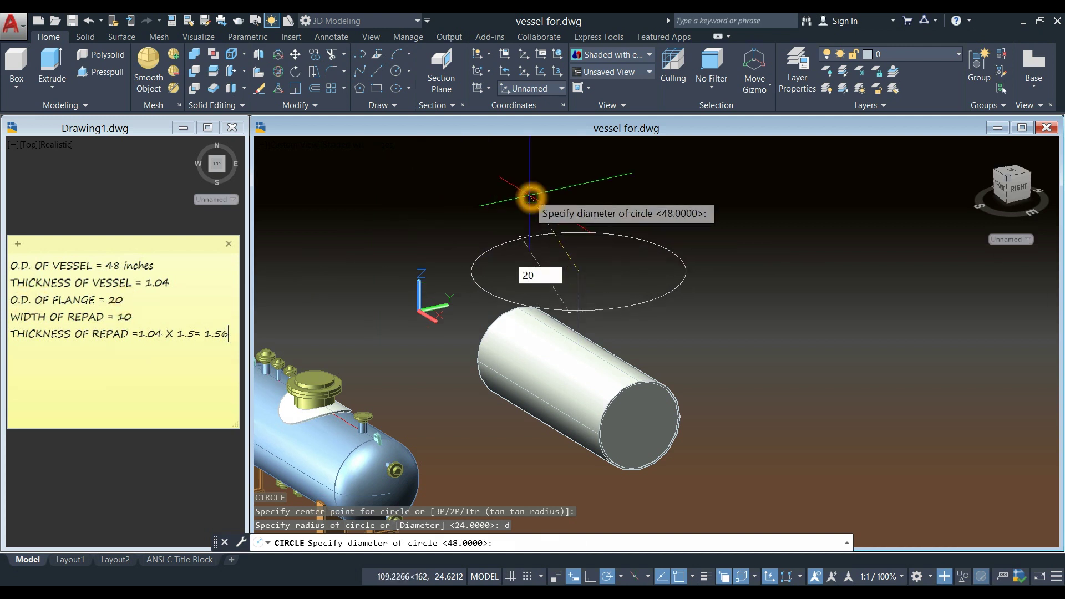
pyautogui.press('Return')
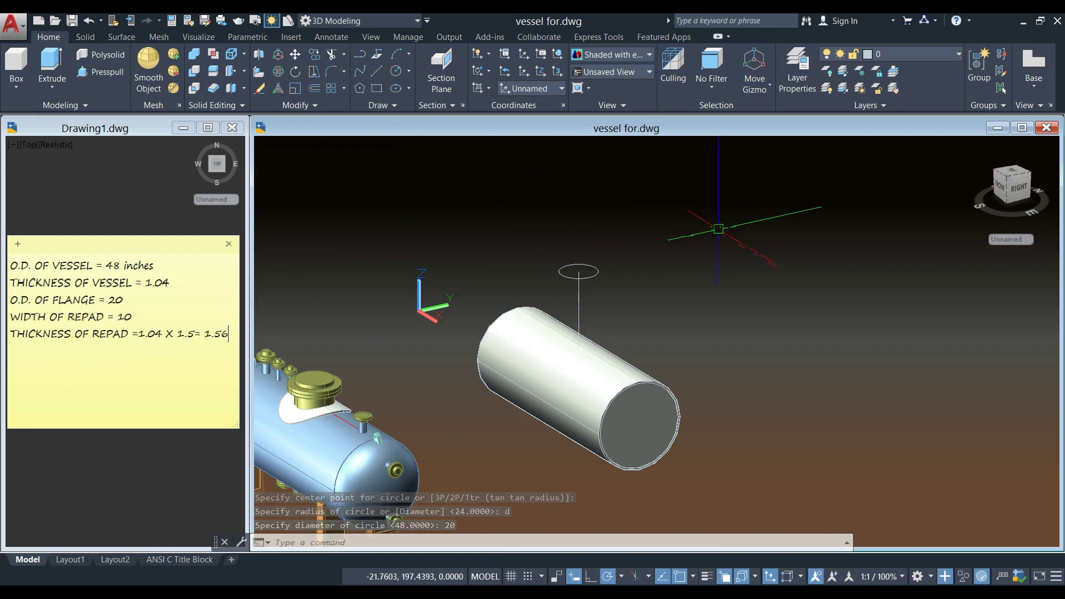
# Offset the 20-diameter circle outward by 10 for the width of the reinforcing pad.
pyautogui.write('O')
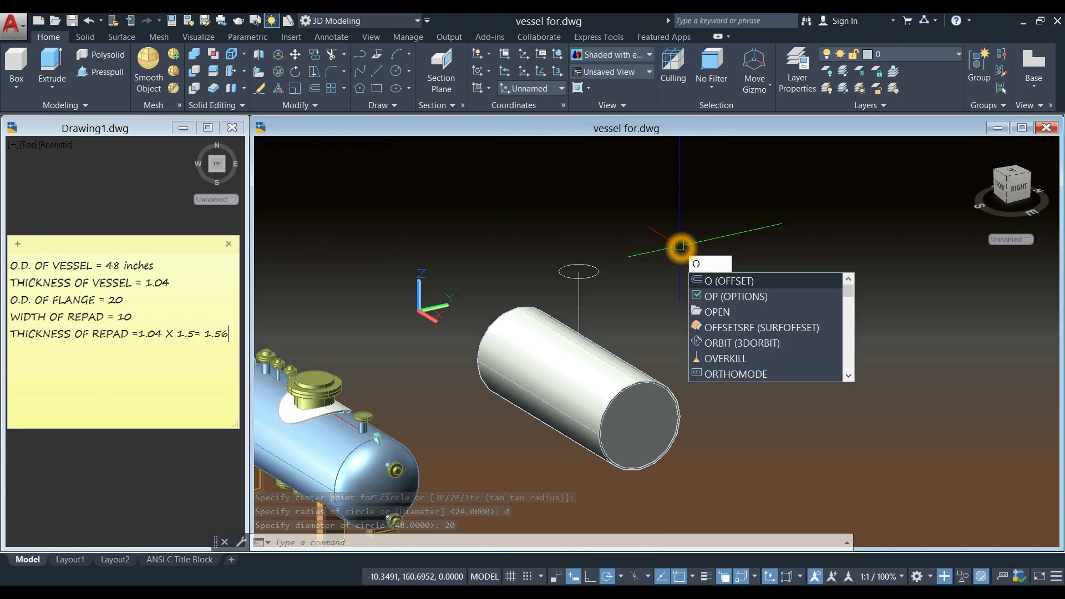
pyautogui.press('Return')
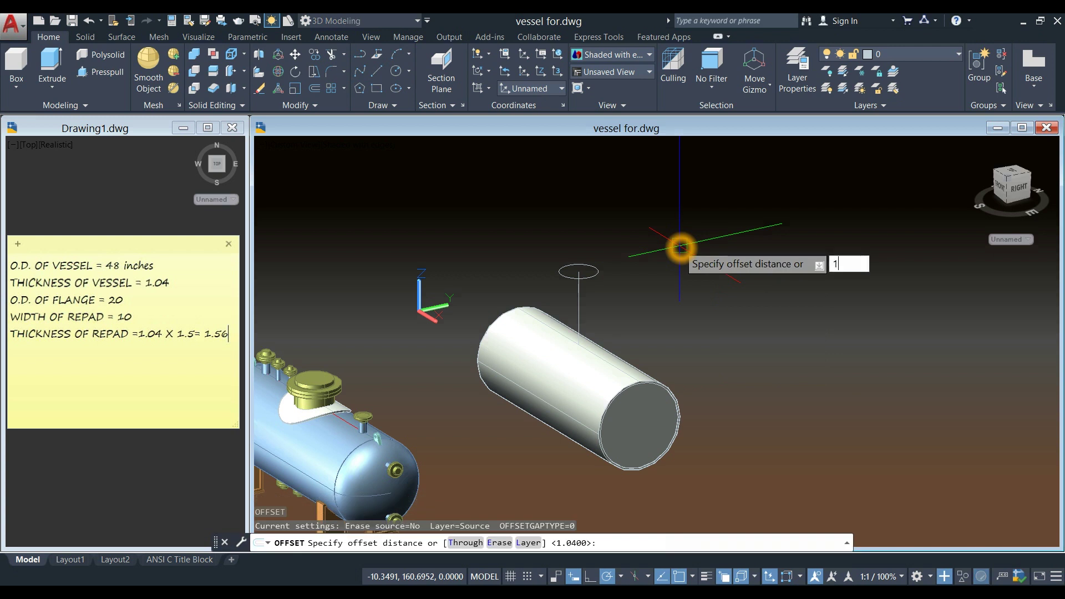
pyautogui.press('Return')
pyautogui.click(597, 272)
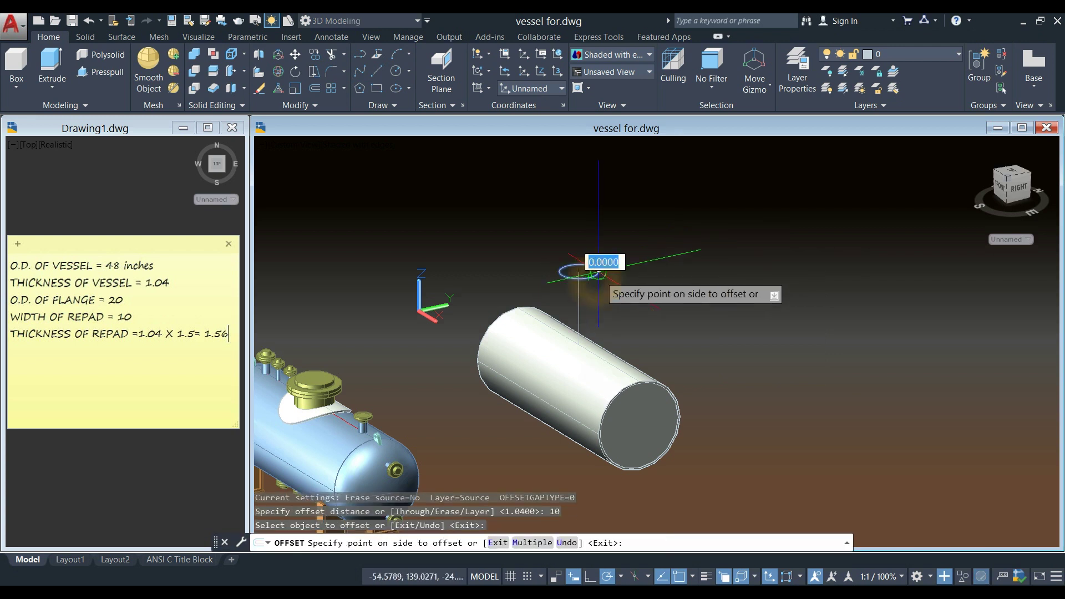
pyautogui.click(634, 263)
pyautogui.rightClick(640, 255)
pyautogui.click(660, 264)
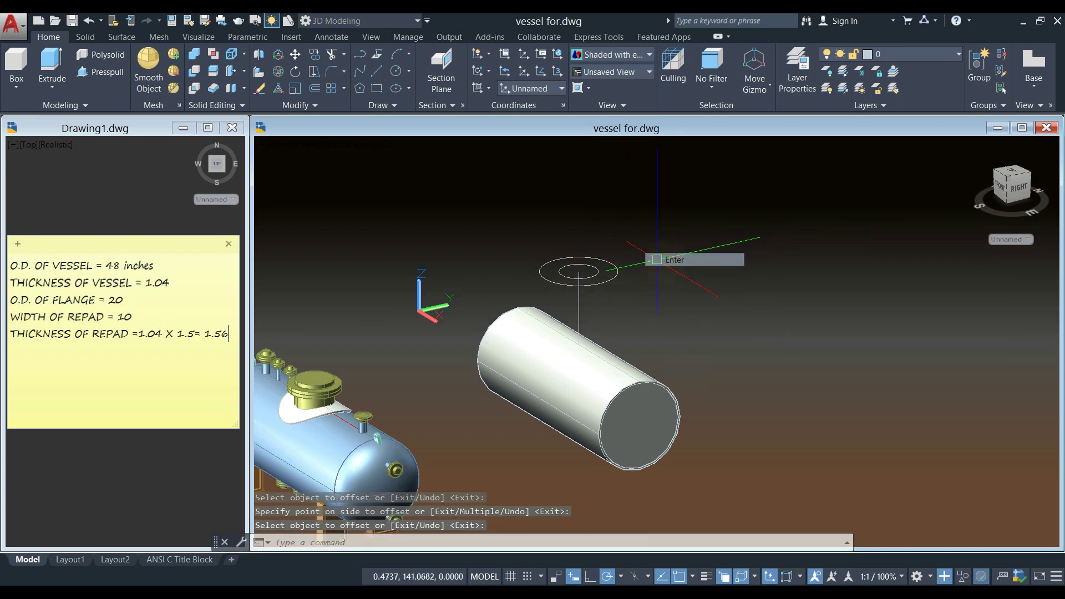
# Assign both concentric circles above the cylinder to Layer1.
pyautogui.click(622, 295)
pyautogui.click(593, 265)
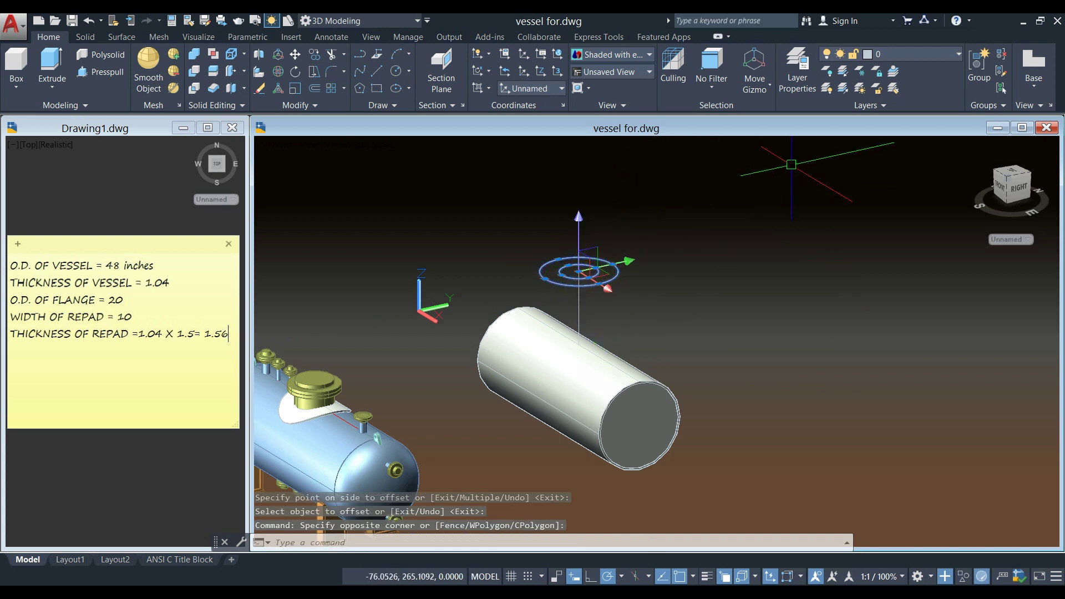
pyautogui.click(883, 52)
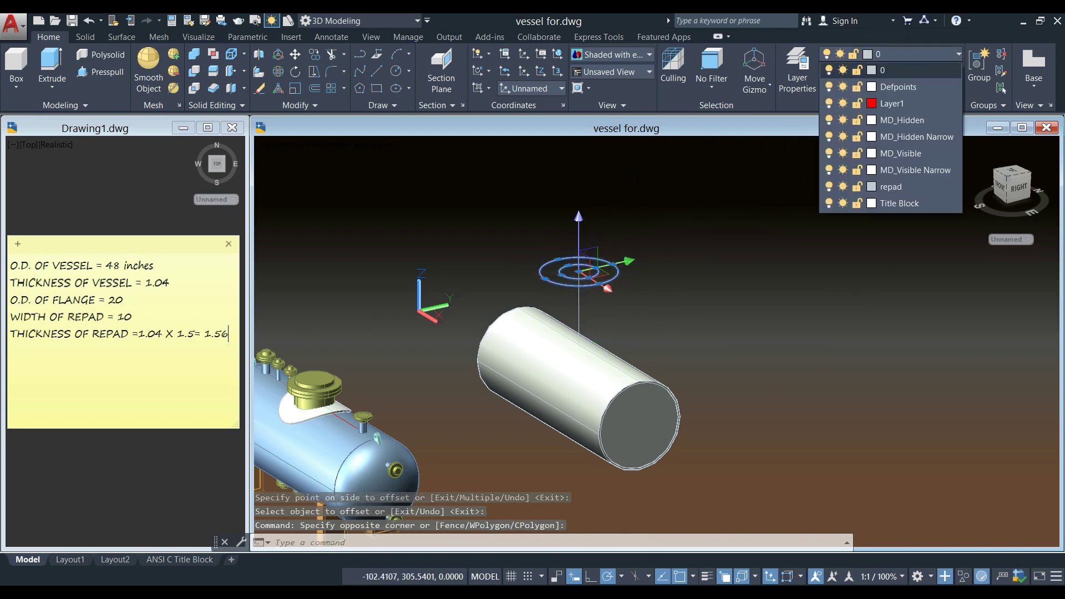
pyautogui.click(891, 104)
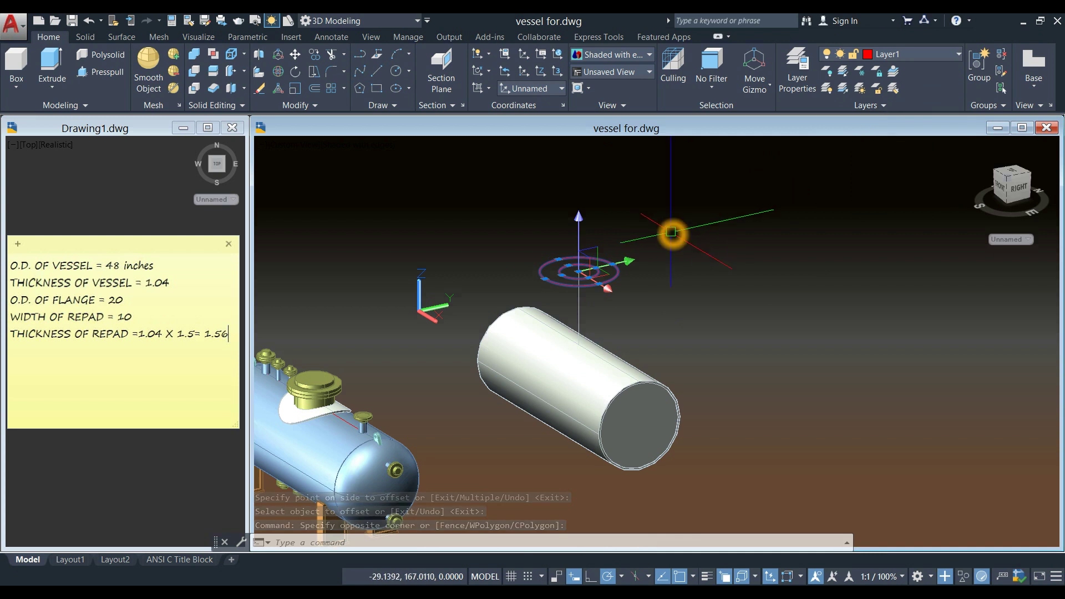
pyautogui.press('Escape')
# Extrude both concentric circles down into the vessel cylinder, to the level of its end face's centre.
pyautogui.click(630, 287)
pyautogui.click(594, 261)
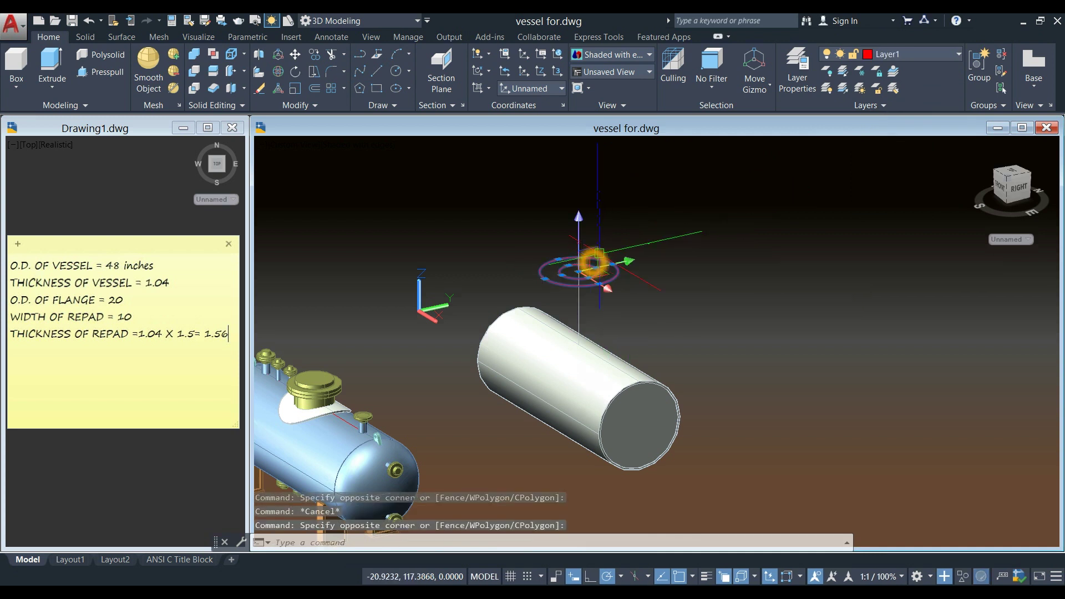
pyautogui.click(53, 67)
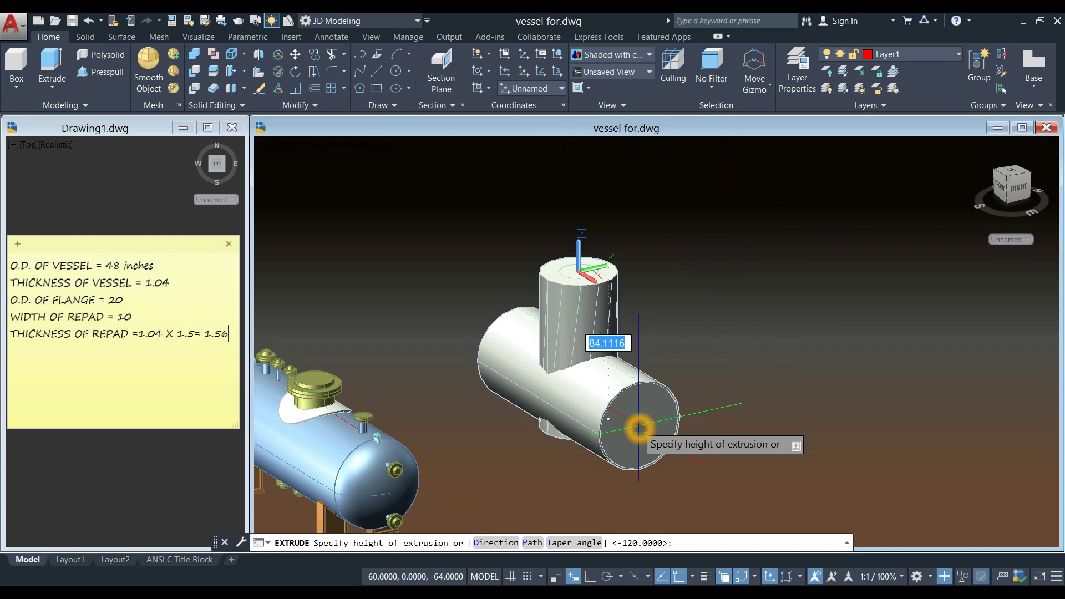
pyautogui.click(639, 428)
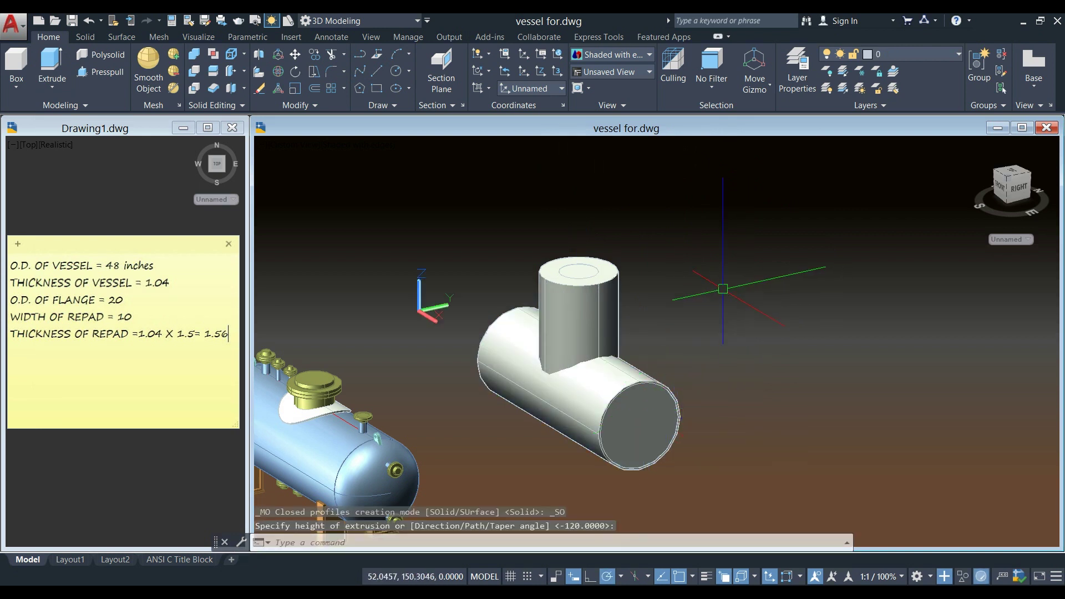
# Assign the two extruded vertical cylinders to Layer1.
pyautogui.click(689, 295)
pyautogui.click(574, 227)
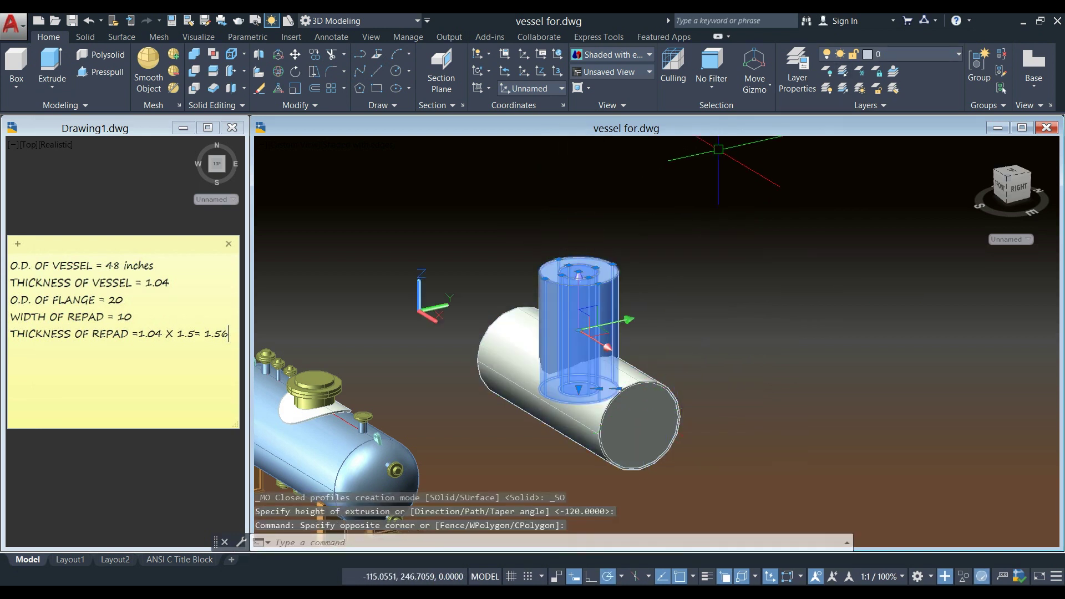
pyautogui.click(915, 54)
pyautogui.click(893, 100)
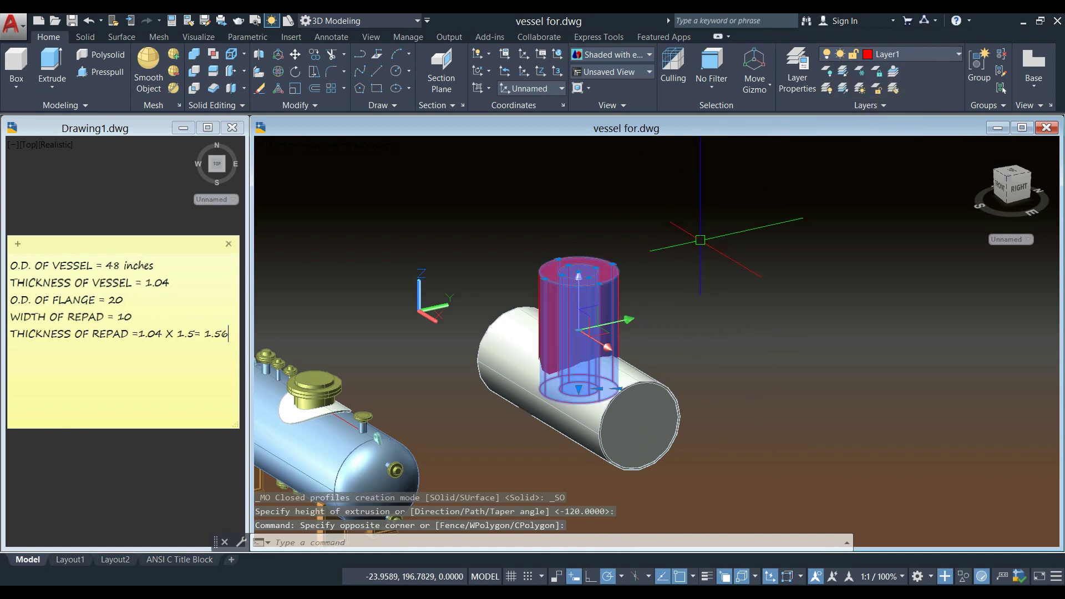
pyautogui.press('Escape')
pyautogui.moveTo(647, 261); pyautogui.dragTo(606, 216, button='middle')
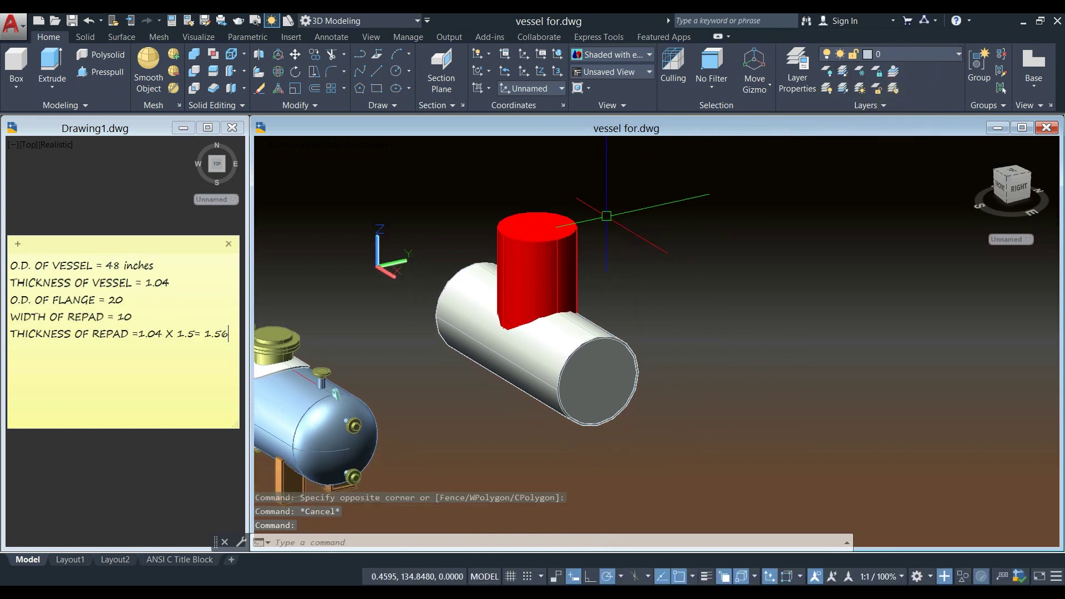
# Subtract the inner vertical cylinder from the outer red vertical cylinder to make a tube.
pyautogui.click(194, 71)
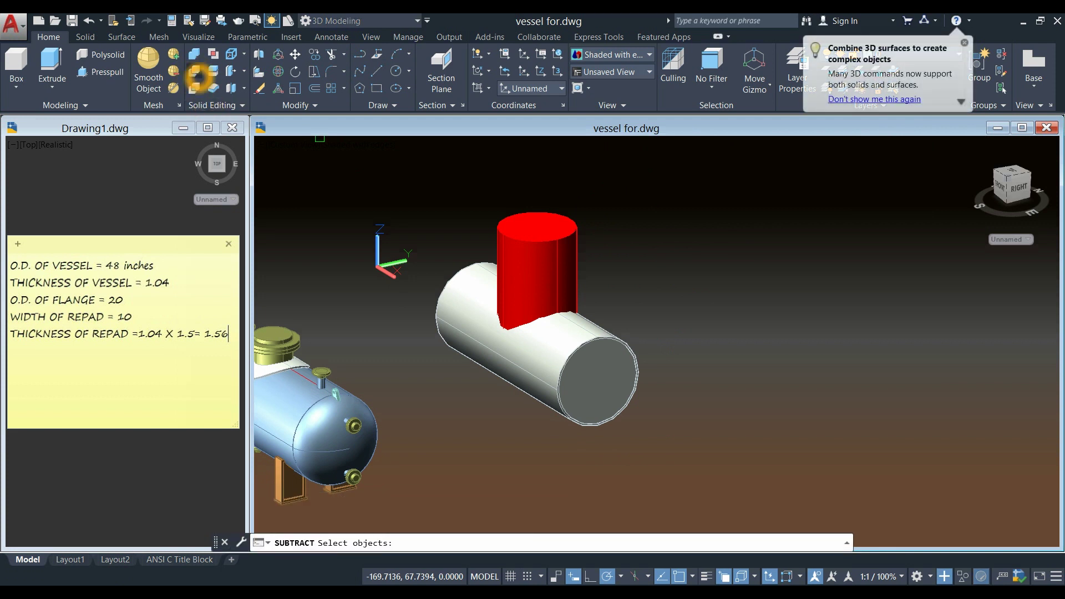
pyautogui.click(197, 78)
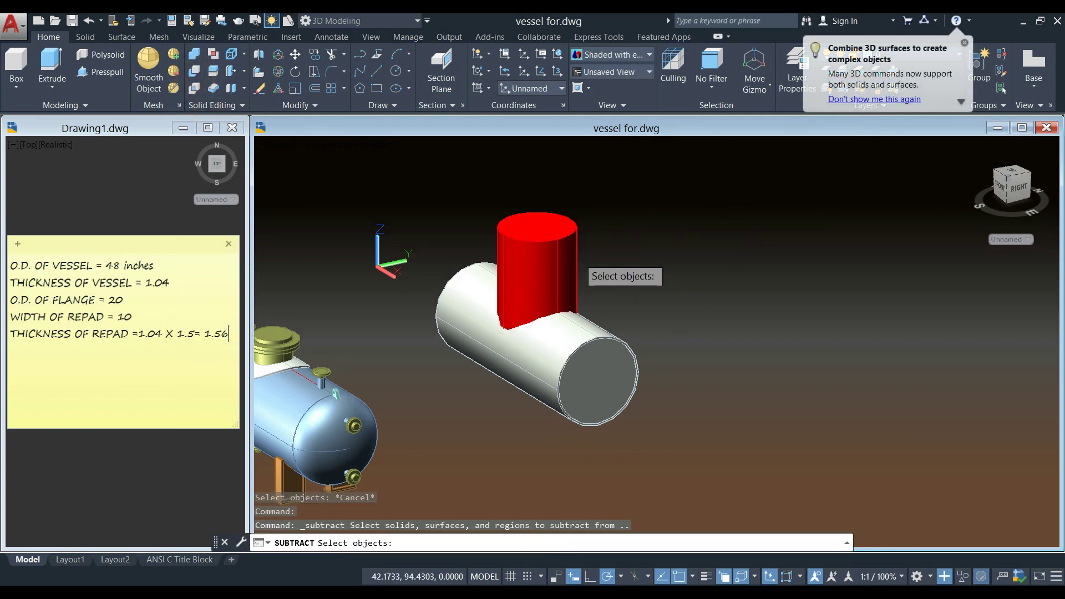
pyautogui.click(576, 254)
pyautogui.press('Return')
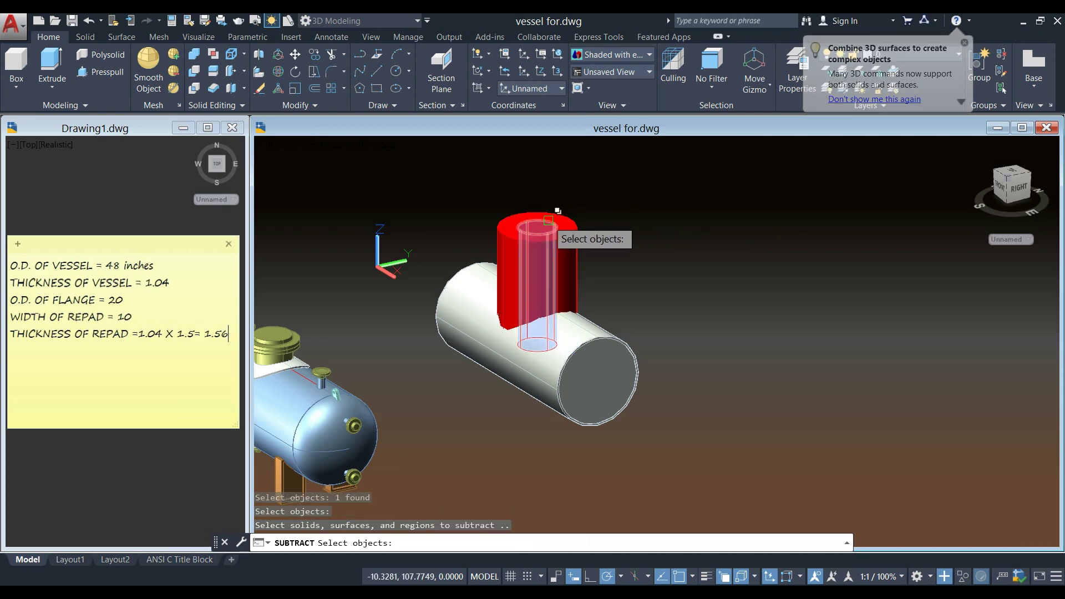
pyautogui.scroll(5, 555, 225)
pyautogui.click(536, 233)
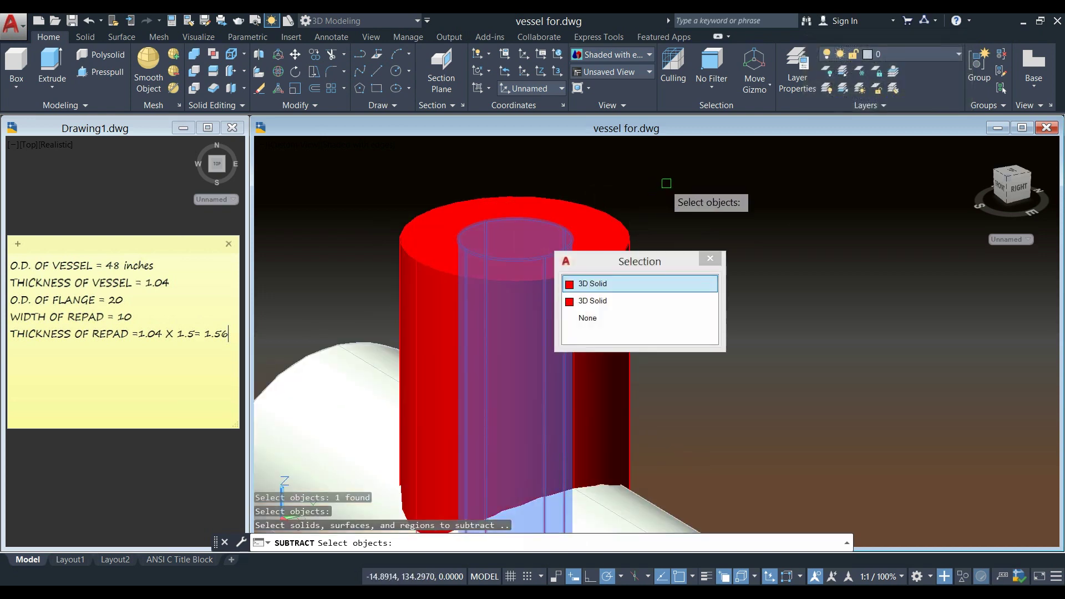
pyautogui.rightClick(670, 182)
pyautogui.scroll(-5, 671, 187)
pyautogui.keyDown('shift'); pyautogui.moveTo(672, 188); pyautogui.dragTo(654, 229, button='middle'); pyautogui.keyUp('shift')
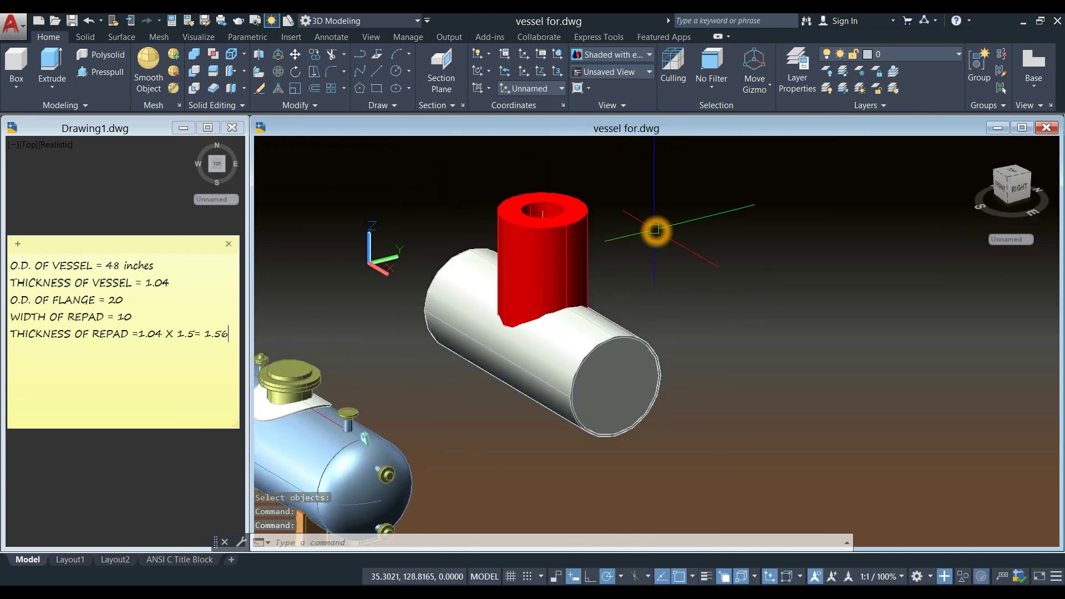
# Subtract the inner horizontal cylinder from the outer vessel cylinder to hollow out the shell.
pyautogui.click(194, 72)
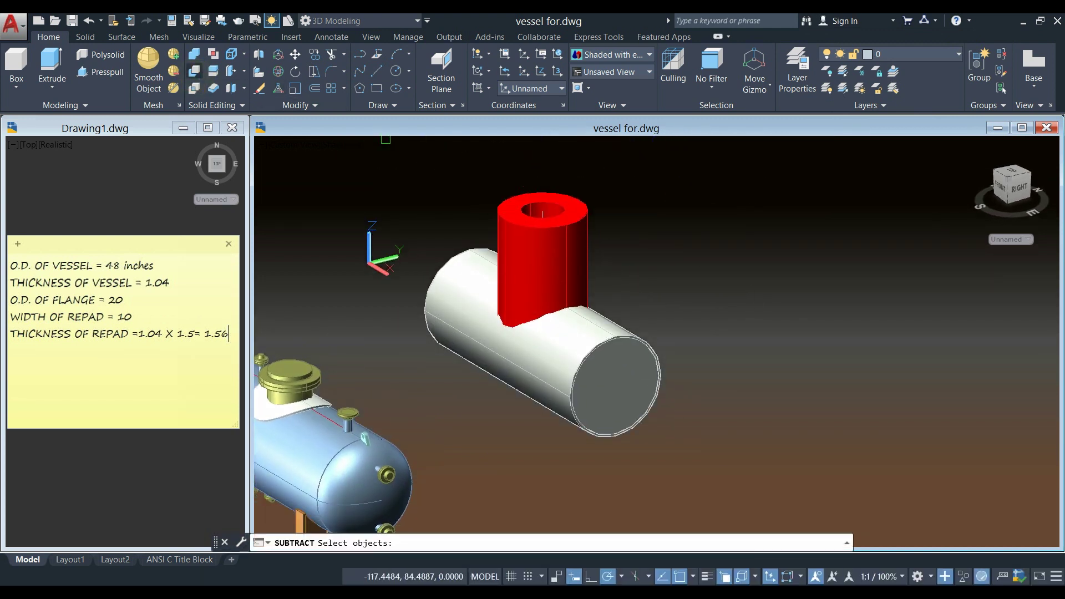
pyautogui.scroll(2, 662, 366)
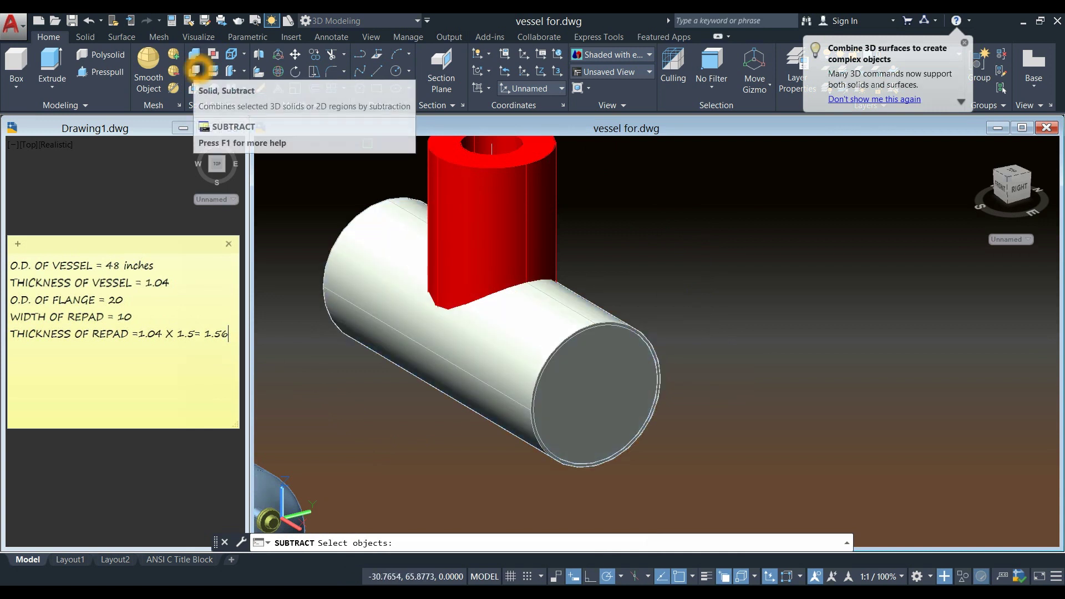
pyautogui.click(194, 70)
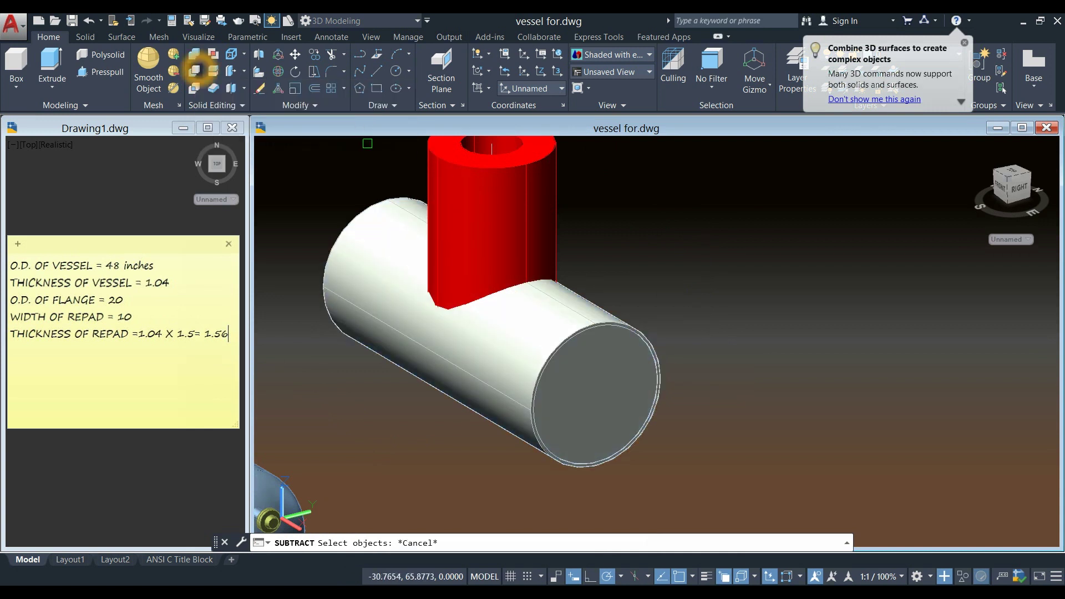
pyautogui.click(612, 305)
pyautogui.click(594, 310)
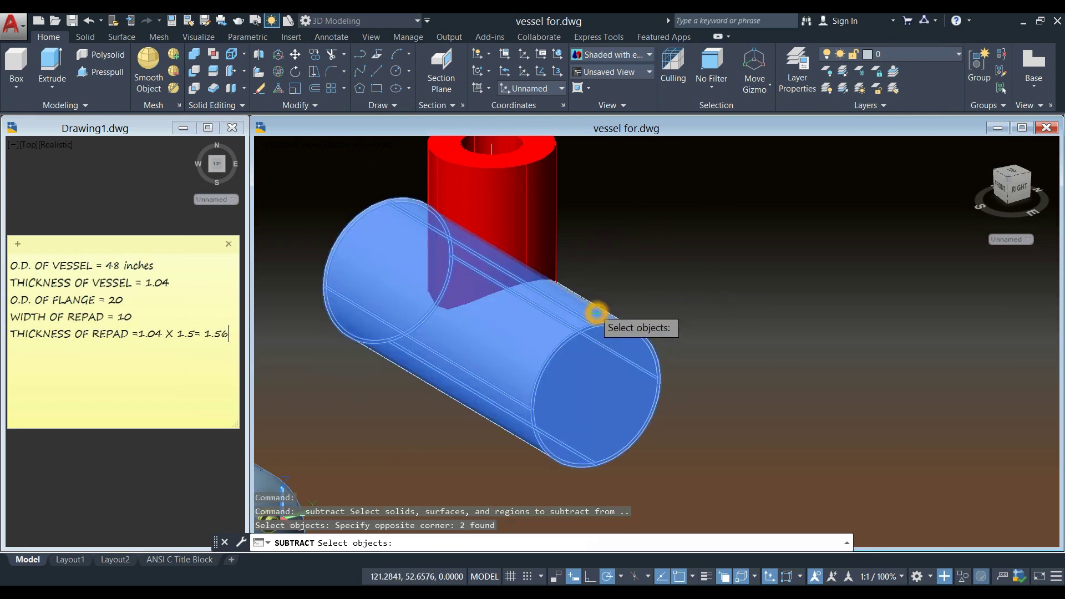
pyautogui.press('Return')
pyautogui.scroll(3, 654, 386)
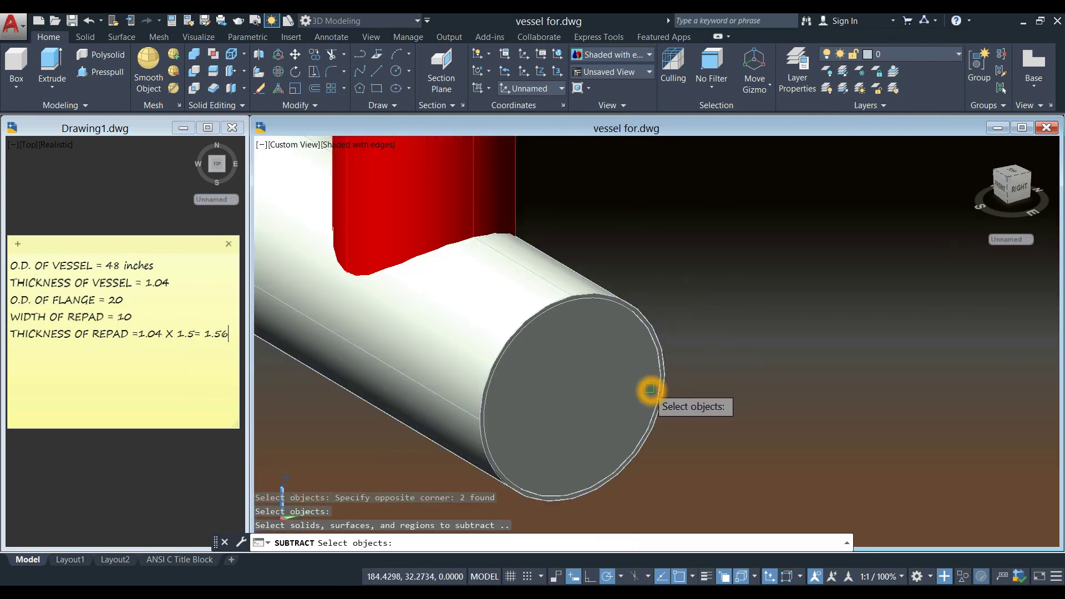
pyautogui.click(630, 357)
pyautogui.click(687, 405)
pyautogui.scroll(4, 599, 312)
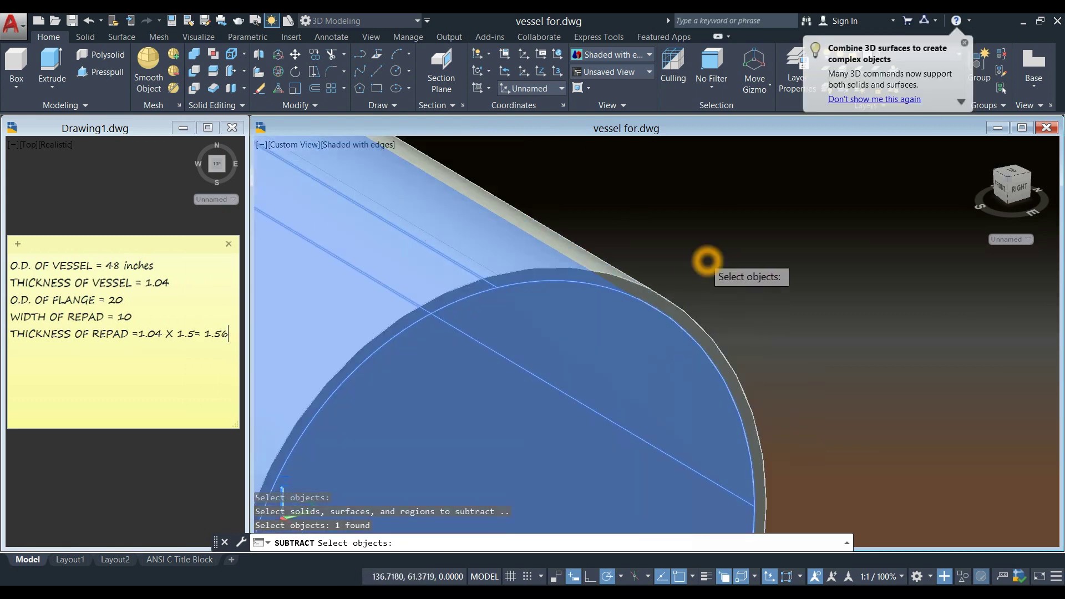
pyautogui.press('Return')
pyautogui.scroll(-6, 706, 266)
# Examine the hollow shell and how the red vertical tube passes through its wall.
pyautogui.keyDown('shift'); pyautogui.moveTo(730, 269); pyautogui.dragTo(513, 318, button='middle'); pyautogui.keyUp('shift')
pyautogui.scroll(-4, 727, 274)
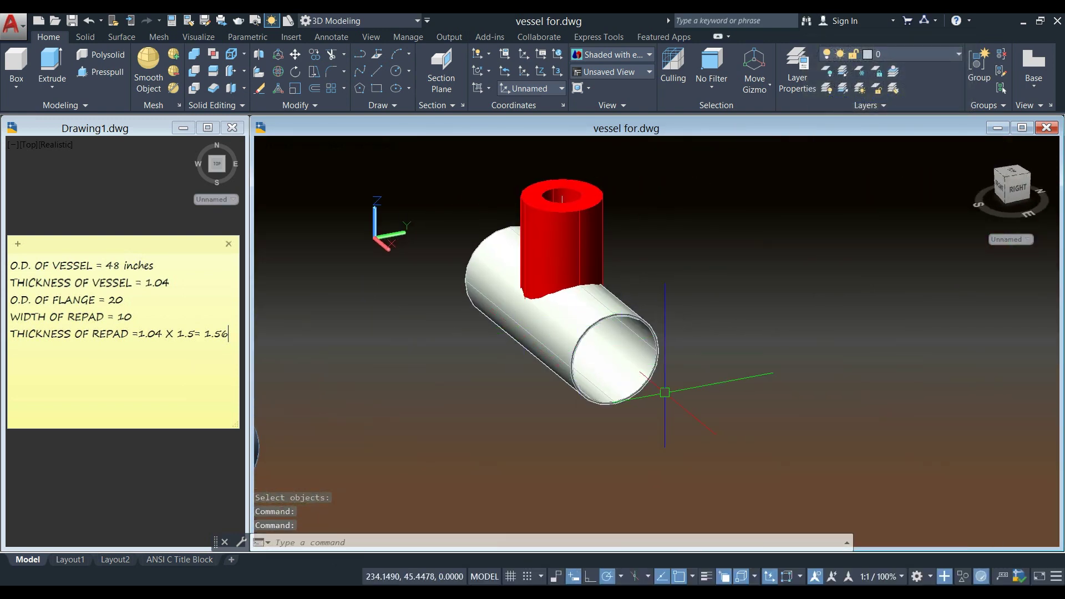
pyautogui.keyDown('shift'); pyautogui.moveTo(665, 392); pyautogui.dragTo(626, 356, button='middle'); pyautogui.keyUp('shift')
pyautogui.keyDown('shift'); pyautogui.moveTo(561, 269); pyautogui.dragTo(578, 296, button='middle'); pyautogui.keyUp('shift')
pyautogui.scroll(3, 589, 306)
pyautogui.scroll(-4, 596, 294)
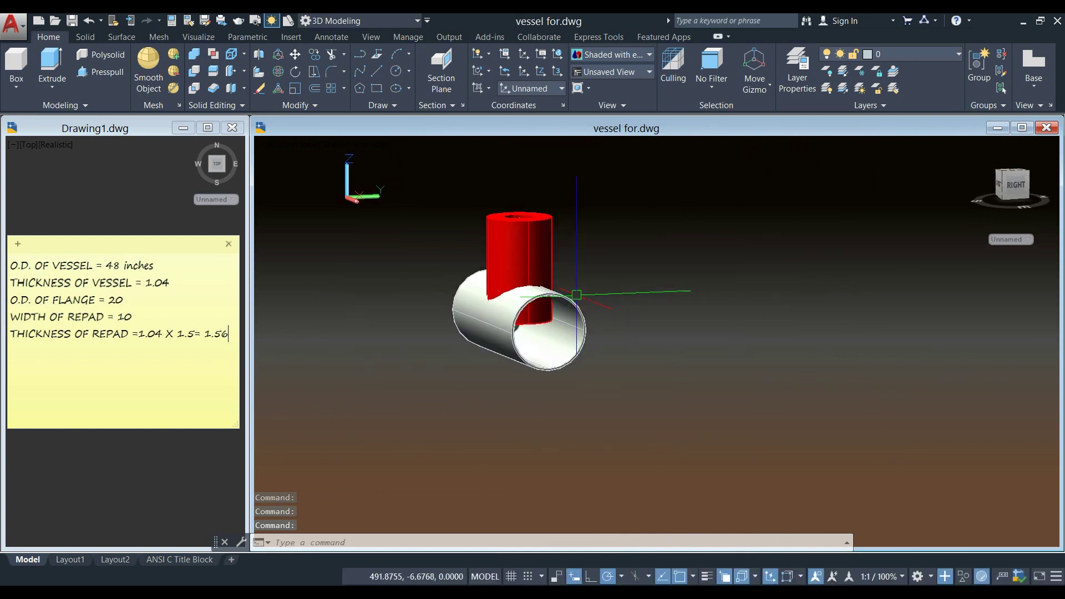
pyautogui.scroll(3, 577, 297)
pyautogui.press('Escape')
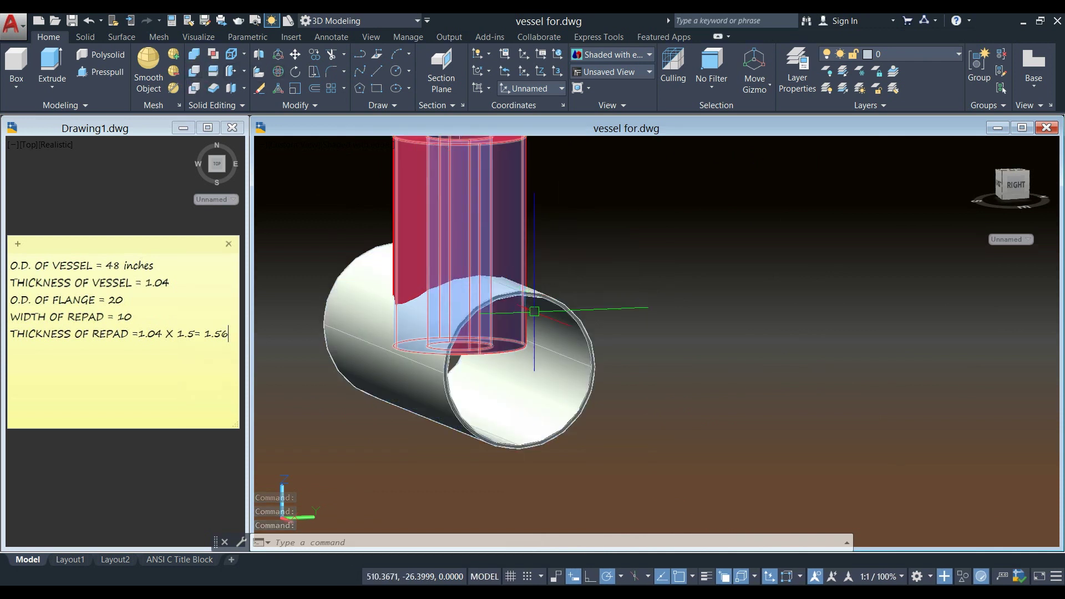
# Copy the inner circular edge of the shell's end face in place, using its centre as both base and displacement point.
pyautogui.click(454, 161)
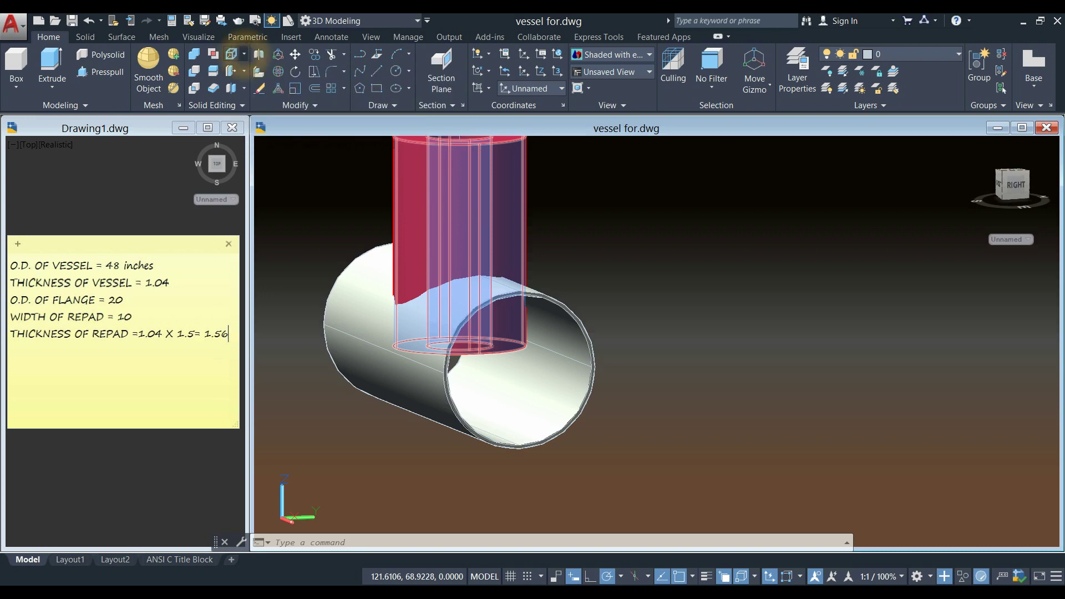
pyautogui.click(244, 54)
pyautogui.click(269, 159)
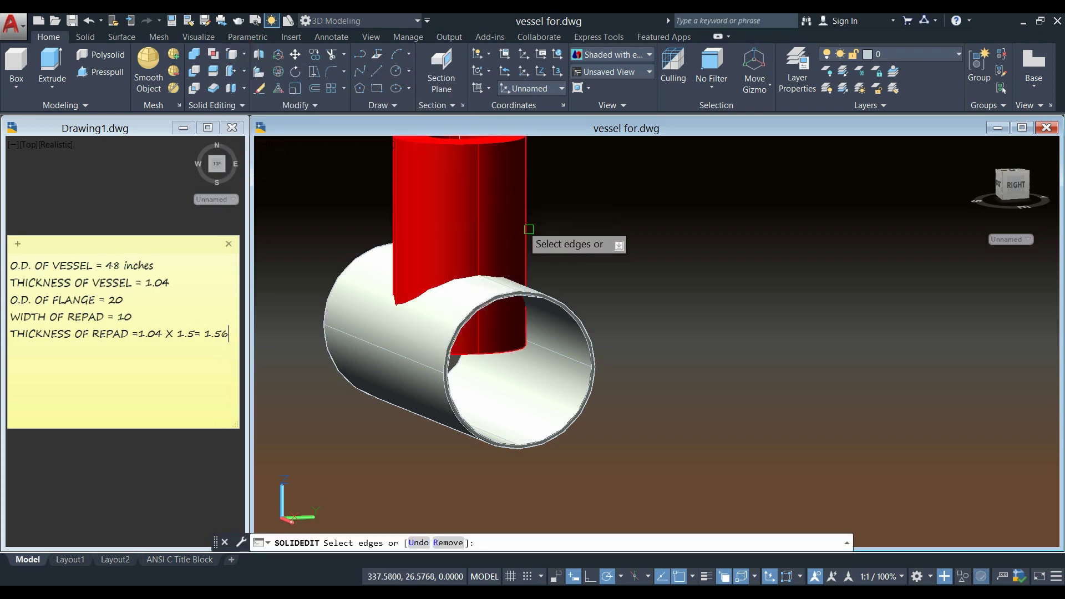
pyautogui.scroll(3, 540, 276)
pyautogui.click(546, 305)
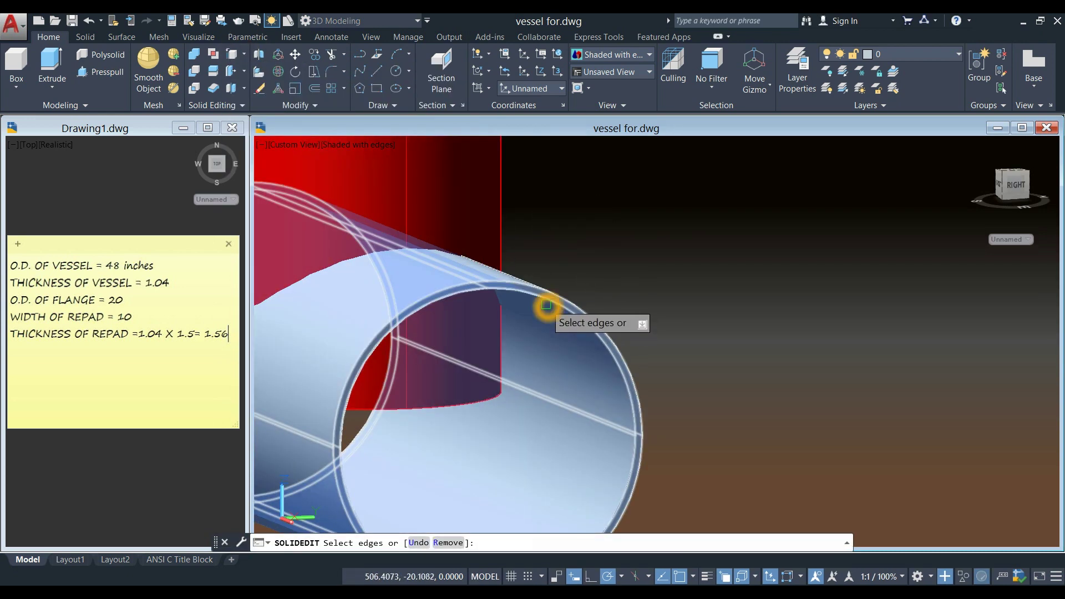
pyautogui.scroll(-3, 546, 303)
pyautogui.scroll(-2, 580, 275)
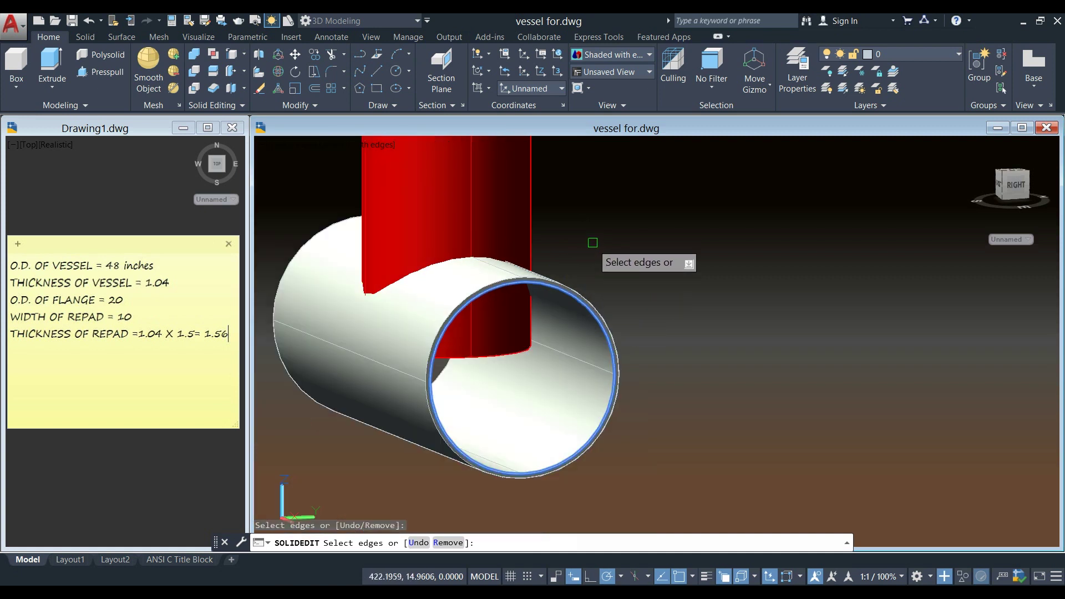
pyautogui.rightClick(593, 243)
pyautogui.click(604, 252)
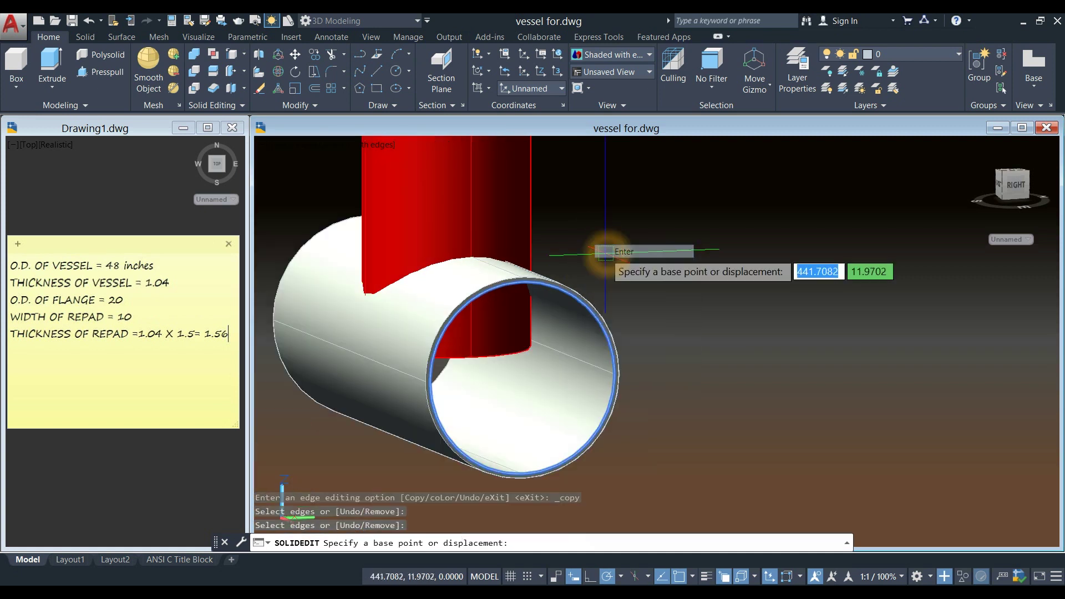
pyautogui.click(521, 379)
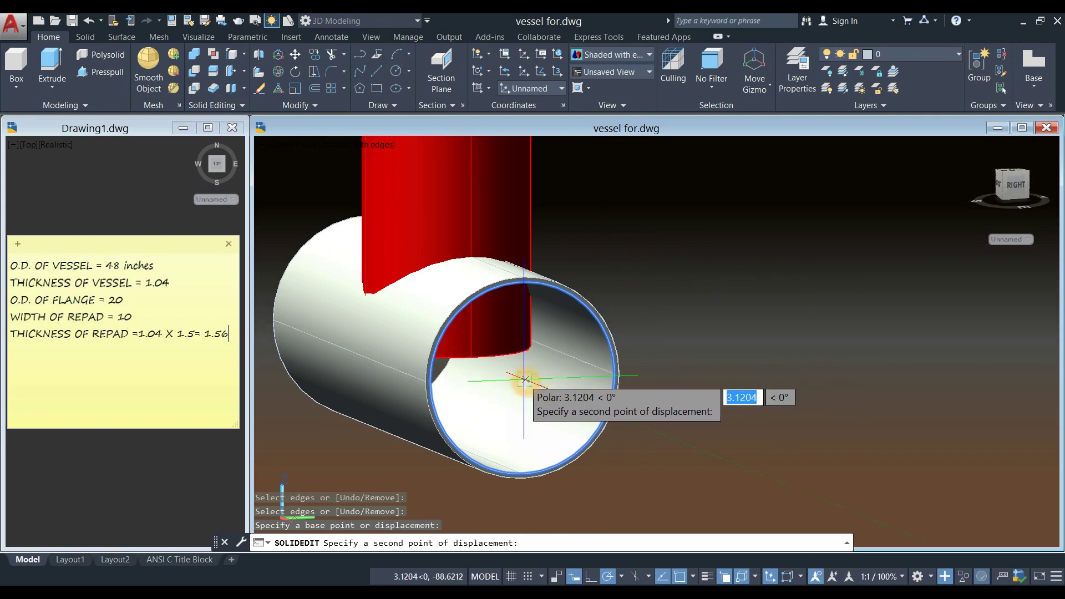
pyautogui.keyDown('shift'); pyautogui.rightClick(522, 373); pyautogui.keyUp('shift')
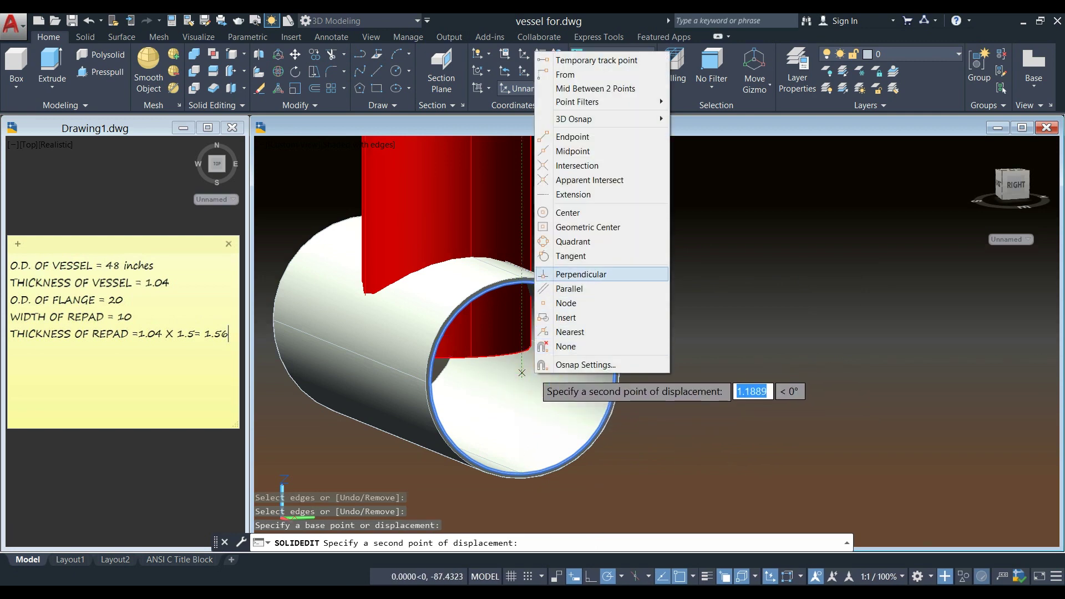
pyautogui.click(565, 212)
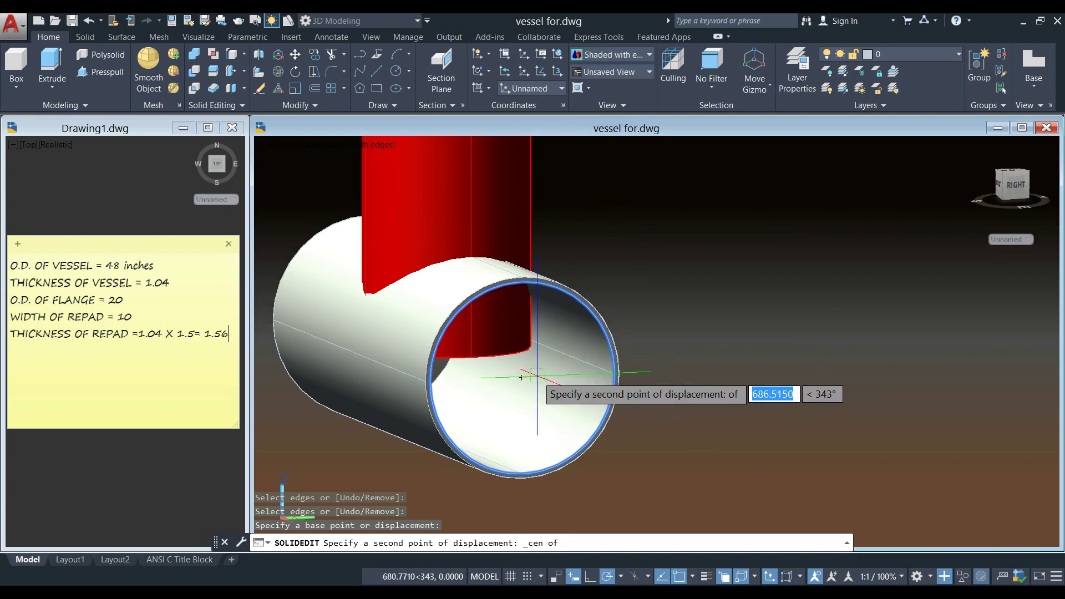
pyautogui.click(520, 376)
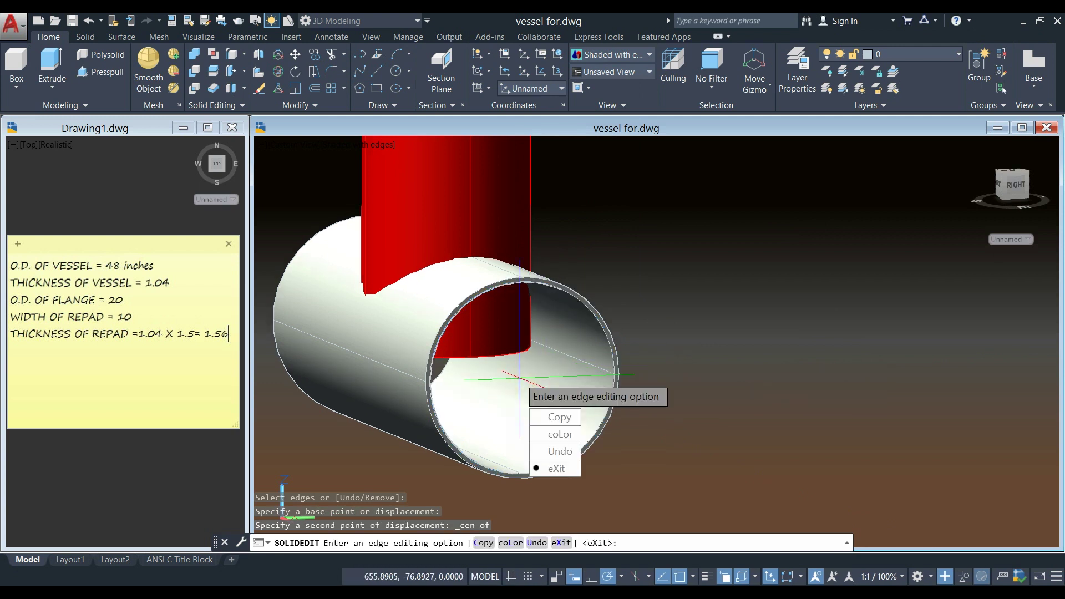
pyautogui.write('x')
pyautogui.press('Return')
pyautogui.click(557, 485)
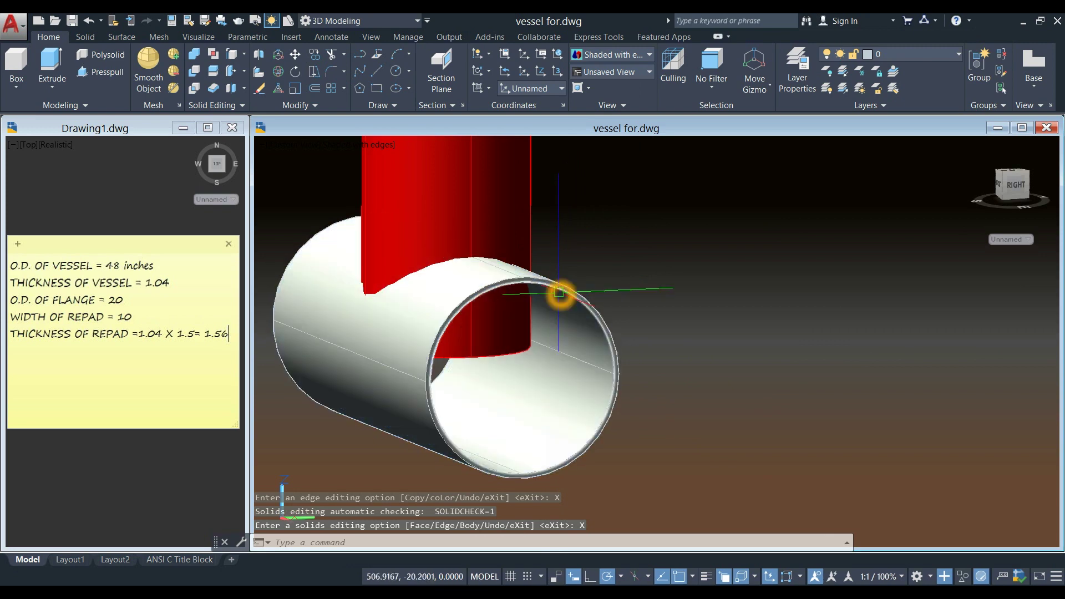
# Extrude the copied inner circle through the shell as a solid core filling its bore.
pyautogui.click(558, 295)
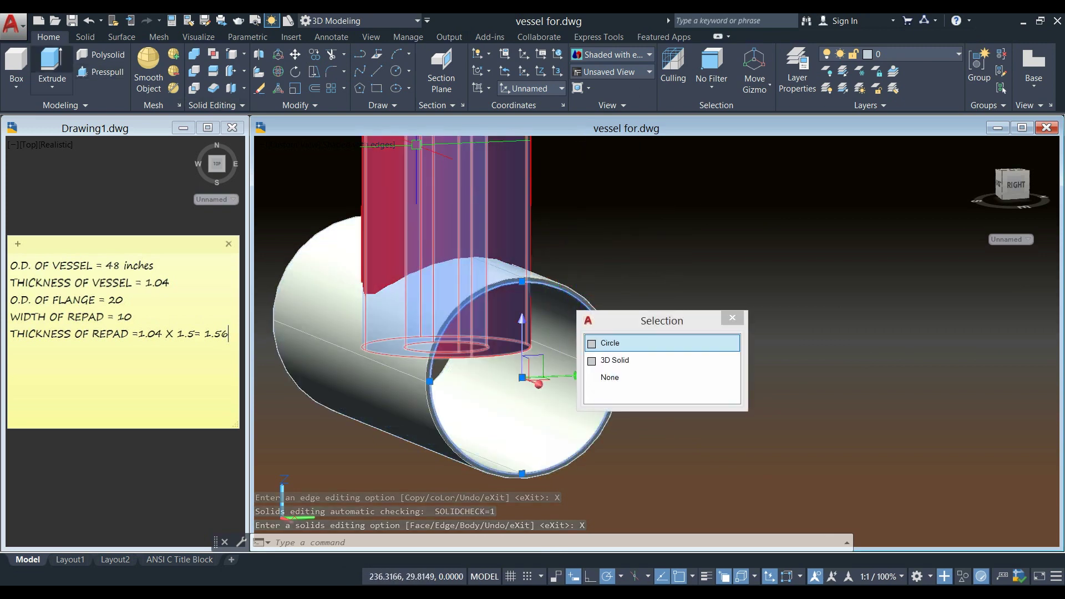
pyautogui.click(52, 62)
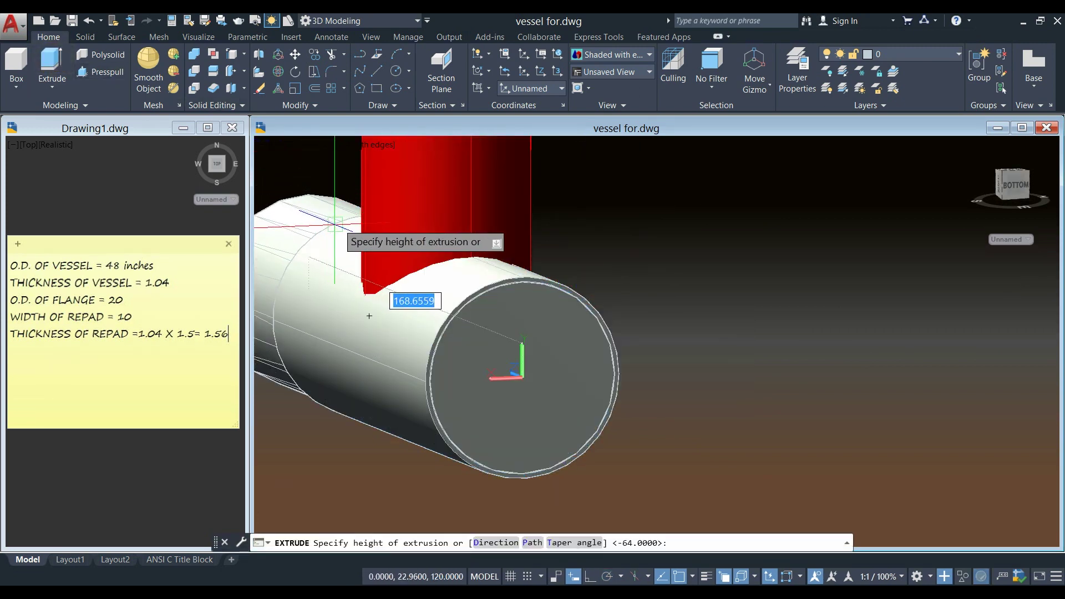
pyautogui.press('Escape')
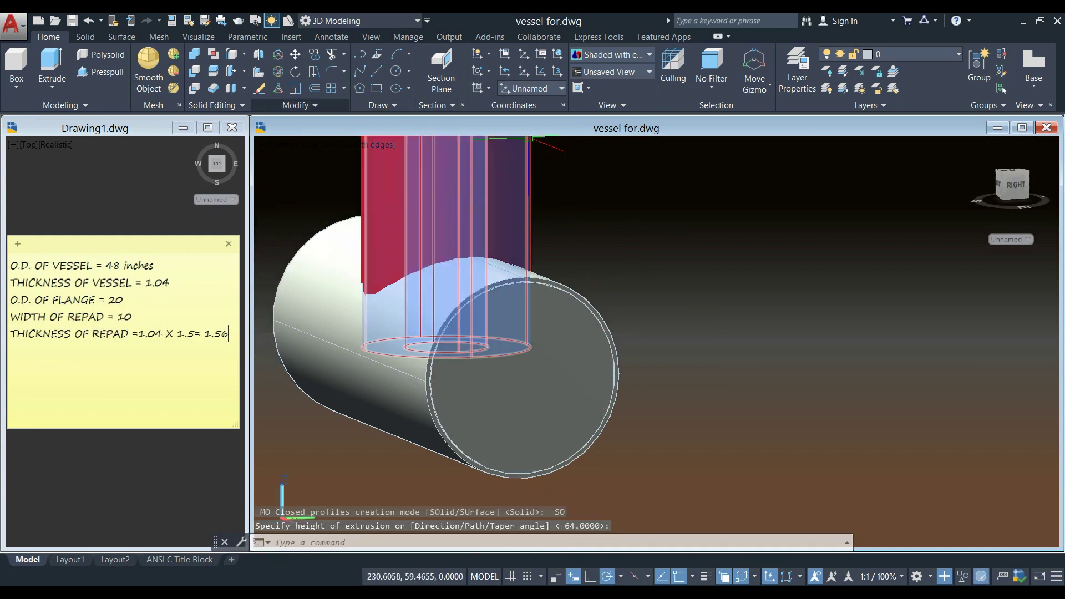
# Subtract the solid core inside the shell from the red vertical tube.
pyautogui.click(194, 71)
pyautogui.scroll(-5, 577, 249)
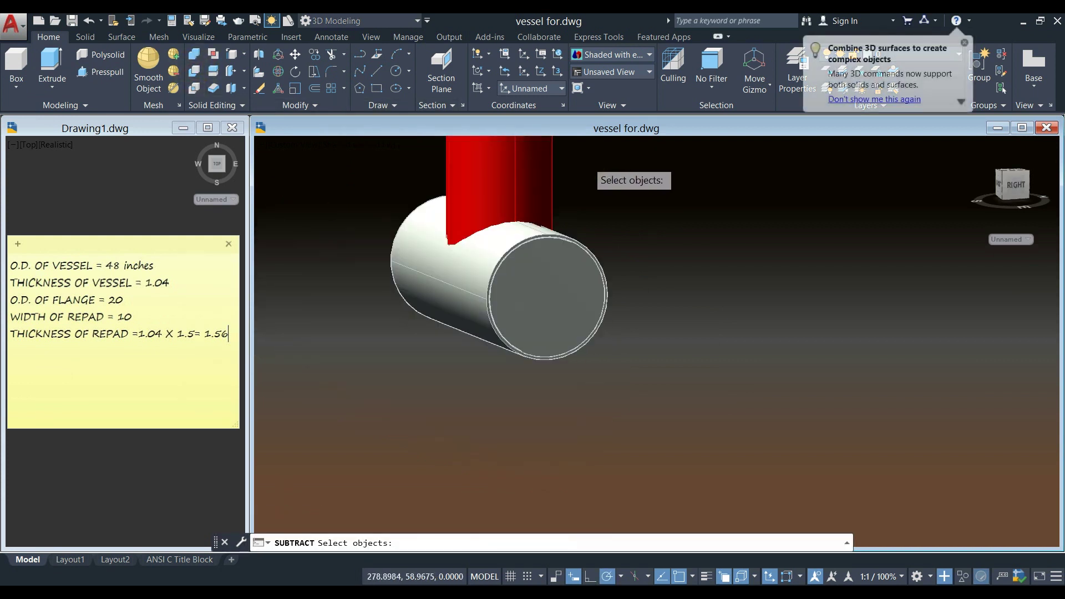
pyautogui.scroll(2, 574, 248)
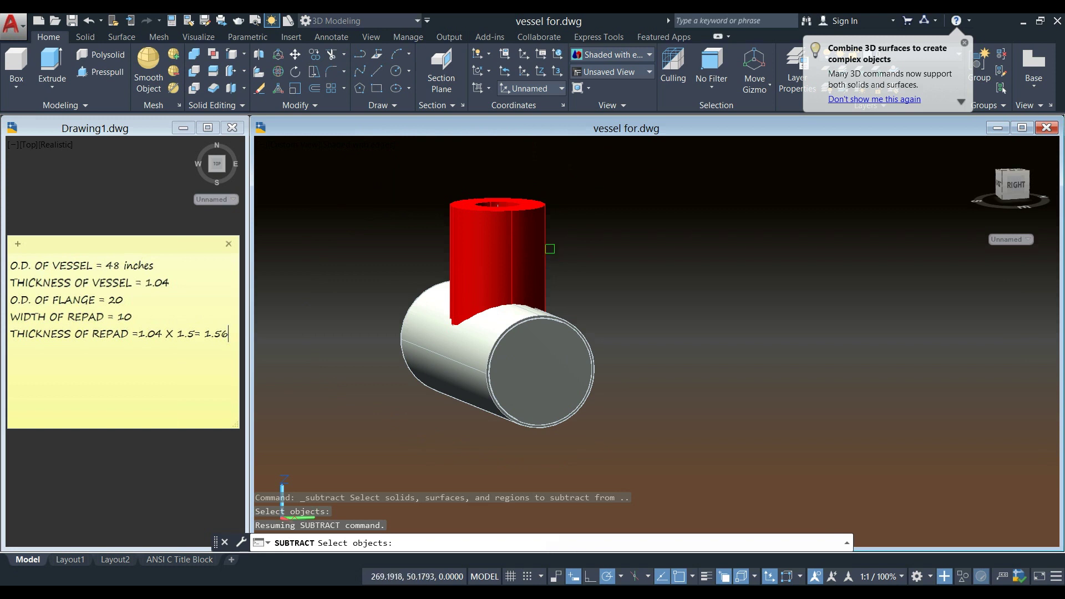
pyautogui.click(540, 249)
pyautogui.press('Return')
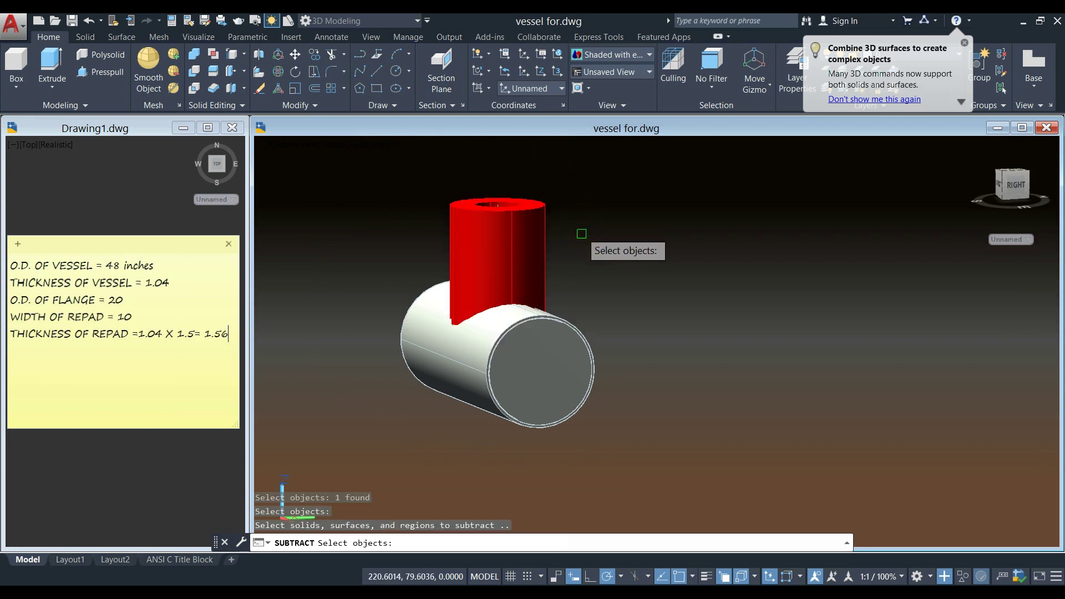
pyautogui.click(561, 338)
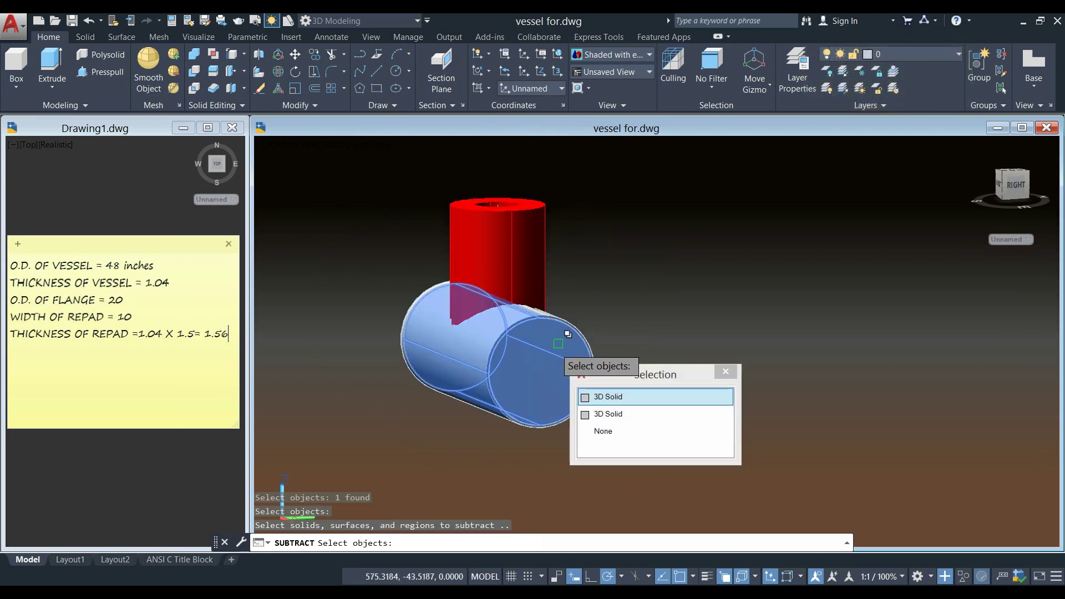
pyautogui.press('Return')
pyautogui.press('Return')
pyautogui.keyDown('shift'); pyautogui.moveTo(608, 280); pyautogui.dragTo(593, 299, button='middle'); pyautogui.keyUp('shift')
pyautogui.scroll(-5, 617, 291)
pyautogui.scroll(-2, 593, 298)
pyautogui.press('Escape')
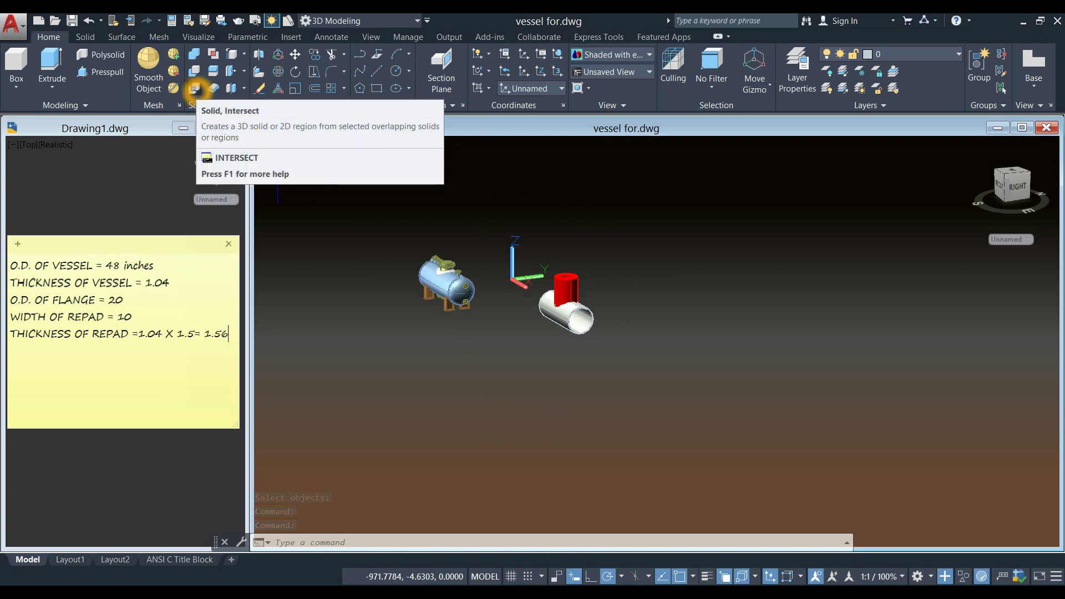
# Intersect the red vertical tube with the vessel shell to form the curved reinforcing pad.
pyautogui.click(195, 88)
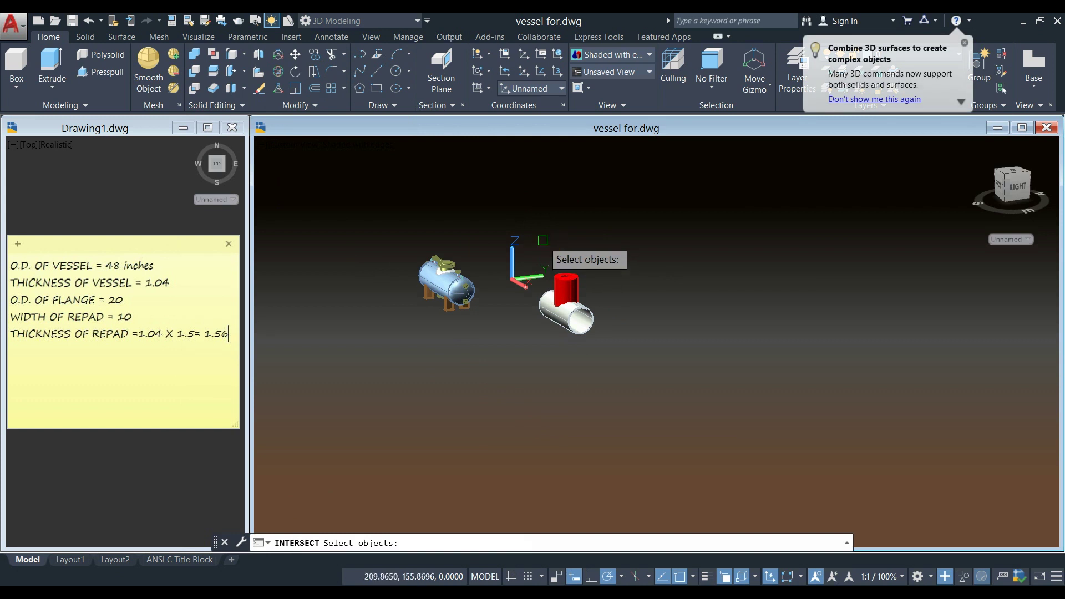
pyautogui.click(610, 363)
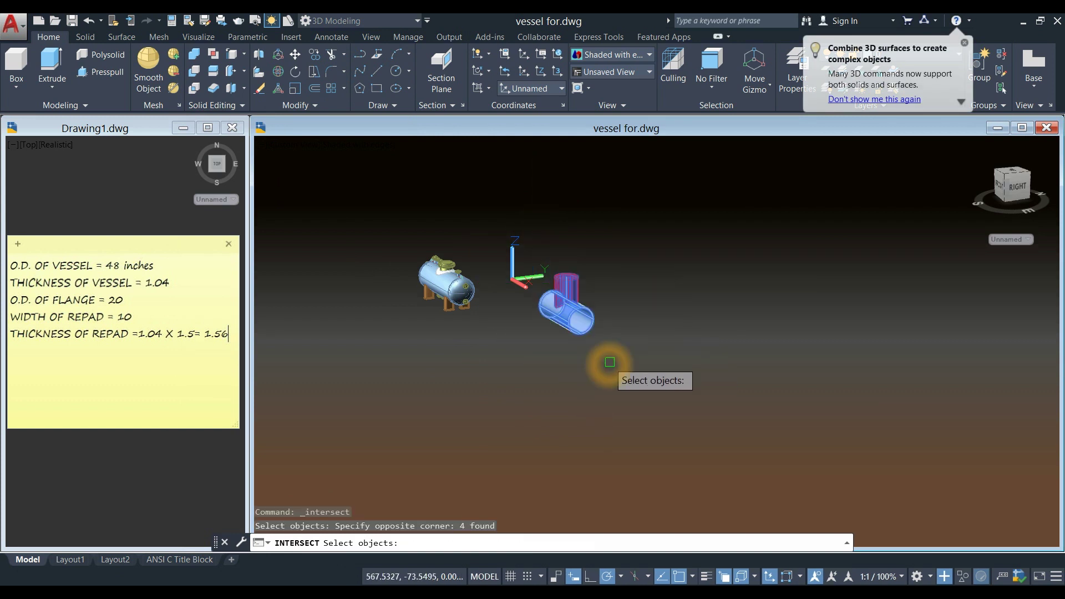
pyautogui.press('Return')
pyautogui.scroll(4, 588, 301)
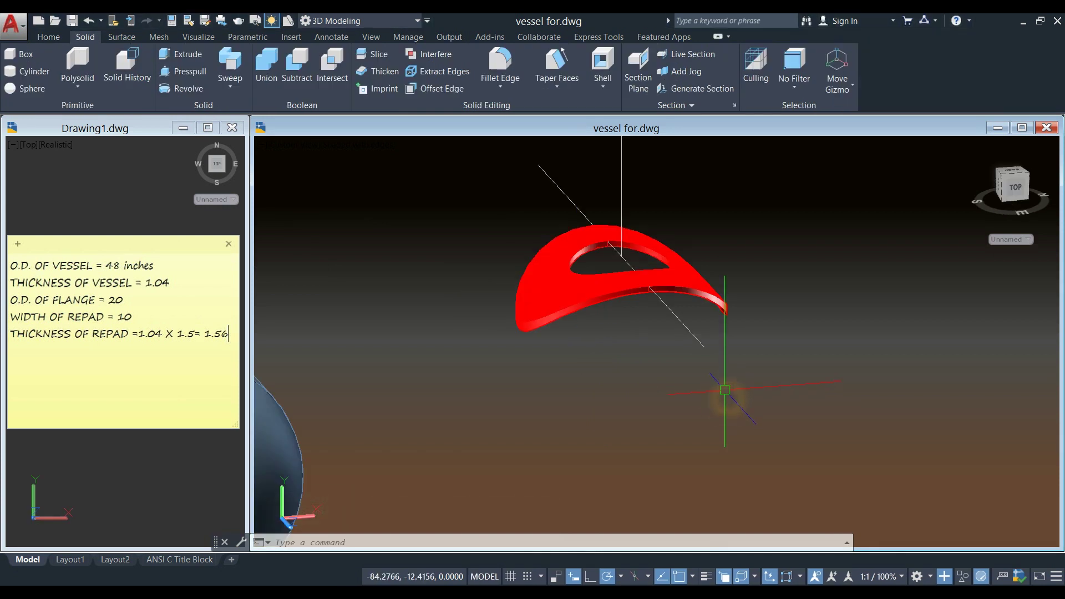
# Move the red pad together with its two construction lines about 23.4 units in the 180° direction.
pyautogui.click(755, 391)
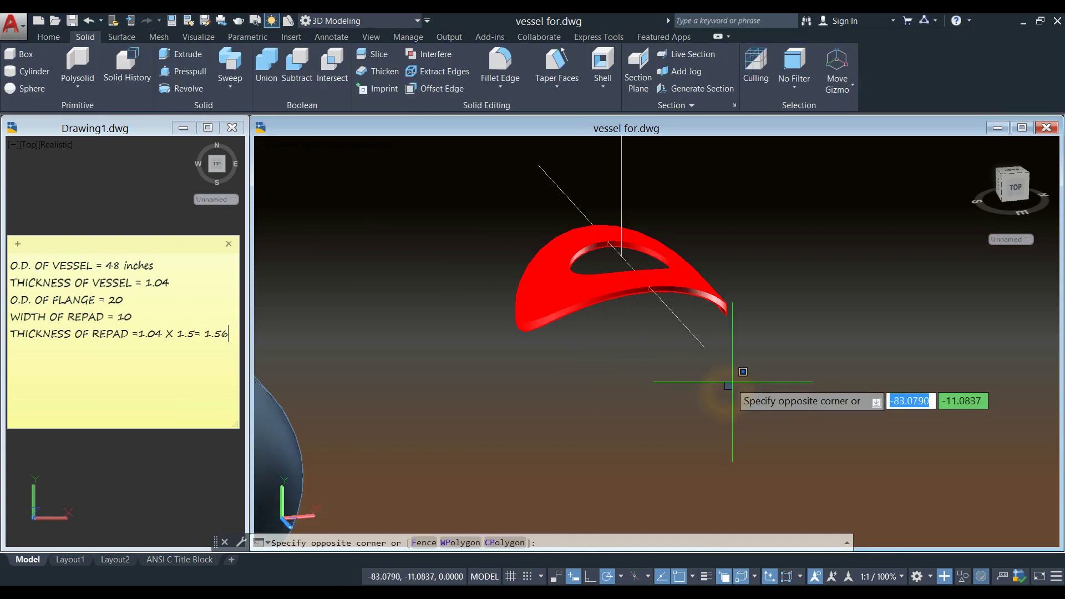
pyautogui.click(523, 198)
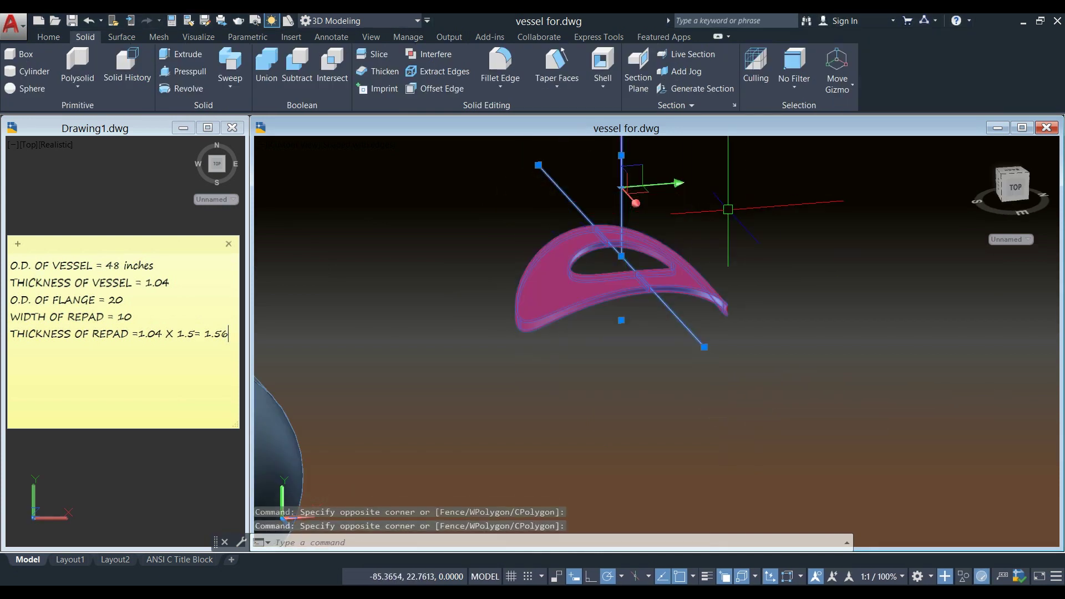
pyautogui.rightClick(748, 201)
pyautogui.click(779, 287)
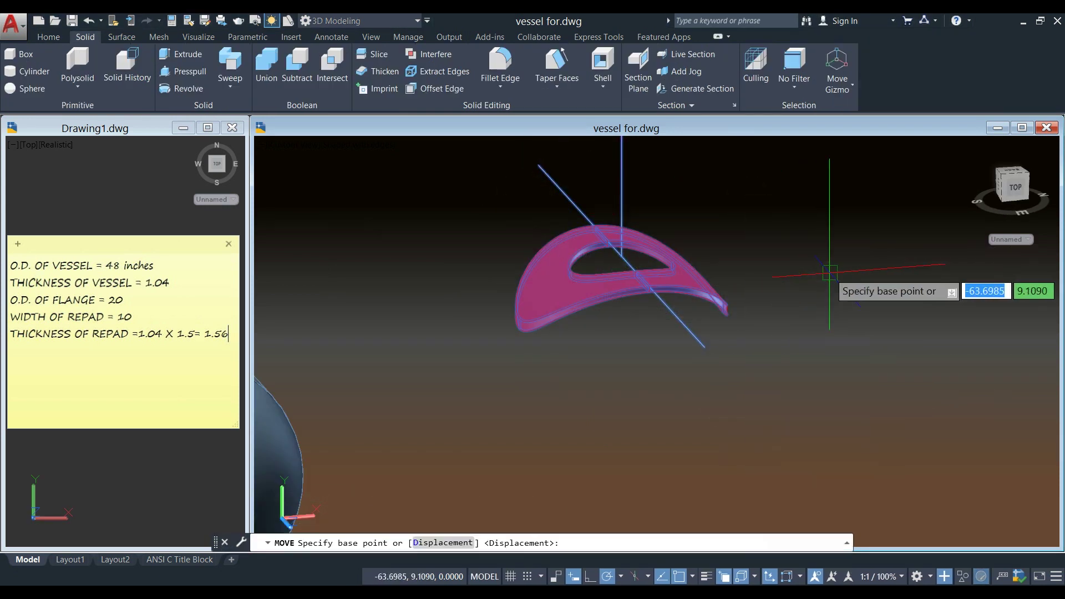
pyautogui.click(832, 271)
pyautogui.click(706, 283)
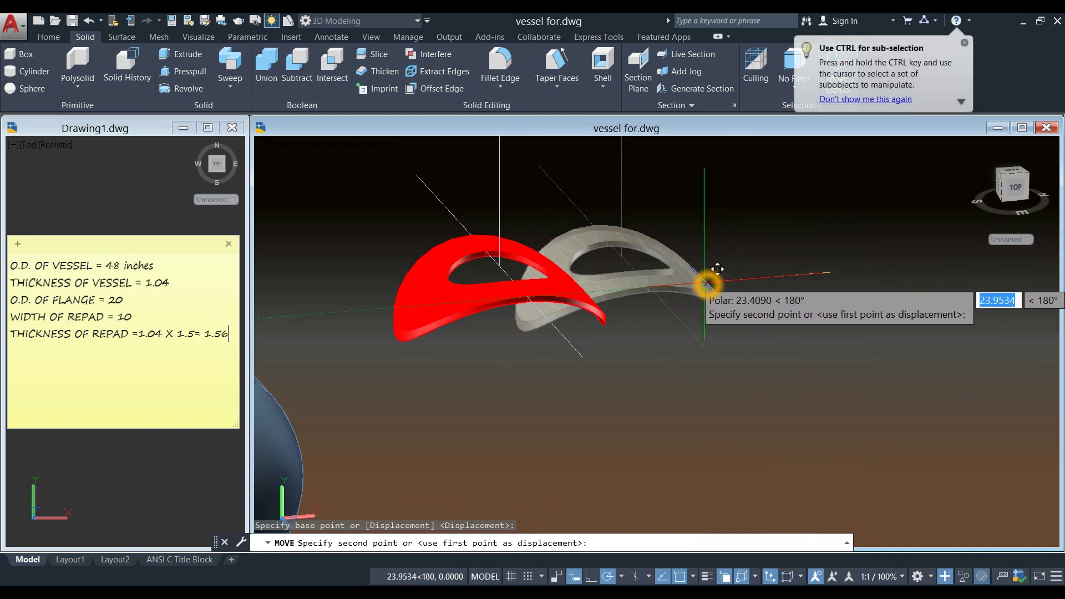
pyautogui.moveTo(703, 278); pyautogui.dragTo(740, 293, button='middle')
pyautogui.press('Escape')
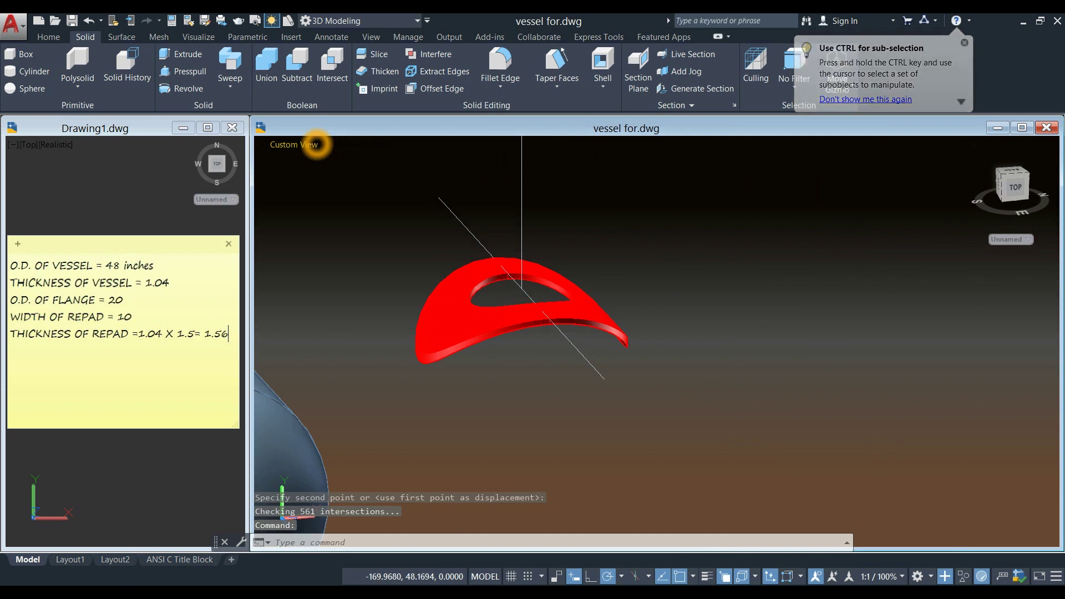
# Switch to the Right view and examine the end edge of the grey pad mounted on the vessel shell.
pyautogui.click(293, 144)
pyautogui.click(344, 229)
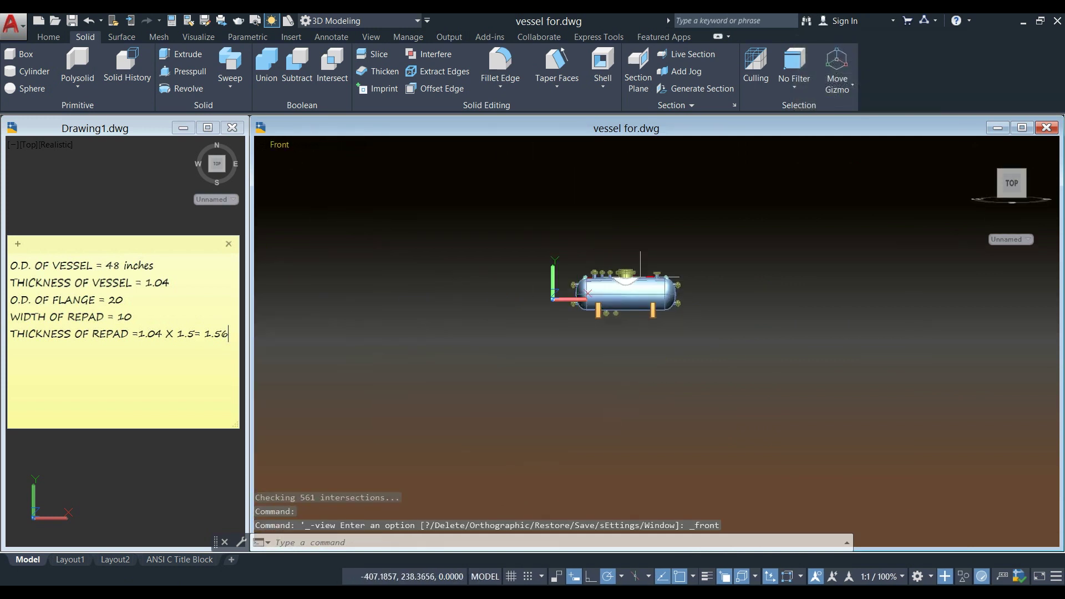
pyautogui.click(288, 145)
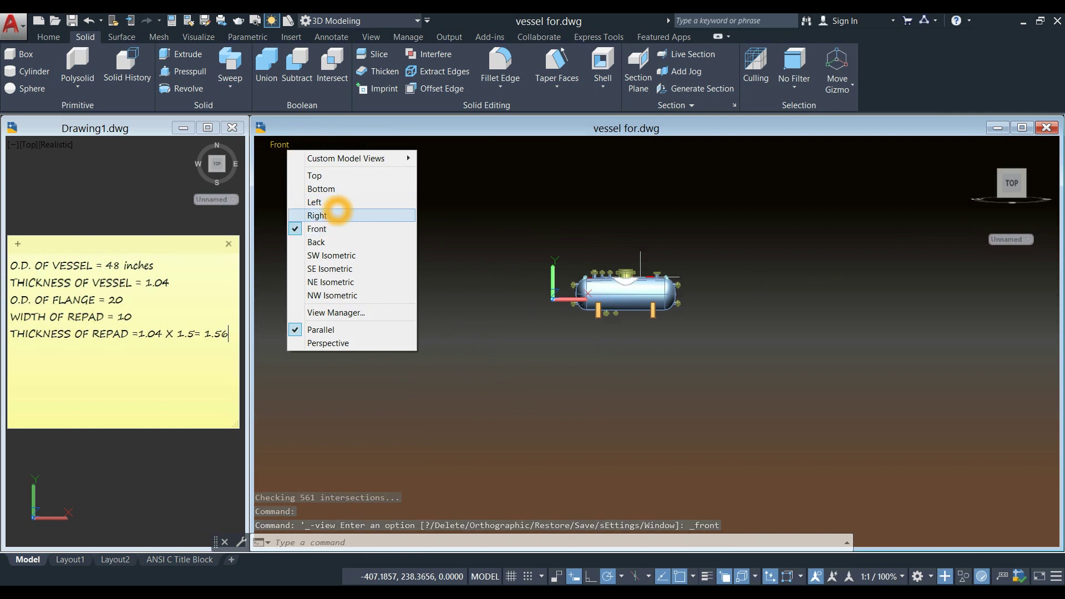
pyautogui.click(338, 216)
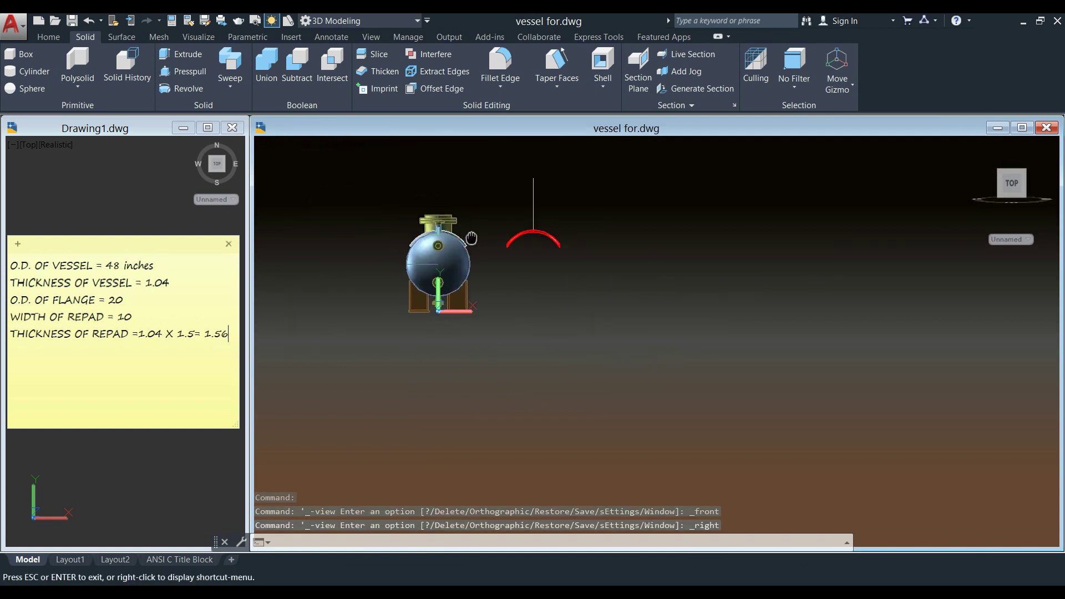
pyautogui.scroll(5, 492, 248)
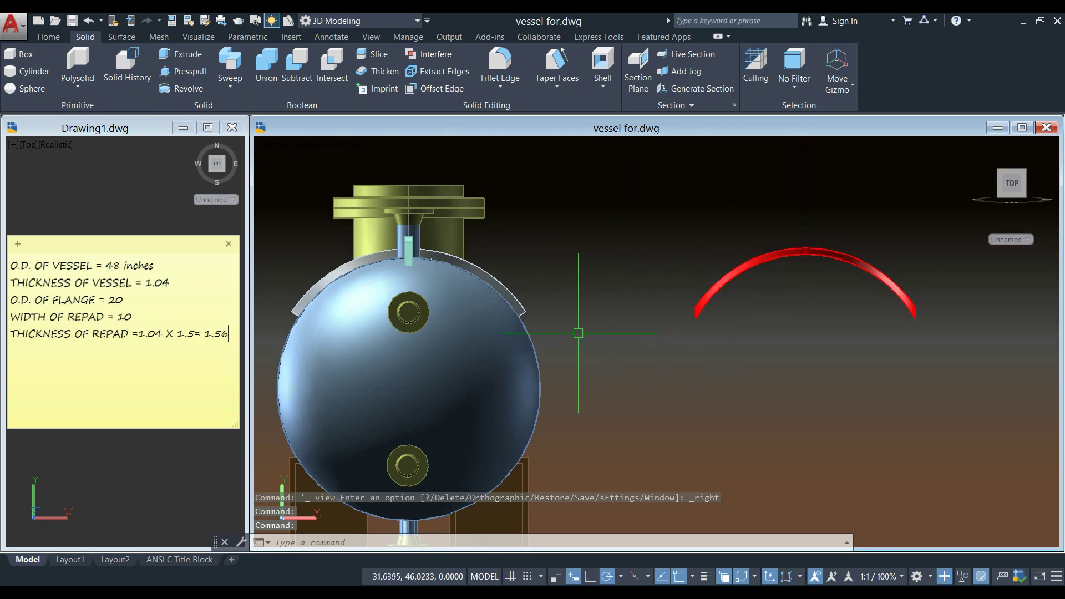
pyautogui.scroll(2, 505, 292)
pyautogui.click(504, 292)
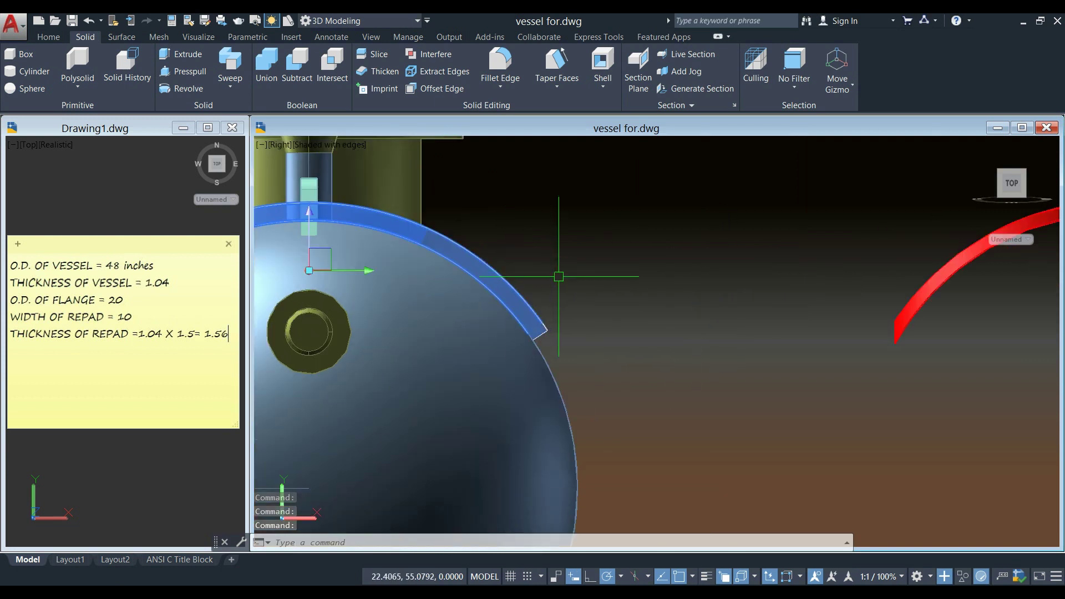
pyautogui.scroll(4, 542, 361)
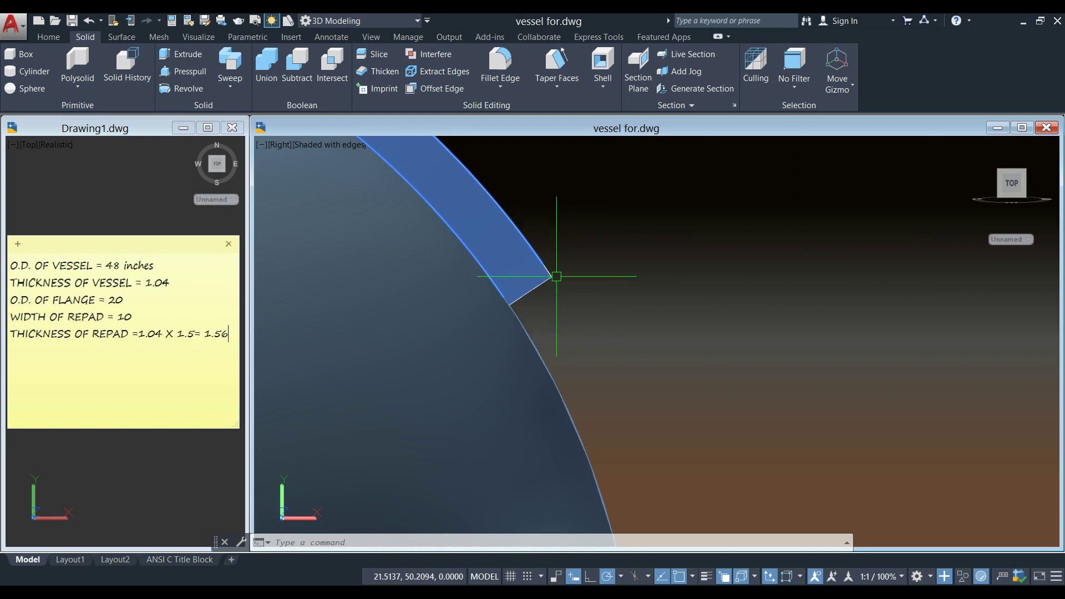
pyautogui.scroll(-4, 514, 304)
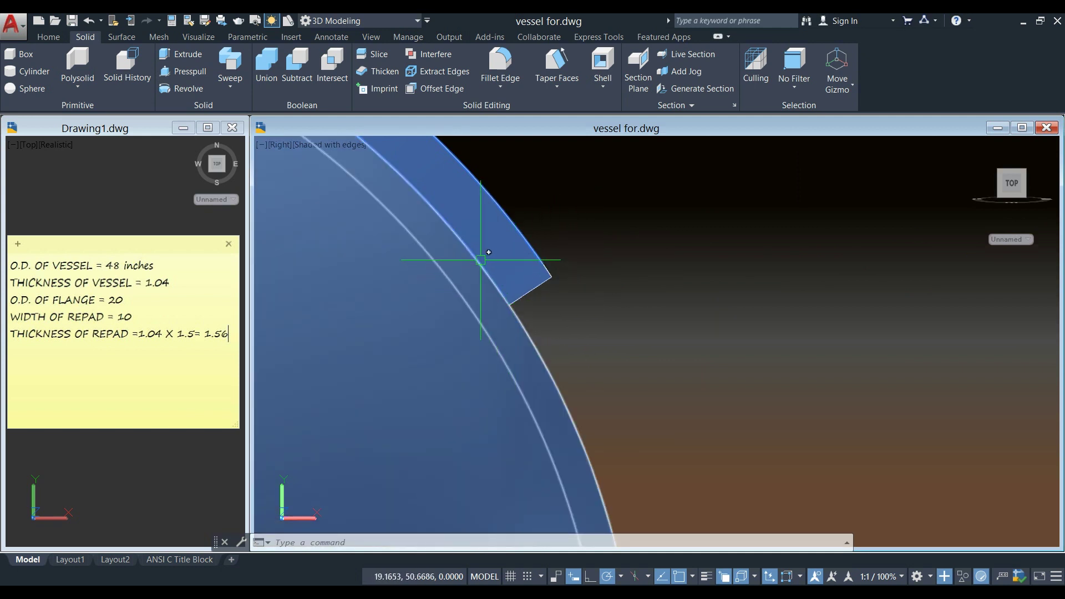
pyautogui.scroll(-5, 535, 263)
pyautogui.scroll(2, 723, 285)
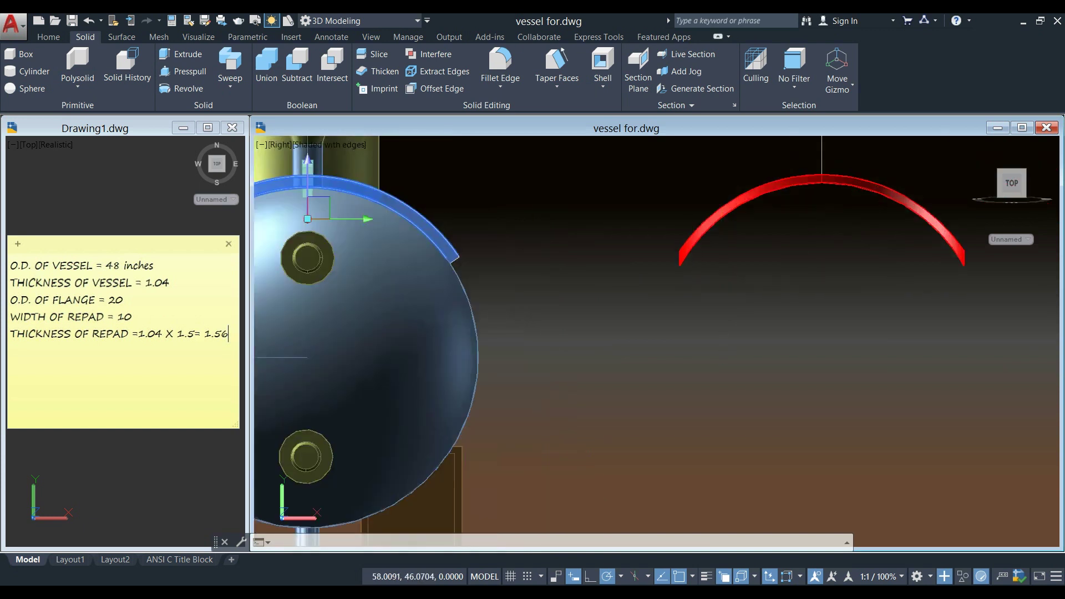
# Inspect the end edges and crown of the separate red pad for comparison with the mounted pad.
pyautogui.moveTo(703, 267); pyautogui.dragTo(469, 297, button='middle')
pyautogui.scroll(2, 540, 282)
pyautogui.scroll(-2, 542, 283)
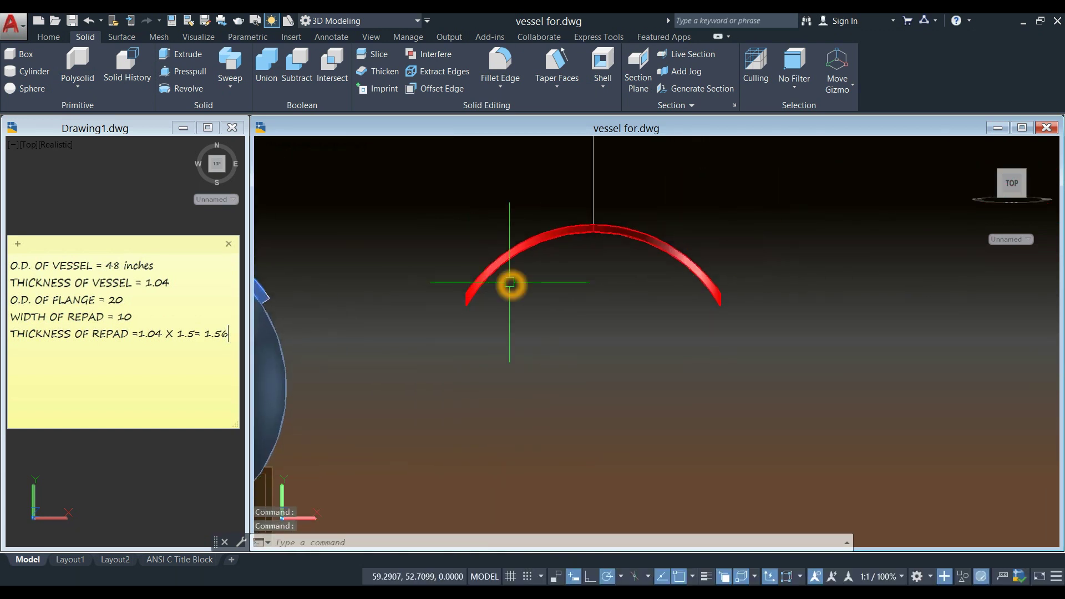
pyautogui.scroll(2, 676, 293)
pyautogui.scroll(3, 749, 294)
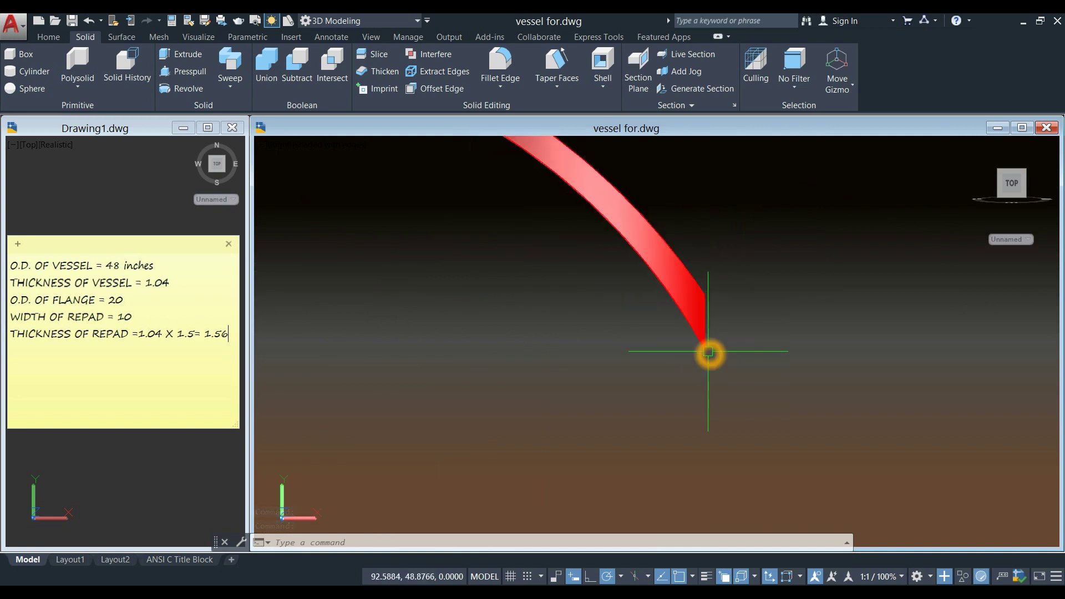
pyautogui.scroll(-2, 620, 236)
pyautogui.moveTo(620, 237); pyautogui.dragTo(669, 307, button='middle')
pyautogui.scroll(-3, 669, 308)
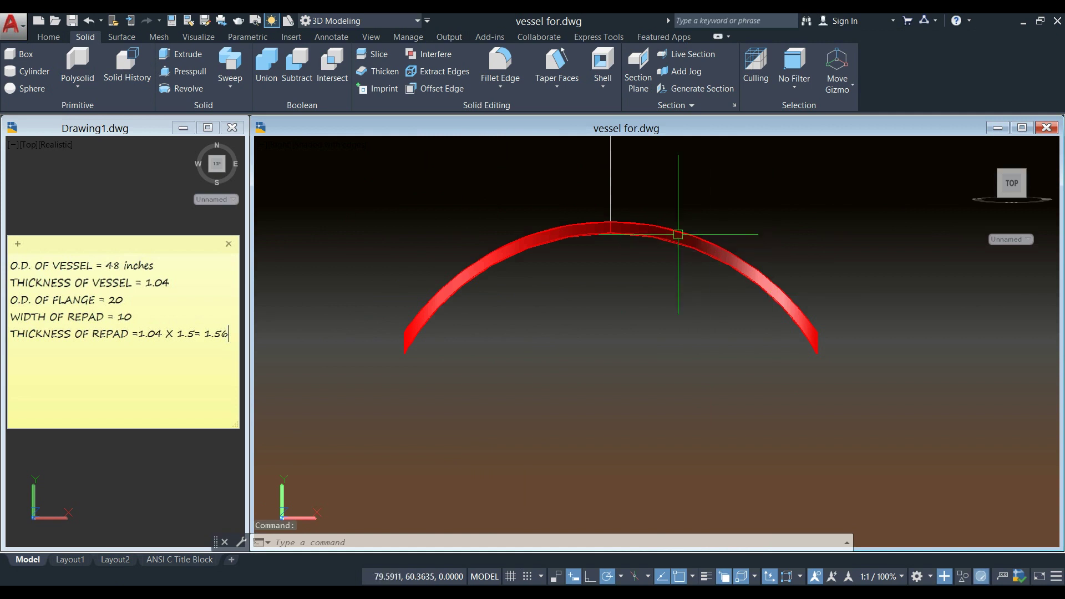
pyautogui.click(610, 221)
pyautogui.scroll(-2, 594, 260)
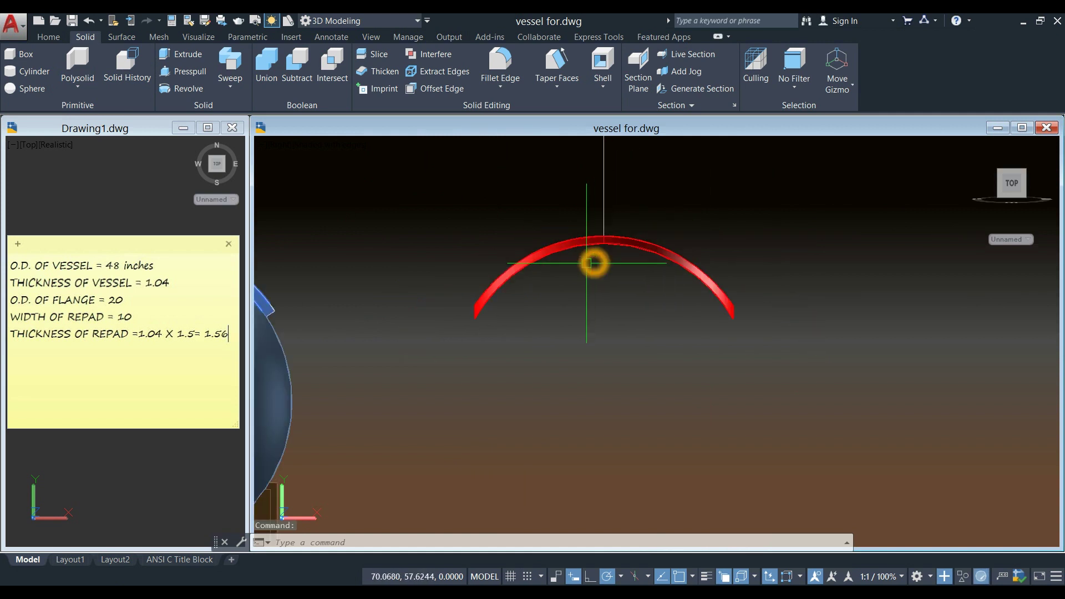
pyautogui.keyDown('shift'); pyautogui.moveTo(594, 262); pyautogui.dragTo(596, 294, button='middle'); pyautogui.keyUp('shift')
pyautogui.scroll(-2, 596, 294)
pyautogui.scroll(2, 580, 306)
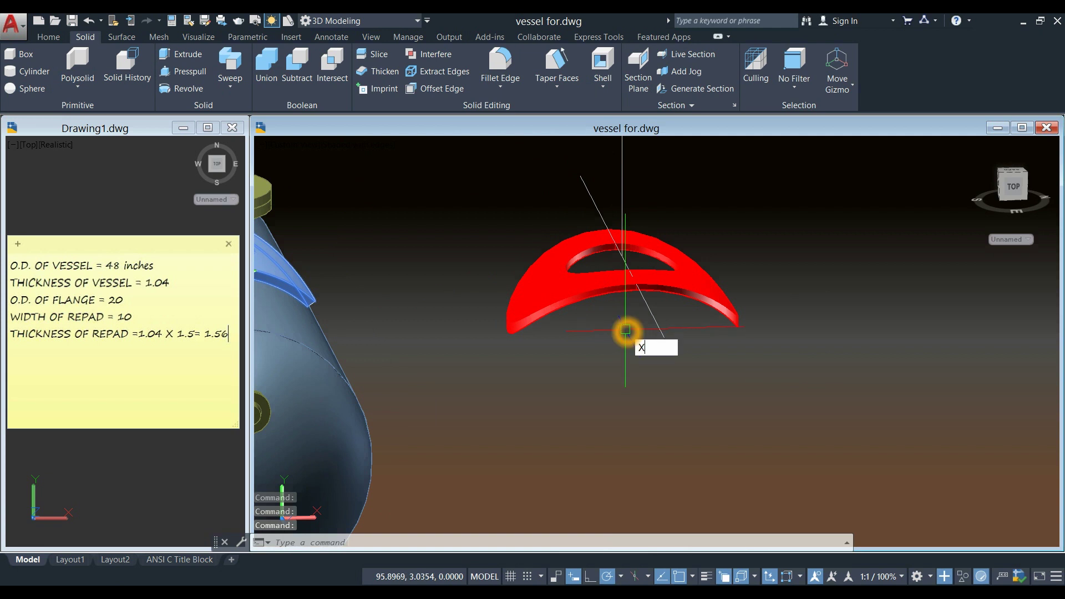
# Clear the current selection and explode the red pad solid into separate surfaces.
pyautogui.rightClick(625, 330)
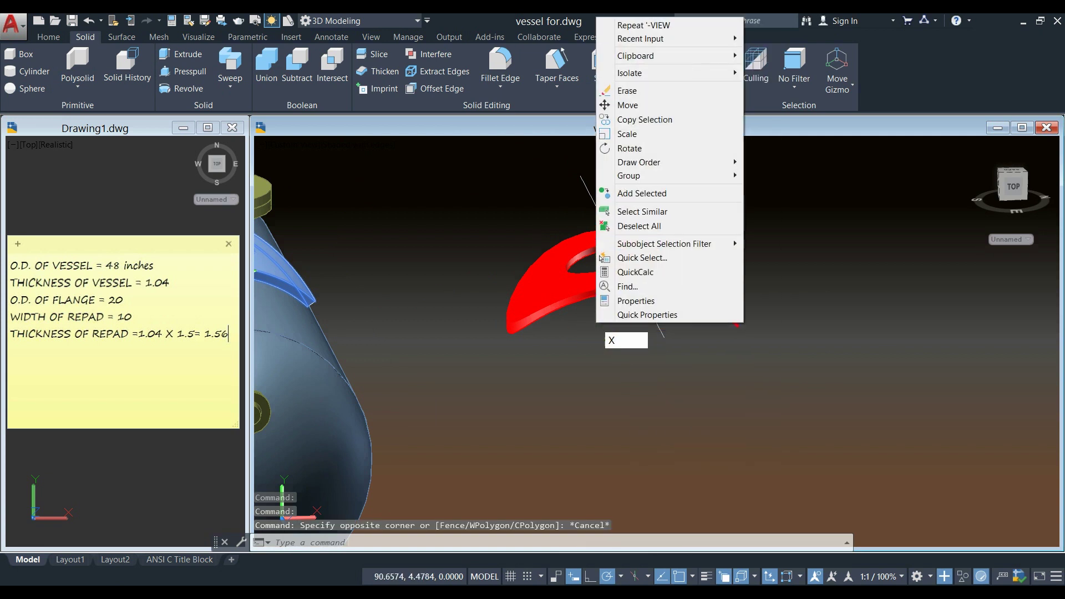
pyautogui.press('Escape')
pyautogui.press('Escape')
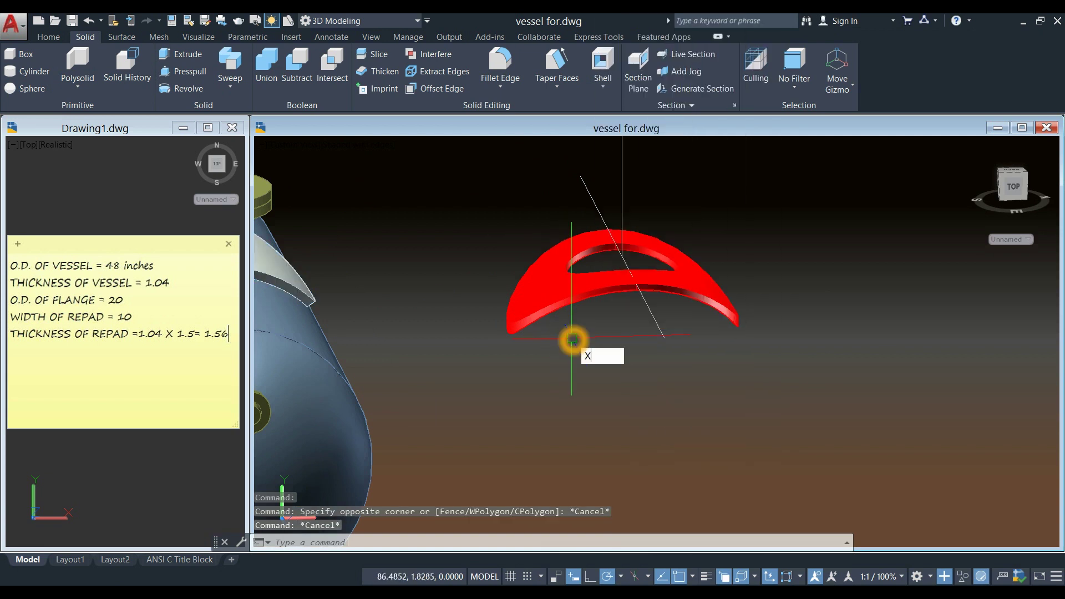
pyautogui.press('Return')
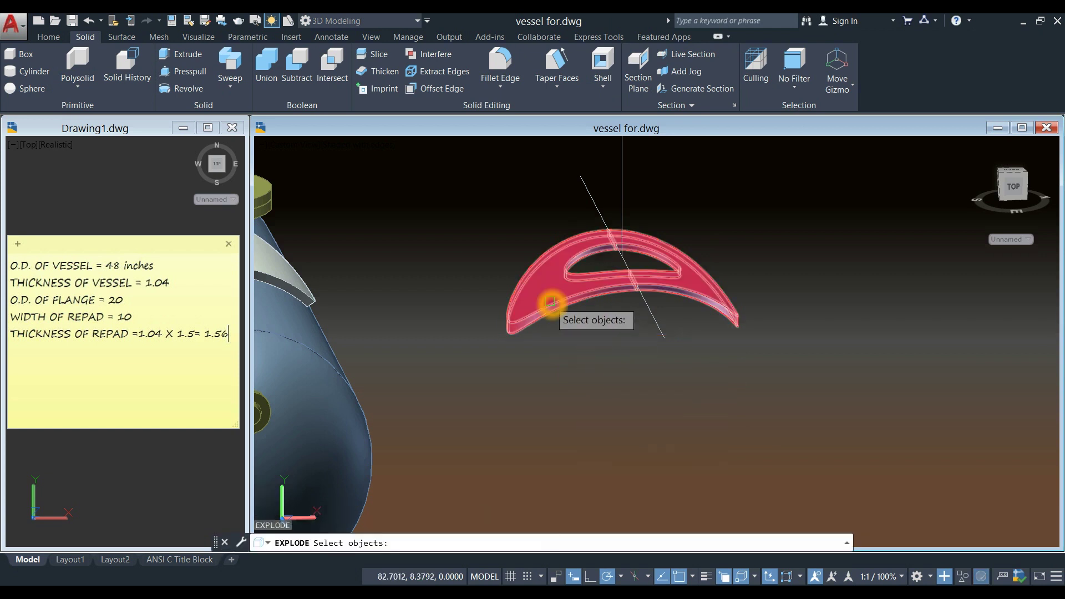
pyautogui.click(551, 301)
pyautogui.press('Return')
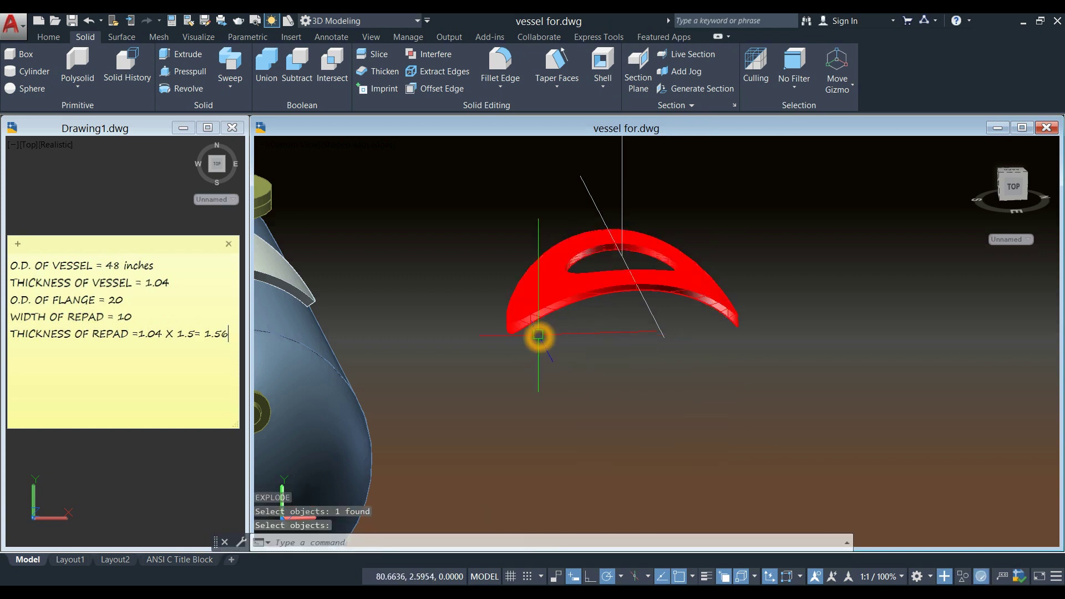
# Switch to the Wireframe visual style and erase the inner concave surface of the exploded pad.
pyautogui.click(361, 145)
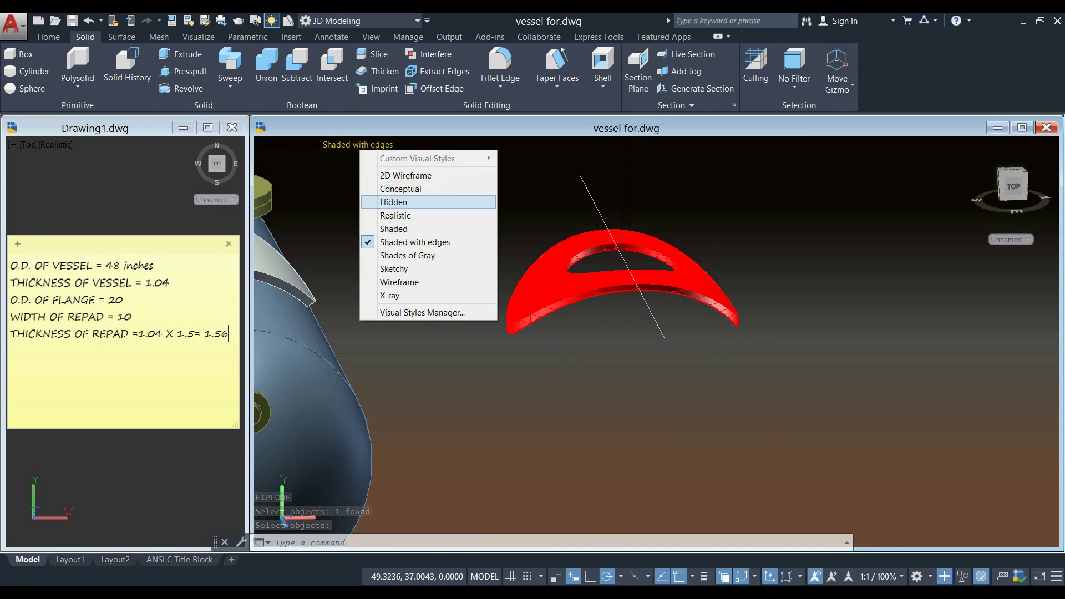
pyautogui.click(409, 283)
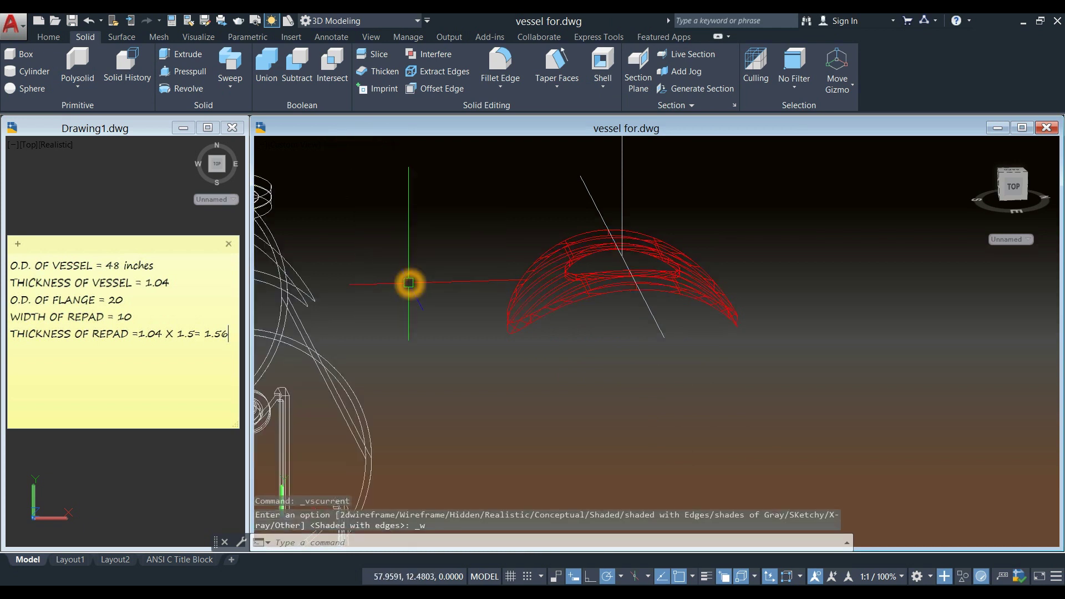
pyautogui.click(551, 259)
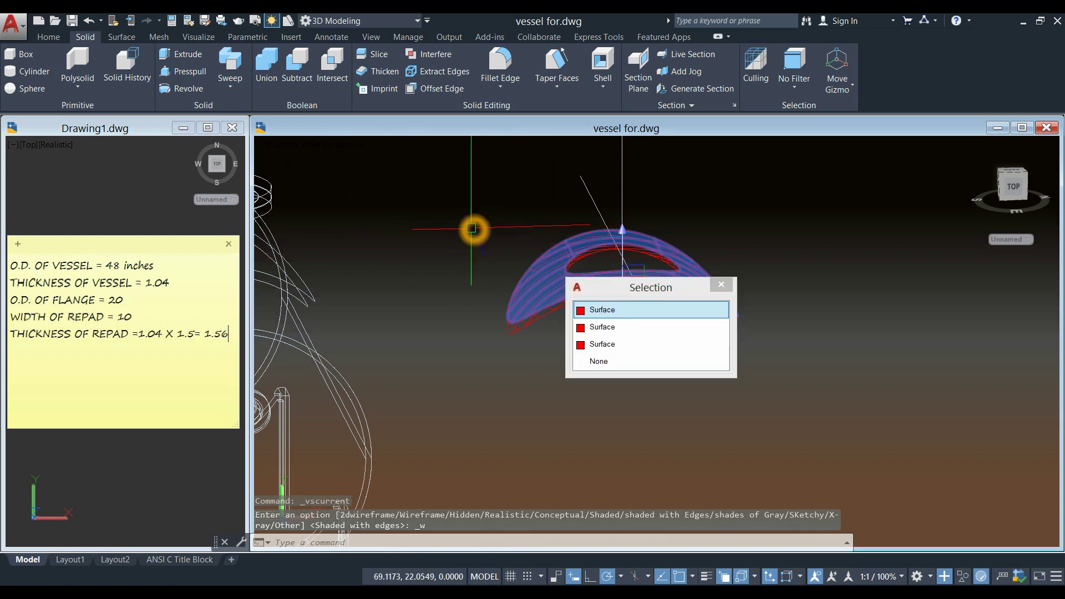
pyautogui.press('Escape')
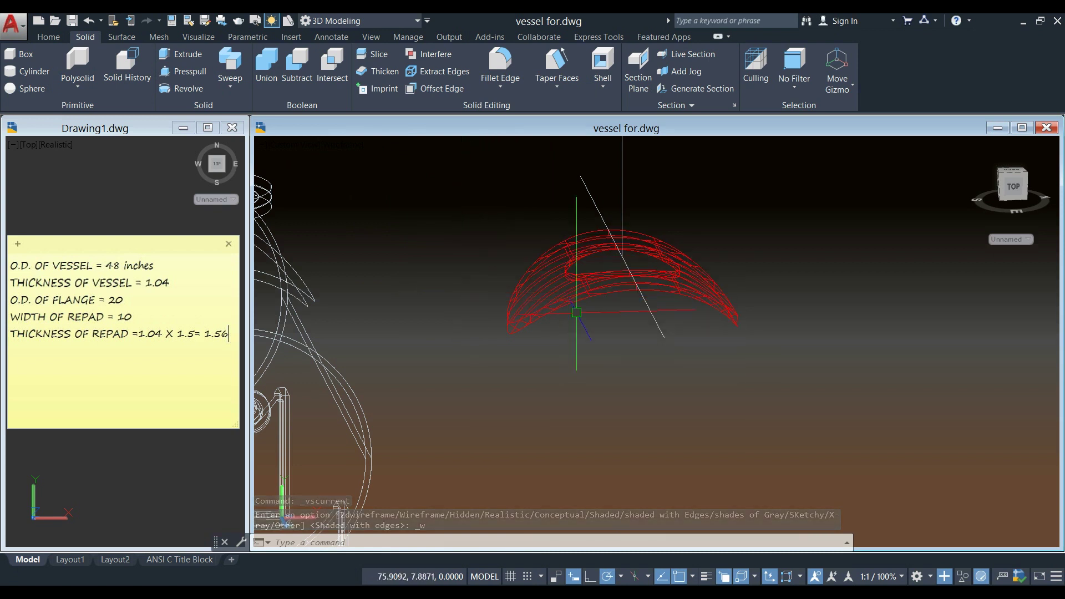
pyautogui.scroll(2, 623, 315)
pyautogui.click(609, 286)
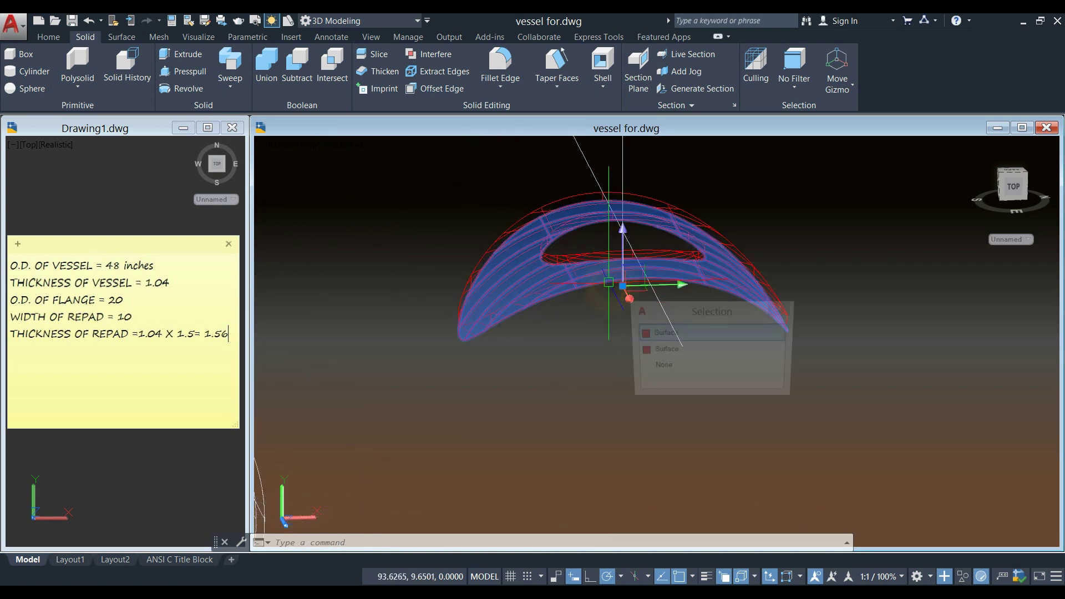
pyautogui.press('Delete')
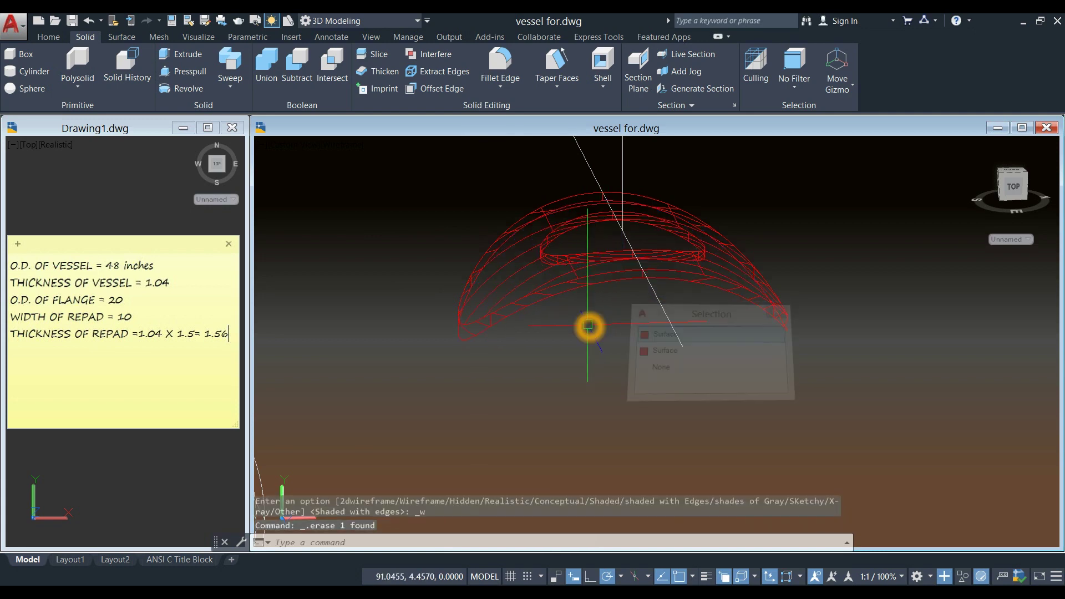
# Apply the Shaded visual style and erase the rim surfaces around the pad's hole and outer edge, keeping only the outer curved surface.
pyautogui.keyDown('shift'); pyautogui.moveTo(587, 325); pyautogui.dragTo(589, 303, button='middle'); pyautogui.keyUp('shift')
pyautogui.keyDown('shift'); pyautogui.moveTo(622, 267); pyautogui.dragTo(585, 291, button='middle'); pyautogui.keyUp('shift')
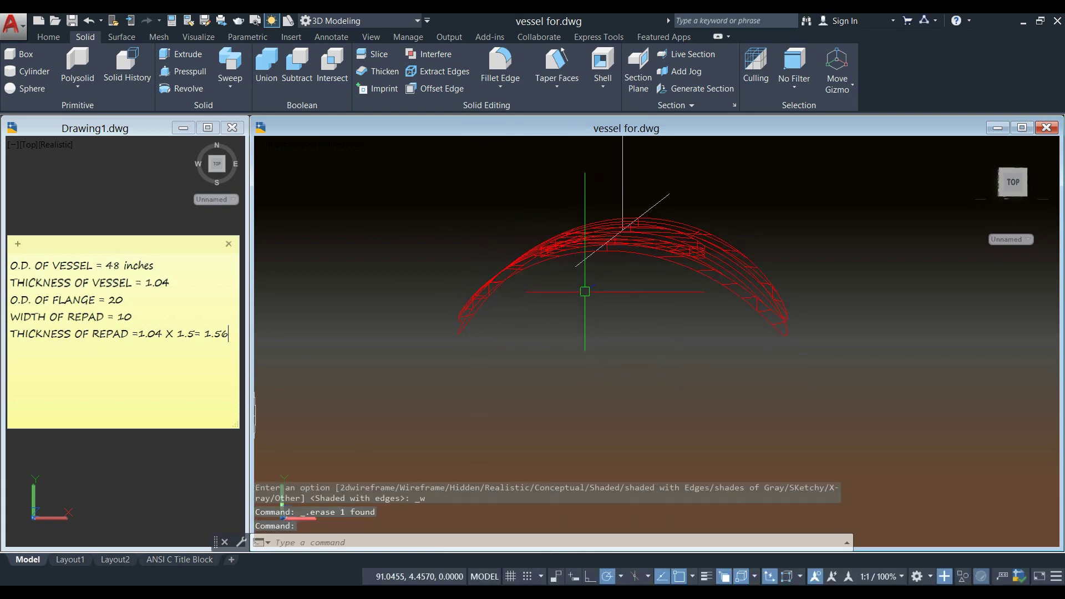
pyautogui.click(357, 146)
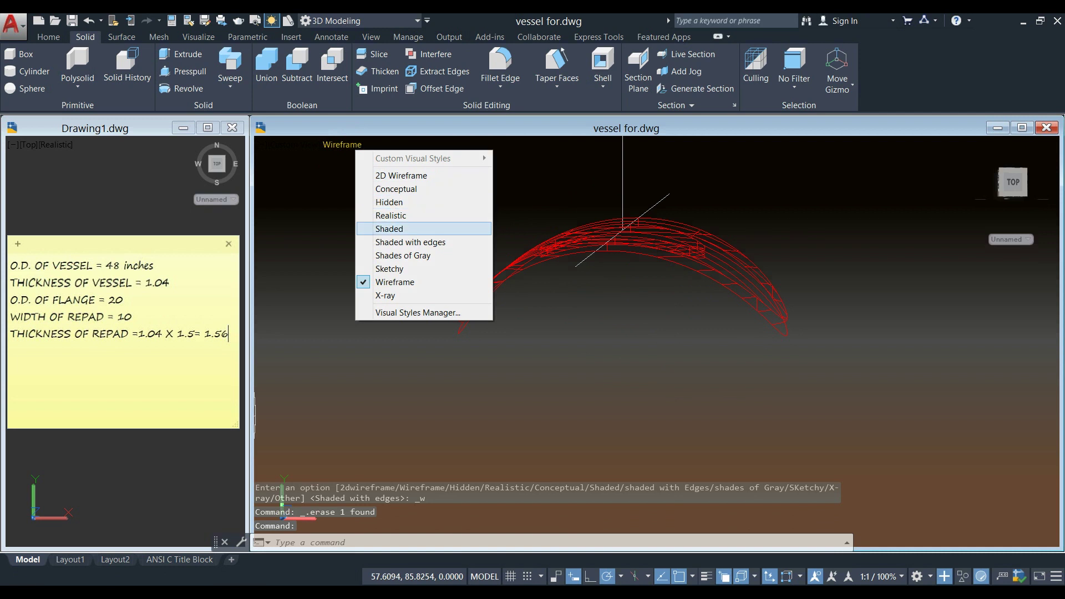
pyautogui.click(408, 228)
pyautogui.keyDown('shift'); pyautogui.moveTo(624, 281); pyautogui.dragTo(617, 259, button='middle'); pyautogui.keyUp('shift')
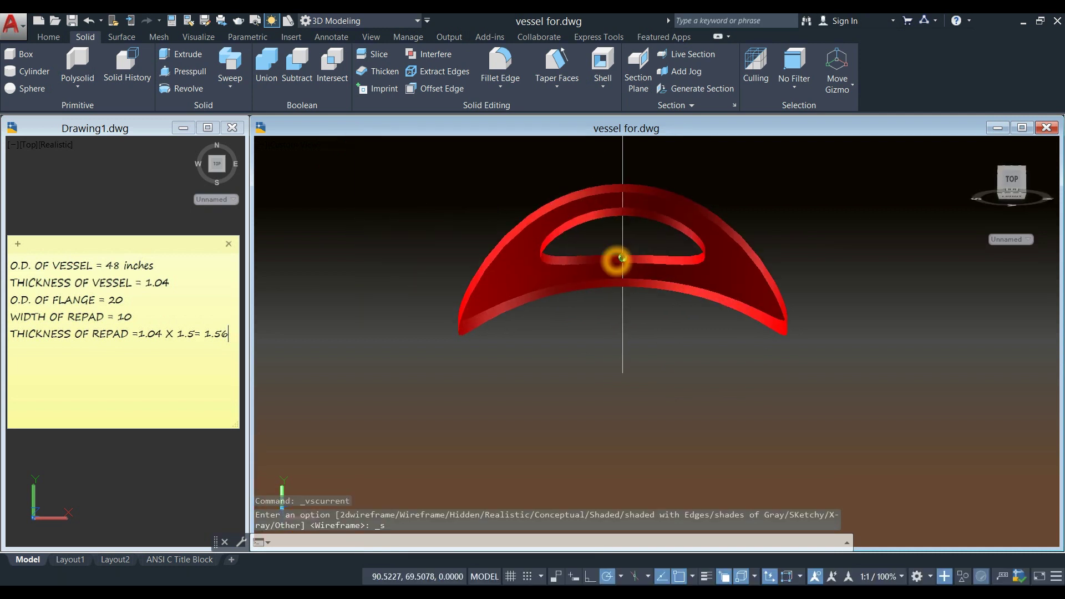
pyautogui.click(559, 239)
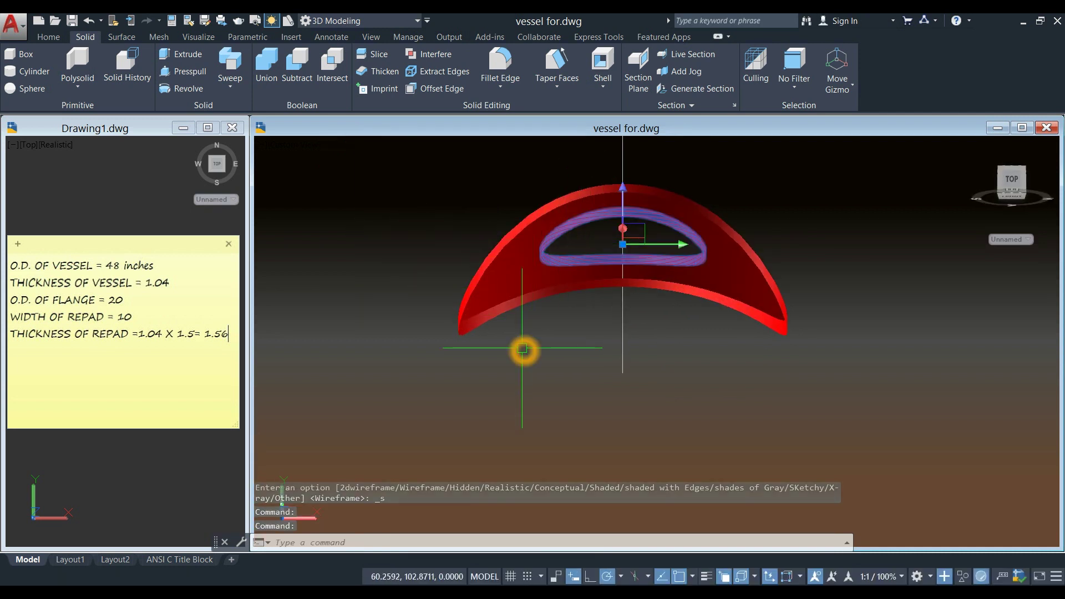
pyautogui.press('Delete')
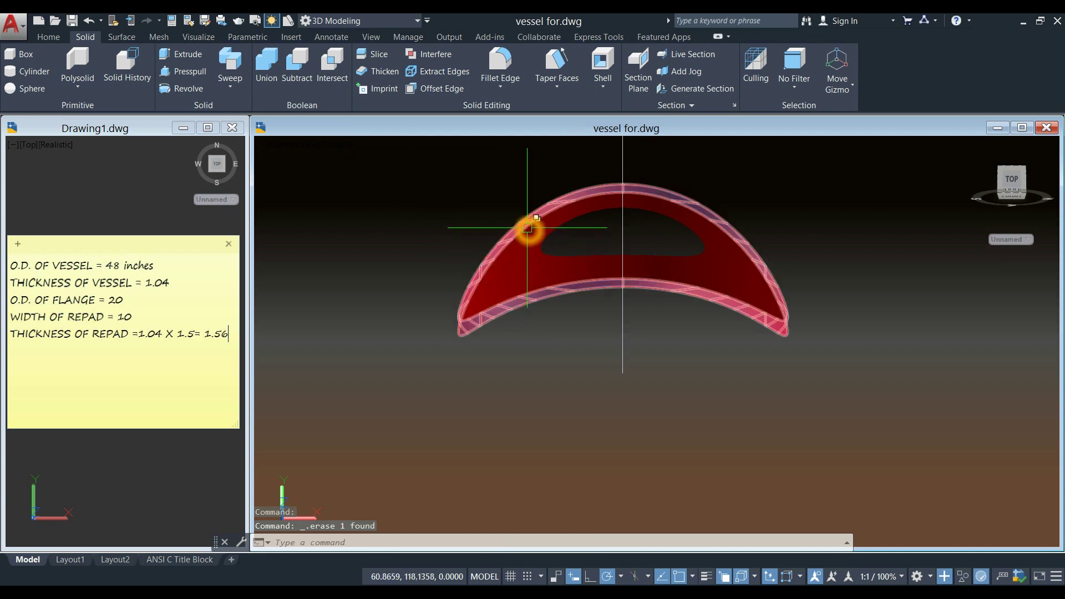
pyautogui.click(527, 227)
pyautogui.press('Delete')
pyautogui.scroll(-4, 414, 211)
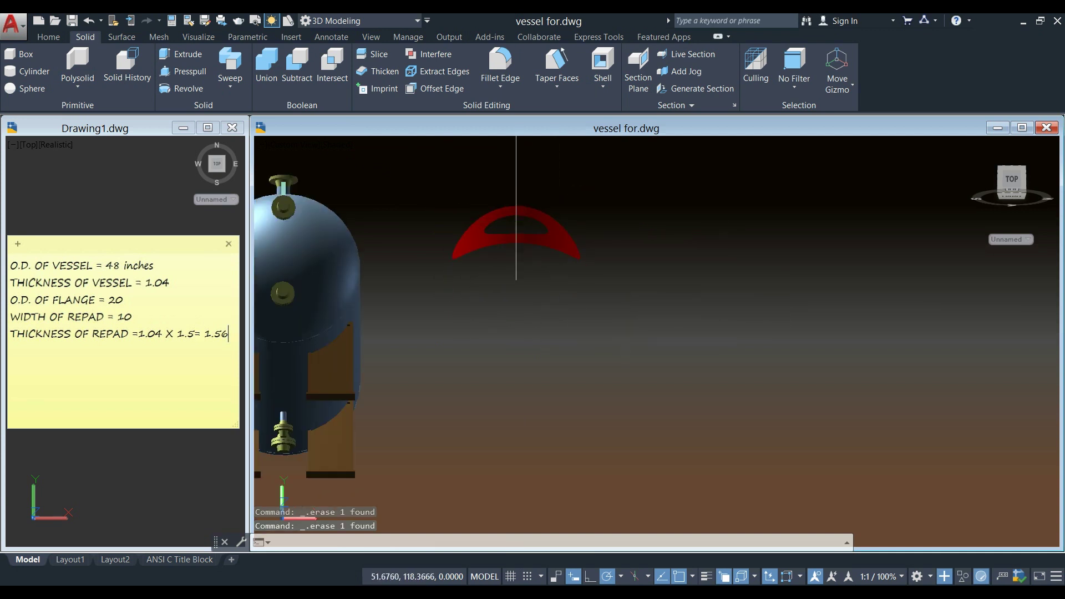
pyautogui.keyDown('shift'); pyautogui.moveTo(516, 233); pyautogui.dragTo(528, 254, button='middle'); pyautogui.keyUp('shift')
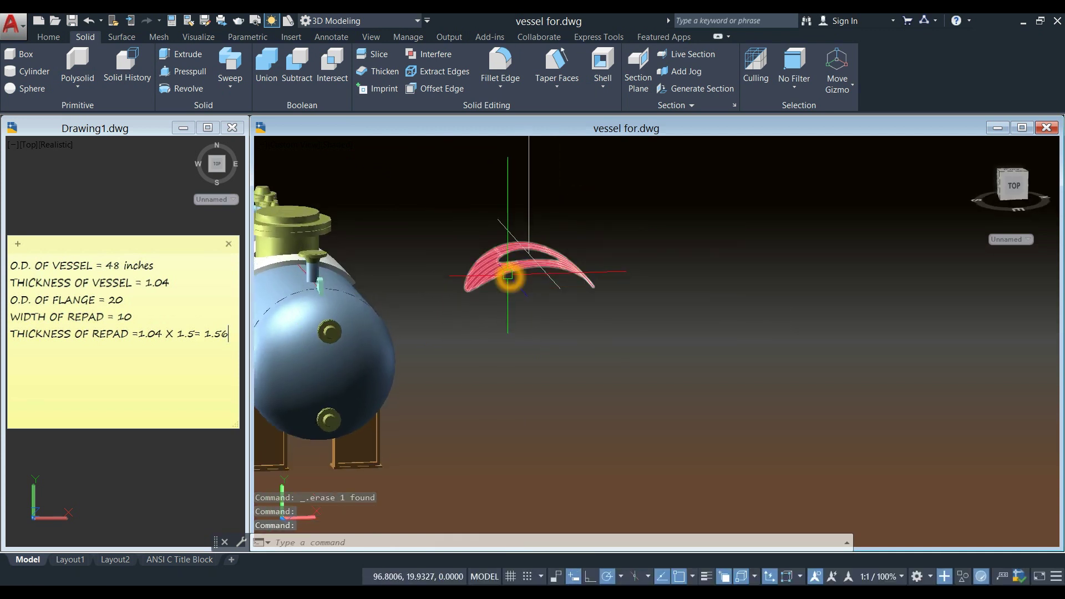
# Thicken the remaining curved red pad surface into a solid 1.56 thick.
pyautogui.scroll(2, 476, 272)
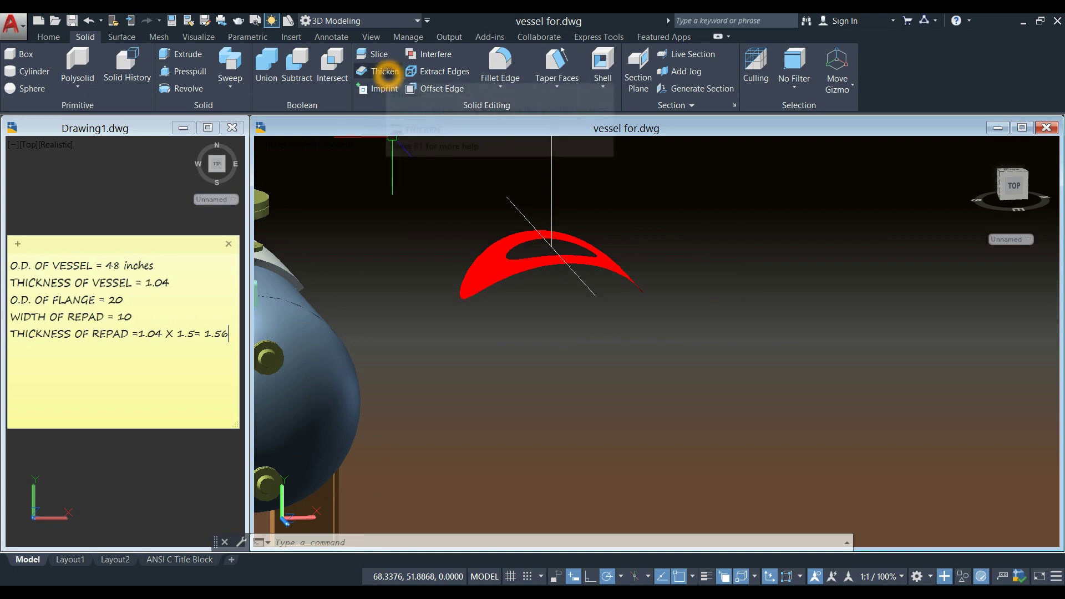
pyautogui.click(387, 71)
pyautogui.click(492, 260)
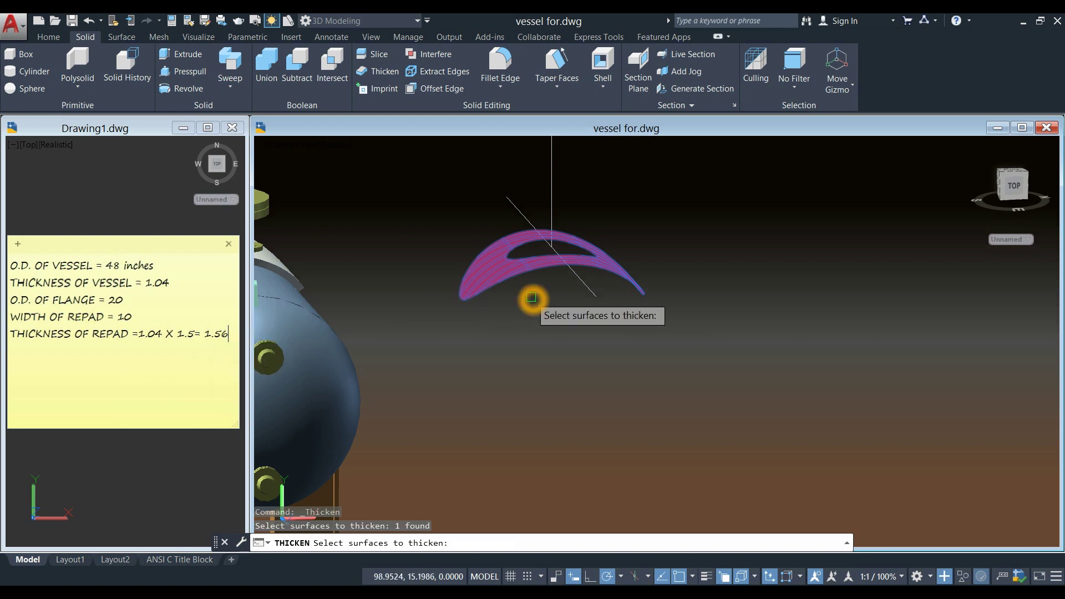
pyautogui.press('Return')
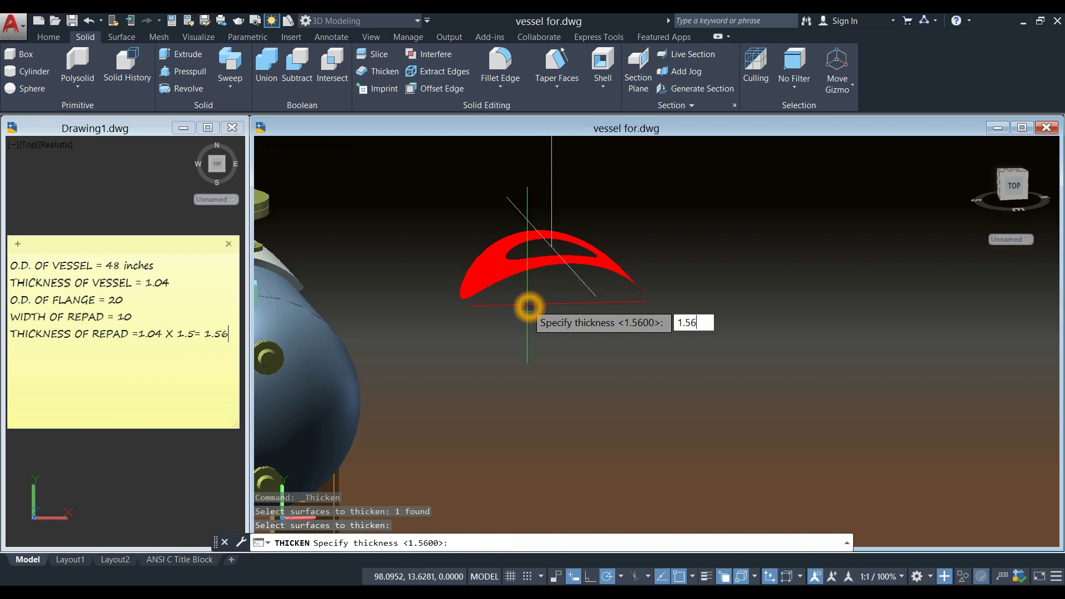
pyautogui.press('Return')
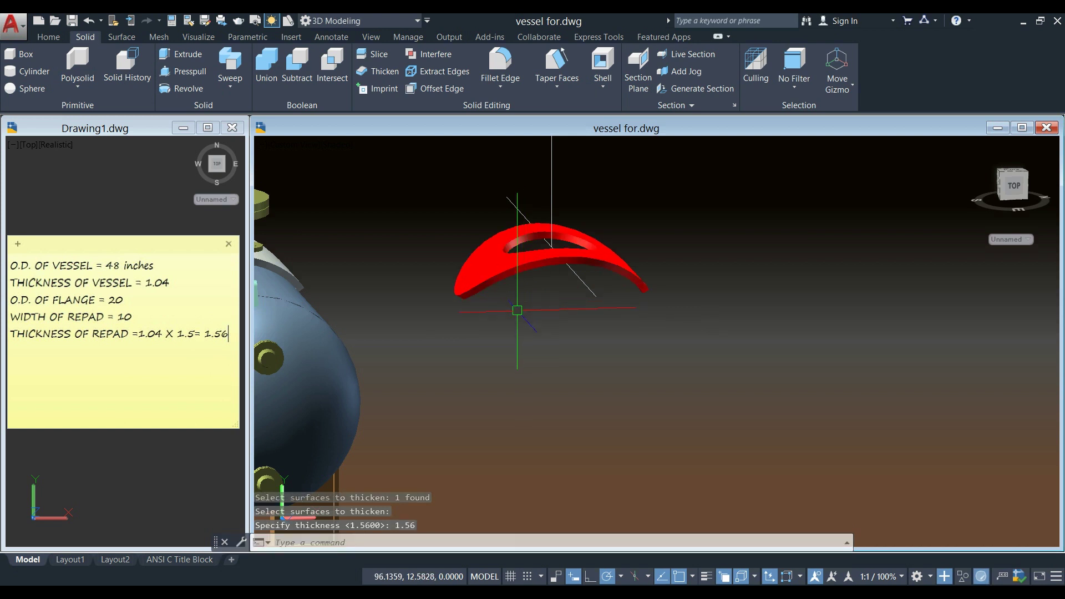
# Move the red pad with its guide lines from the guide line's endpoint to the endpoint of the vessel's top line at the lifting lug.
pyautogui.moveTo(517, 310); pyautogui.dragTo(648, 316, button='middle')
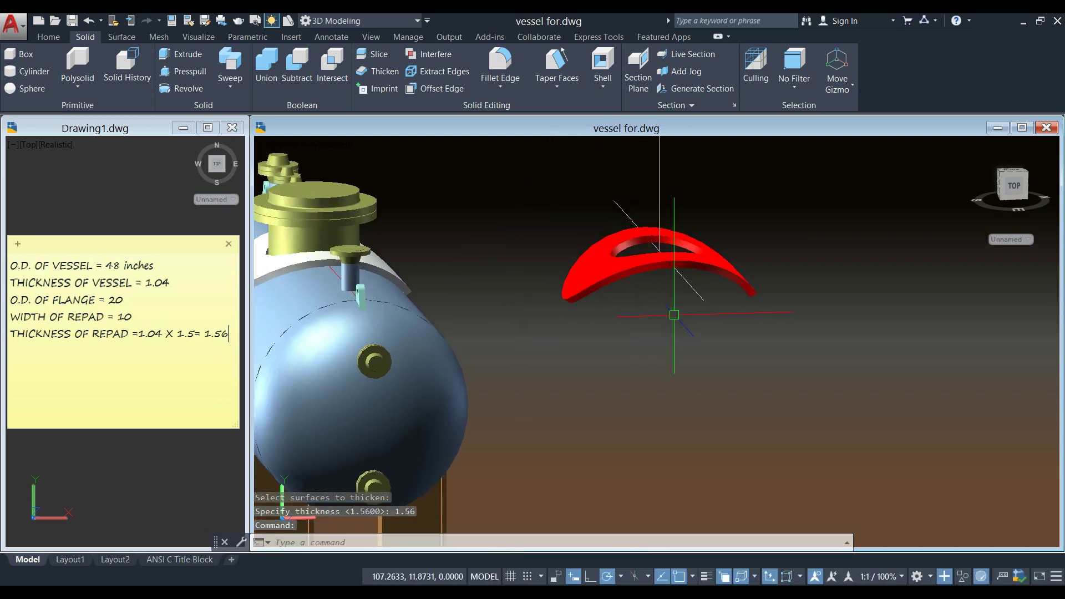
pyautogui.scroll(-3, 674, 314)
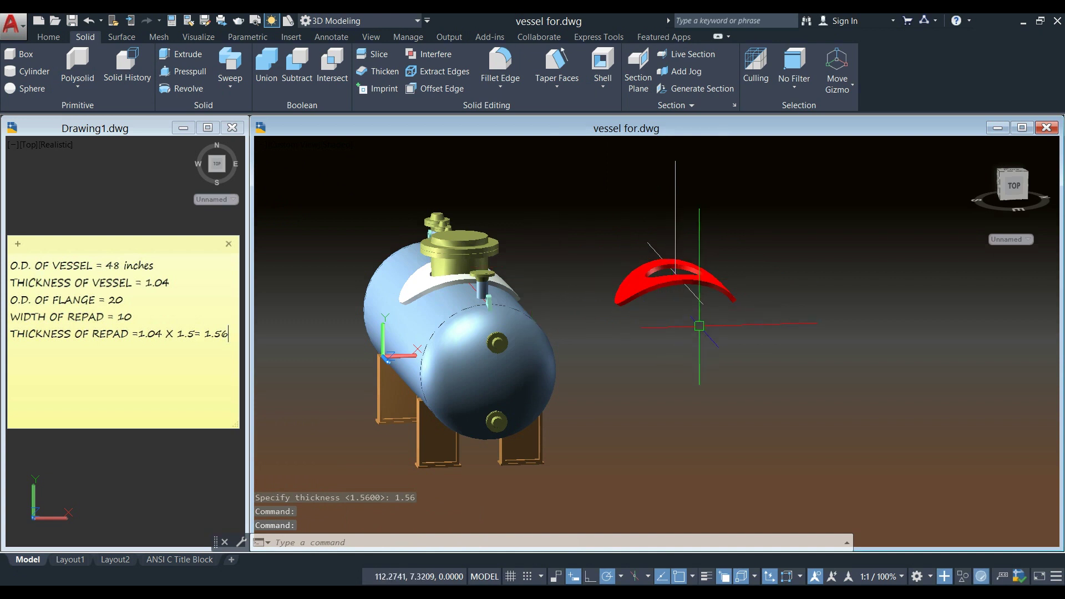
pyautogui.click(727, 343)
pyautogui.click(638, 280)
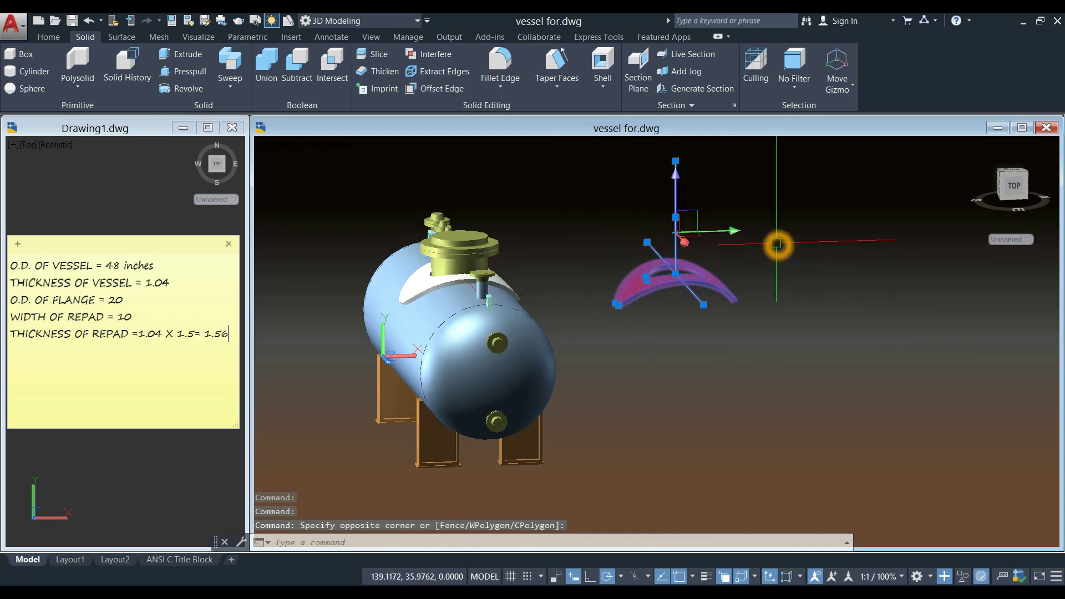
pyautogui.rightClick(777, 242)
pyautogui.click(787, 335)
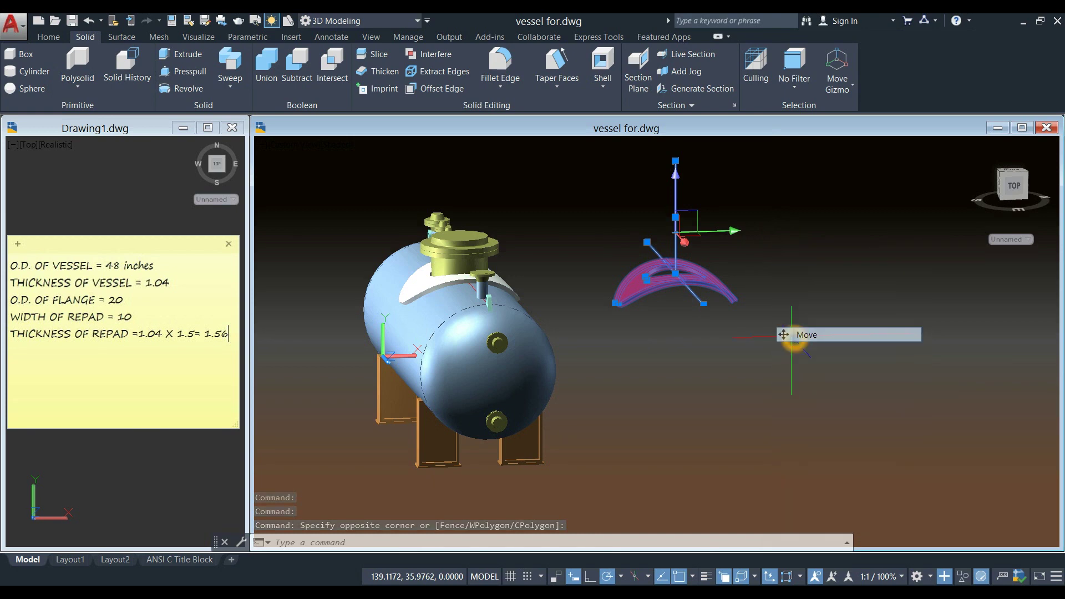
pyautogui.click(715, 324)
pyautogui.scroll(4, 524, 288)
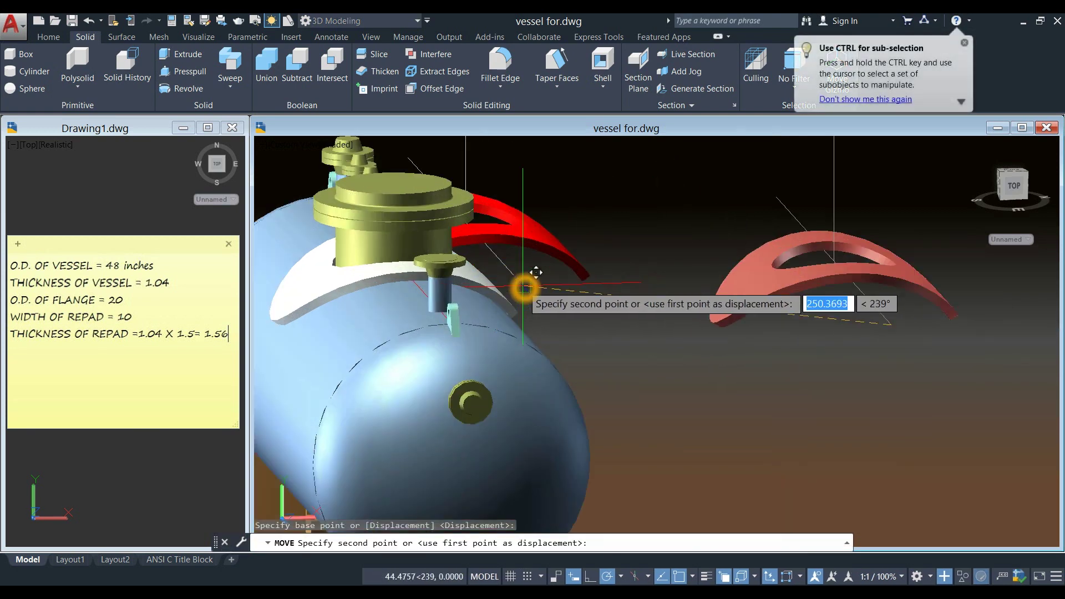
pyautogui.moveTo(524, 288); pyautogui.dragTo(558, 305, button='middle')
pyautogui.scroll(3, 576, 293)
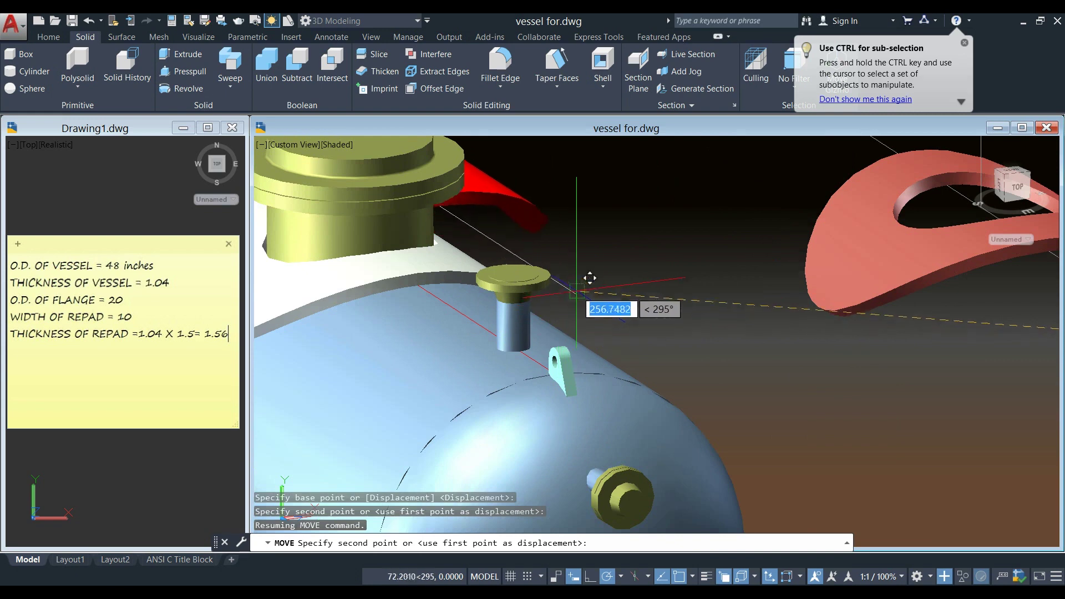
pyautogui.keyDown('shift'); pyautogui.rightClick(580, 267); pyautogui.keyUp('shift')
pyautogui.click(614, 347)
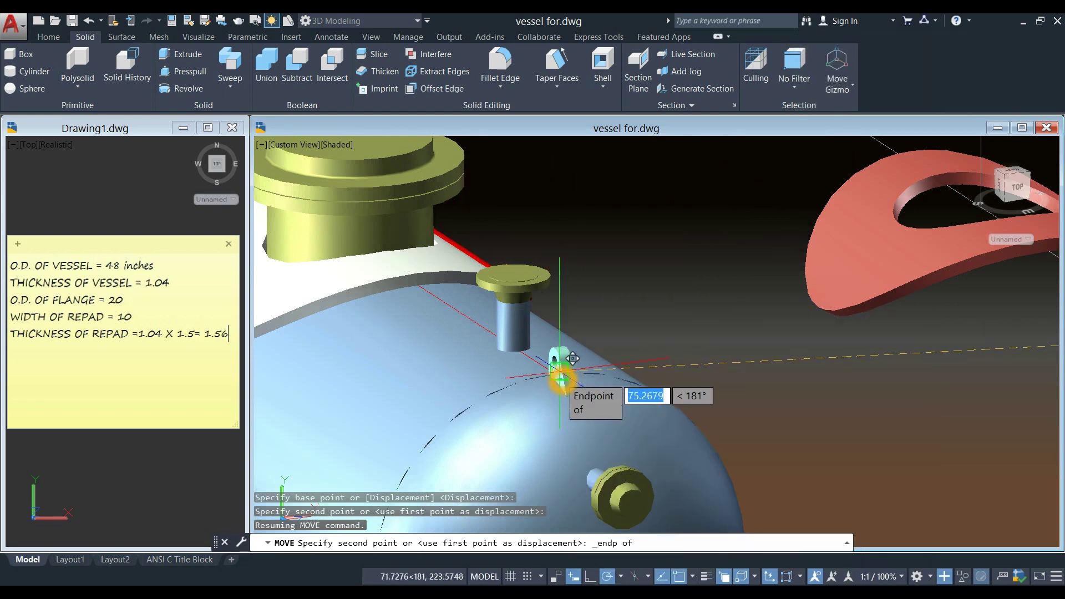
pyautogui.scroll(5, 565, 363)
pyautogui.moveTo(562, 364)
pyautogui.keyDown('shift'); pyautogui.mouseDown(button='middle')
pyautogui.moveTo(551, 373)
pyautogui.moveTo(661, 368)
pyautogui.moveTo(572, 378)
pyautogui.mouseUp(button='middle'); pyautogui.keyUp('shift')
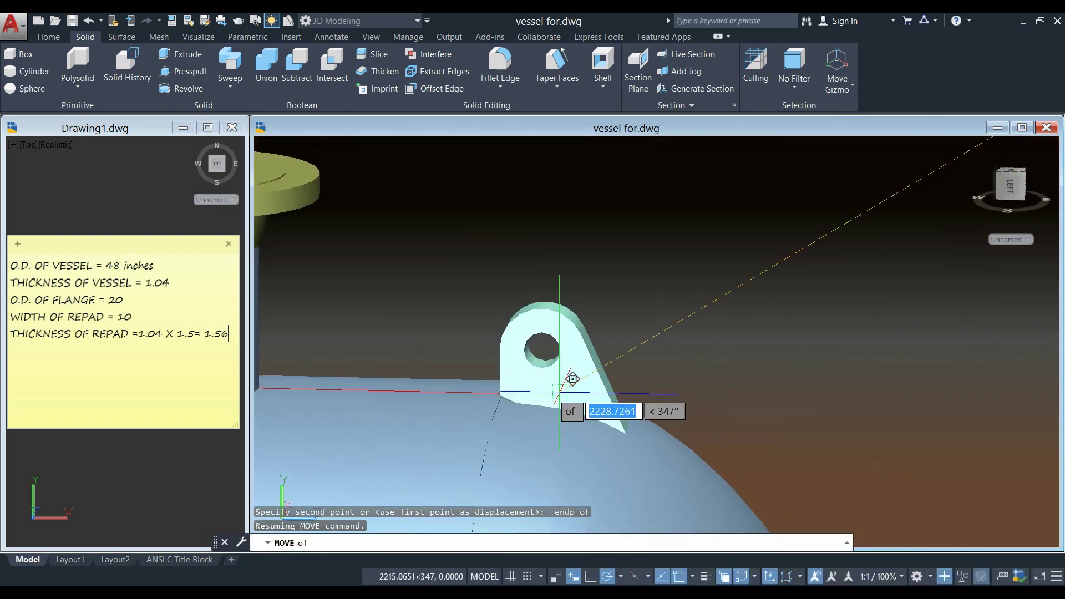
pyautogui.click(513, 382)
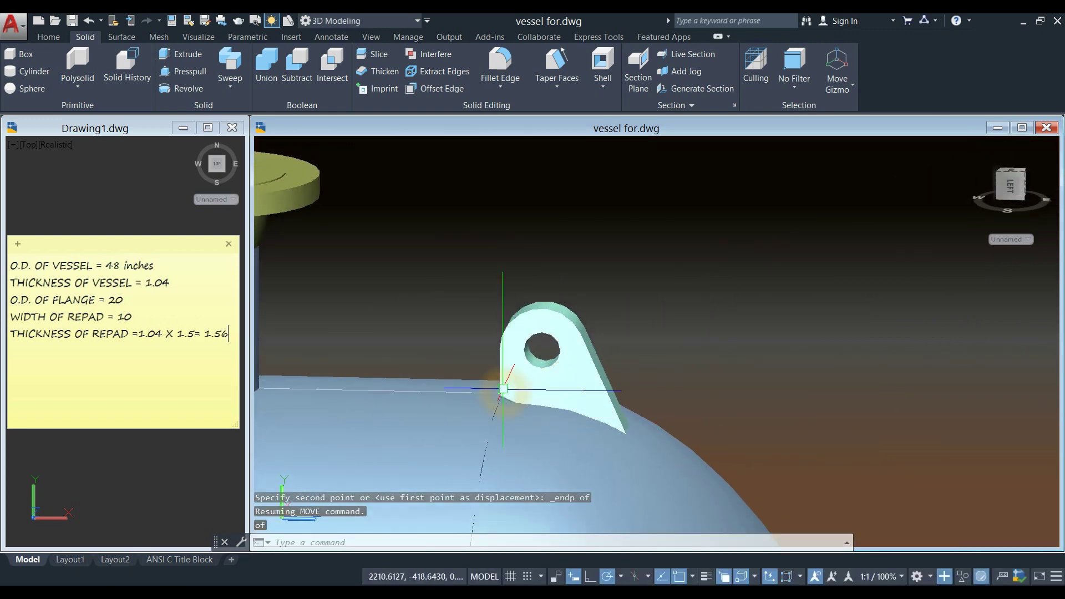
# Erase the old white pad that overlaps the red pad around the large flange nozzle.
pyautogui.scroll(-6, 513, 381)
pyautogui.keyDown('shift'); pyautogui.moveTo(487, 337); pyautogui.dragTo(382, 324, button='middle'); pyautogui.keyUp('shift')
pyautogui.scroll(6, 383, 323)
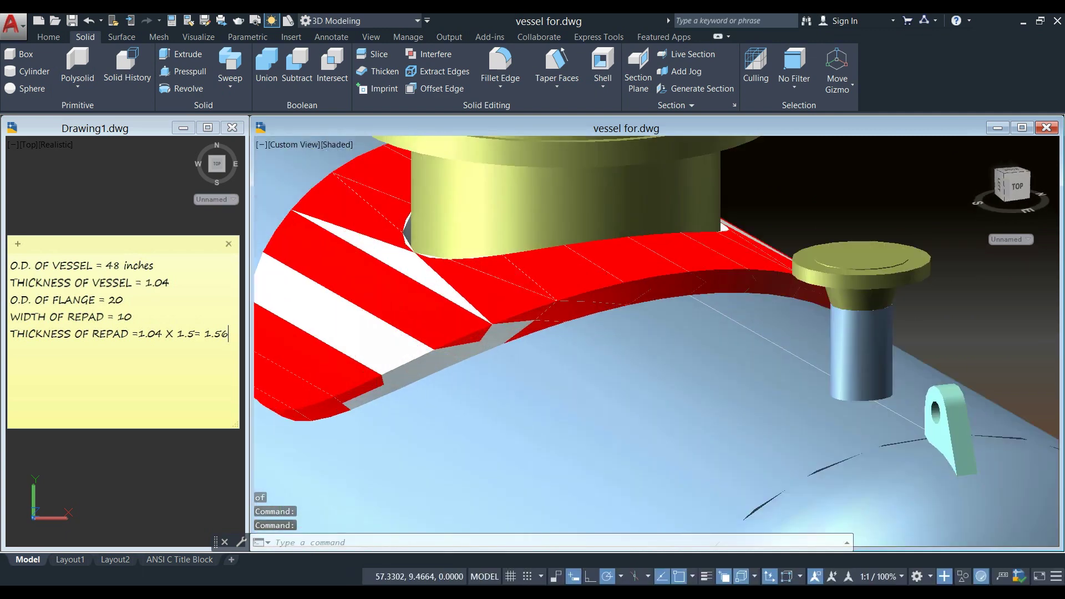
pyautogui.click(424, 361)
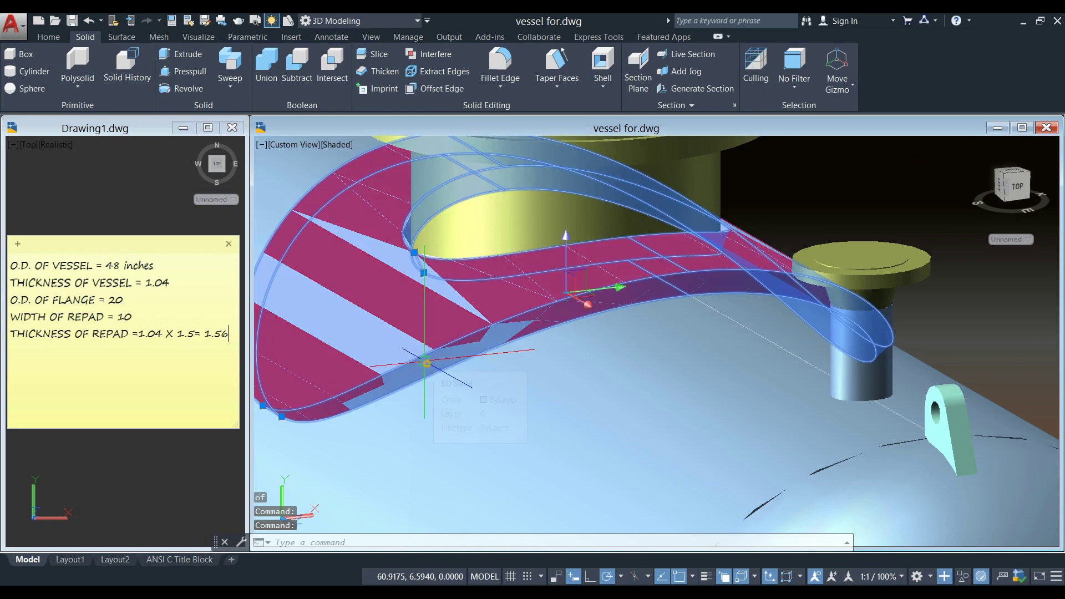
pyautogui.click(477, 429)
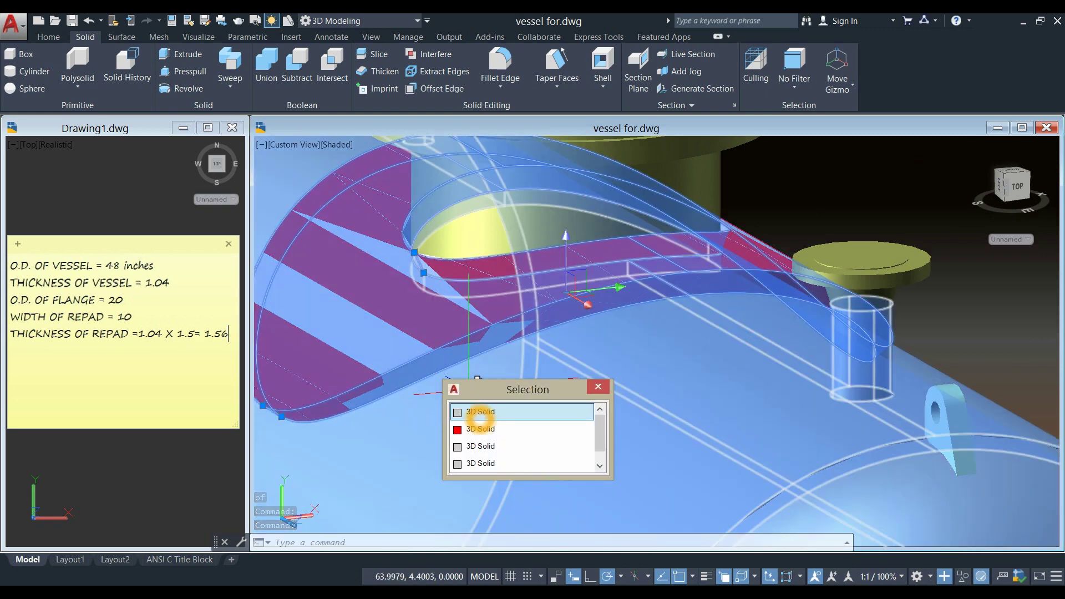
pyautogui.click(487, 412)
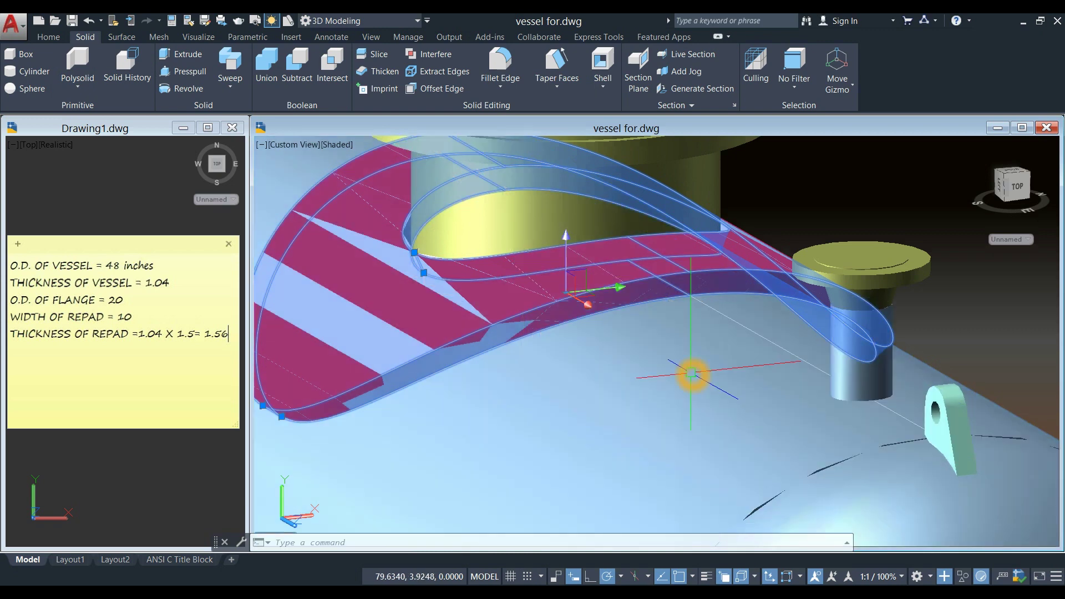
pyautogui.press('Delete')
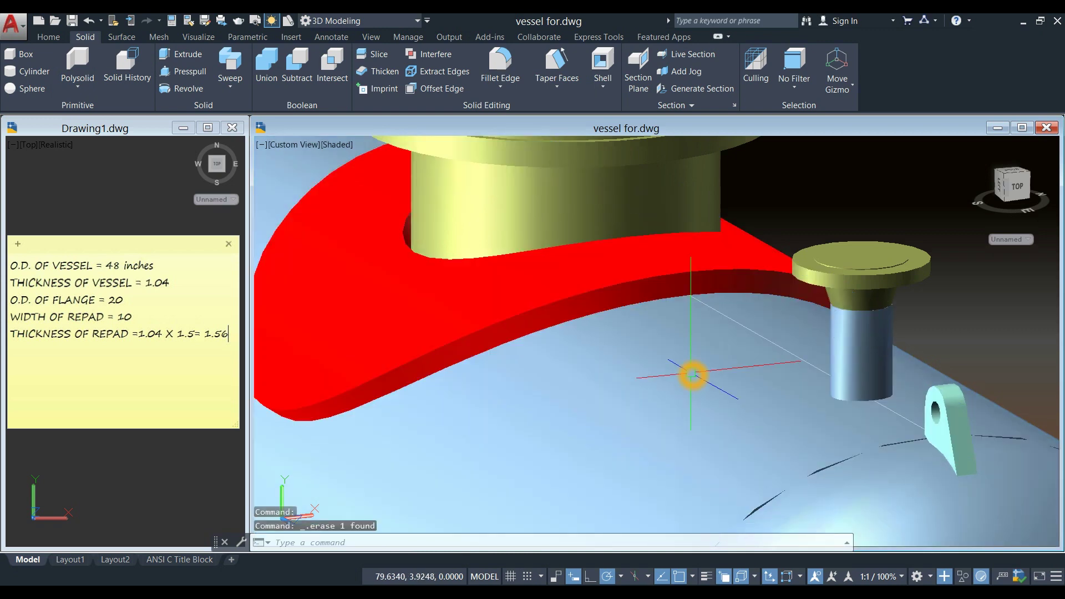
# Try the Realistic visual style, switch to X-Ray, and face the vessel's end to show the pad in profile.
pyautogui.scroll(-5, 677, 357)
pyautogui.moveTo(677, 355)
pyautogui.keyDown('shift'); pyautogui.mouseDown(button='middle')
pyautogui.moveTo(641, 391)
pyautogui.moveTo(577, 382)
pyautogui.moveTo(499, 316)
pyautogui.moveTo(529, 297)
pyautogui.mouseUp(button='middle'); pyautogui.keyUp('shift')
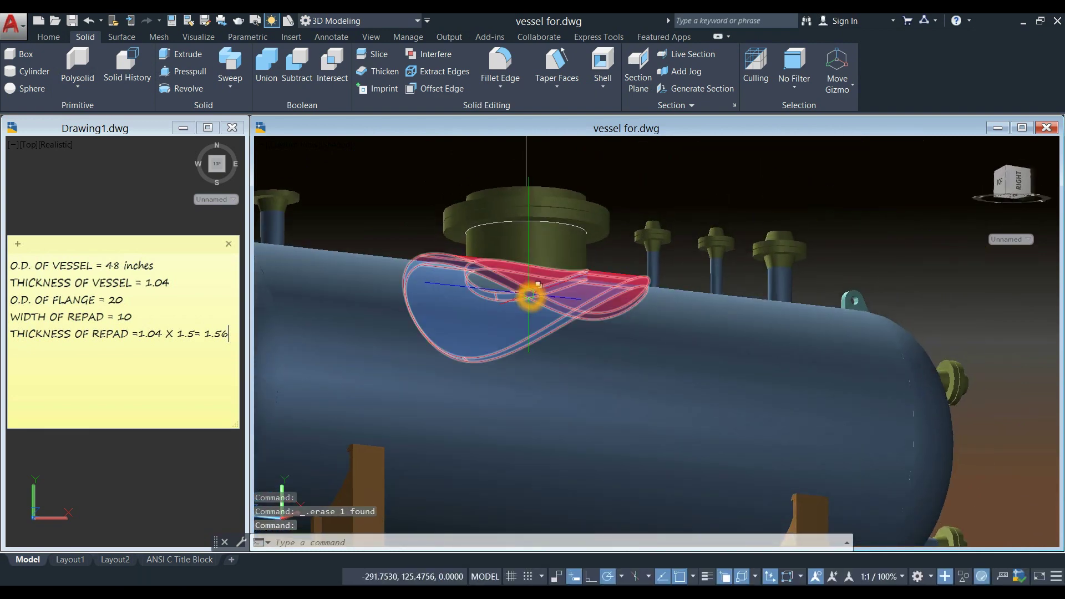
pyautogui.click(336, 144)
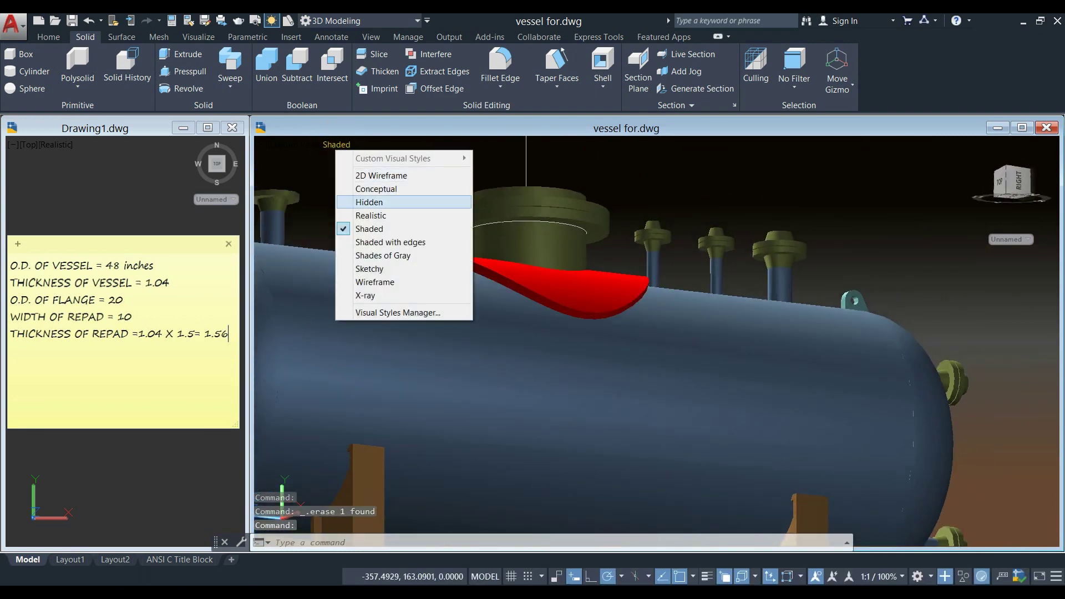
pyautogui.click(366, 214)
pyautogui.keyDown('shift'); pyautogui.moveTo(367, 213); pyautogui.dragTo(577, 237, button='middle'); pyautogui.keyUp('shift')
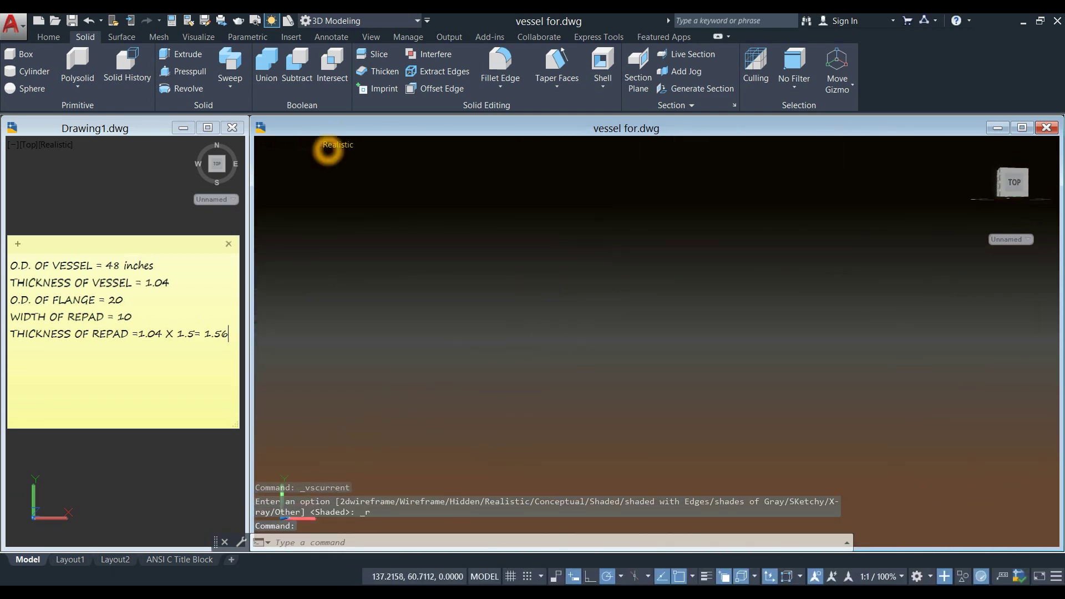
pyautogui.click(328, 150)
pyautogui.click(383, 297)
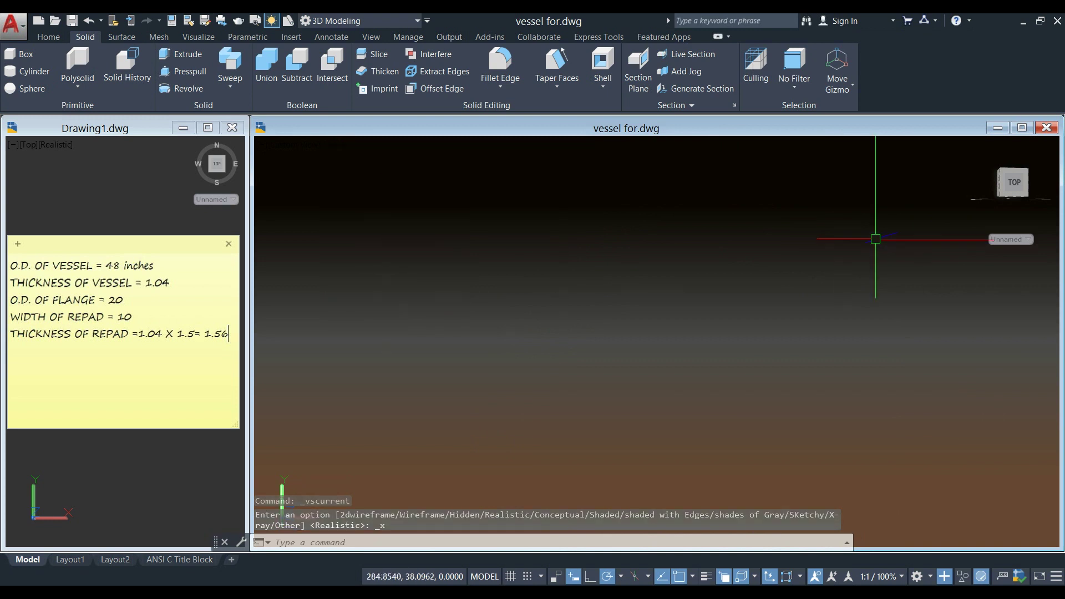
pyautogui.click(1014, 183)
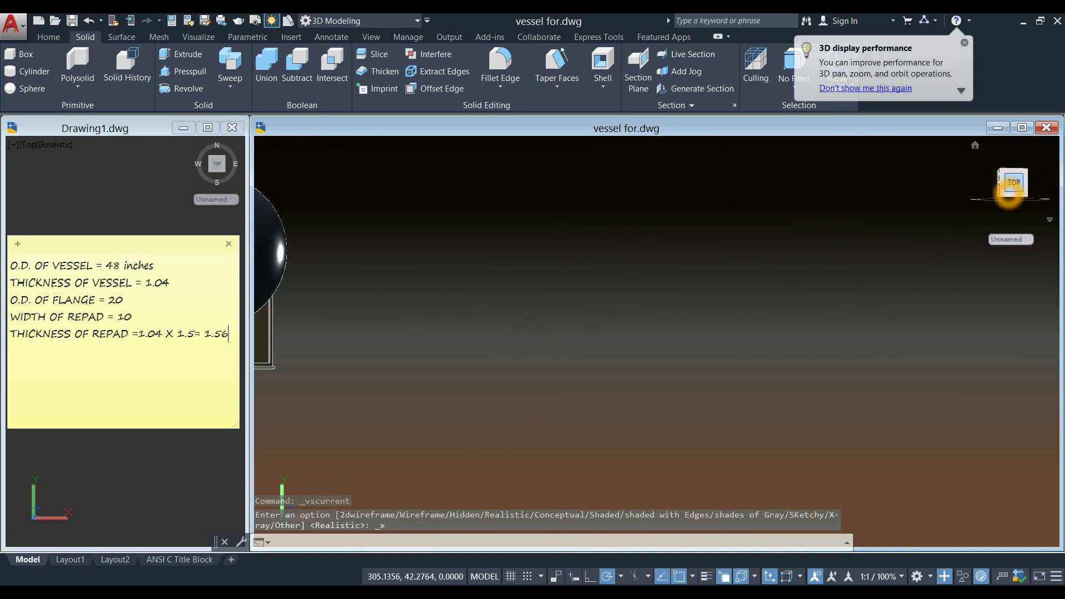
# Examine how the red pad follows the shell's curvature in the end view, highlighting the pad and clearing the selection.
pyautogui.scroll(7, 657, 357)
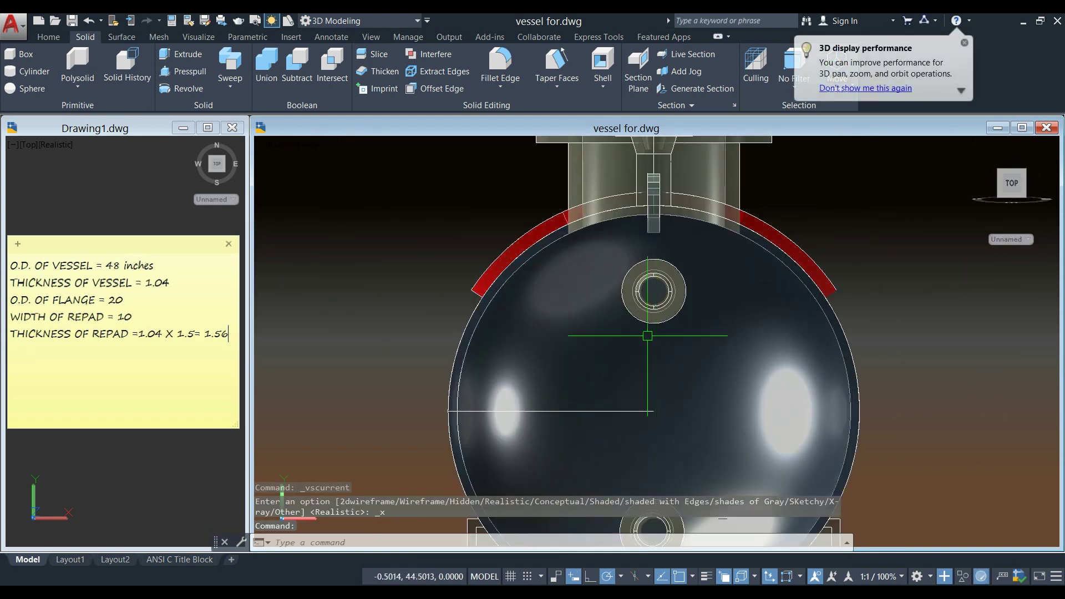
pyautogui.moveTo(656, 299); pyautogui.dragTo(622, 318, button='middle')
pyautogui.scroll(3, 492, 349)
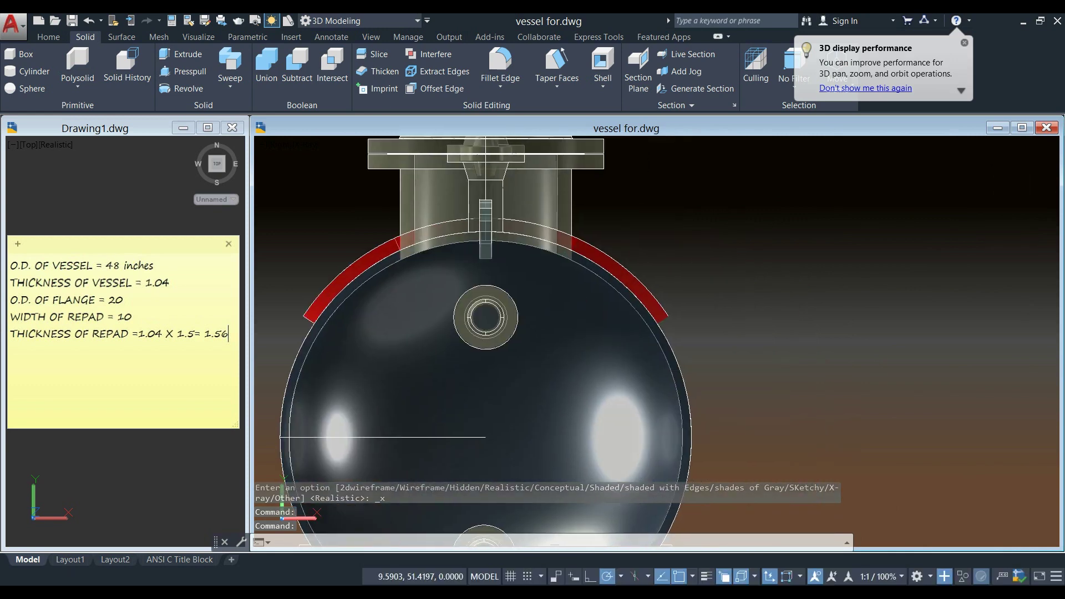
pyautogui.scroll(5, 689, 362)
pyautogui.click(631, 320)
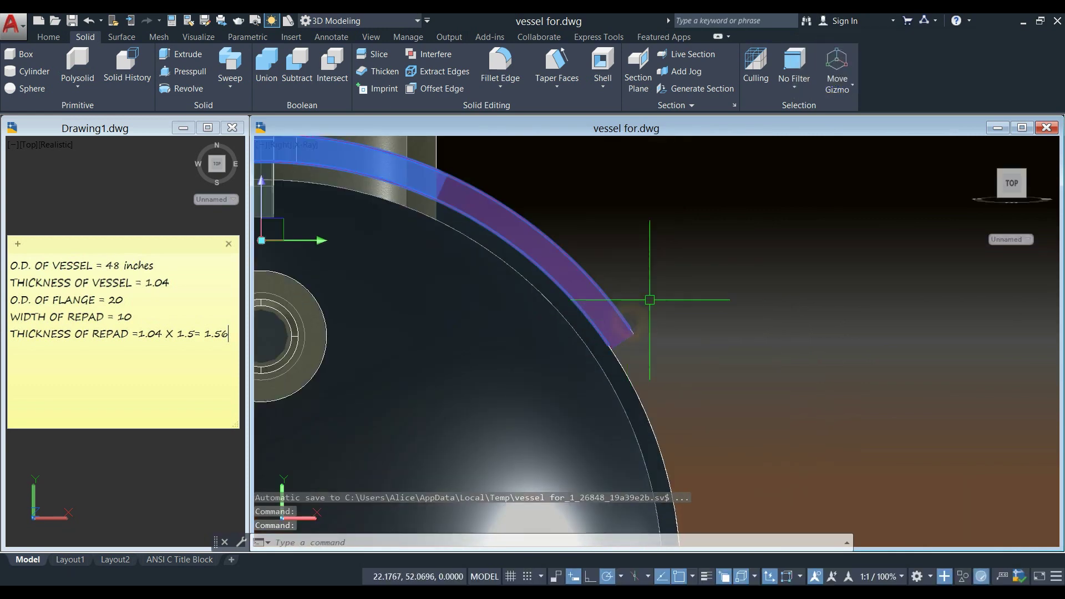
pyautogui.scroll(-5, 718, 237)
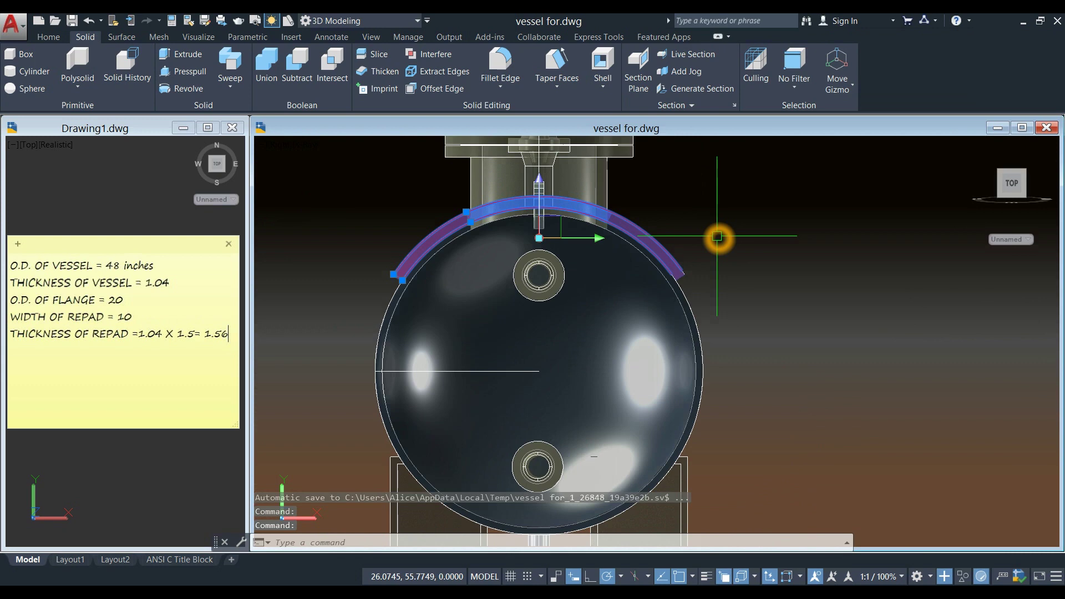
pyautogui.press('Escape')
# Return to an angled view of the whole vessel and apply the Realistic visual style.
pyautogui.keyDown('shift'); pyautogui.moveTo(717, 237); pyautogui.dragTo(740, 271, button='middle'); pyautogui.keyUp('shift')
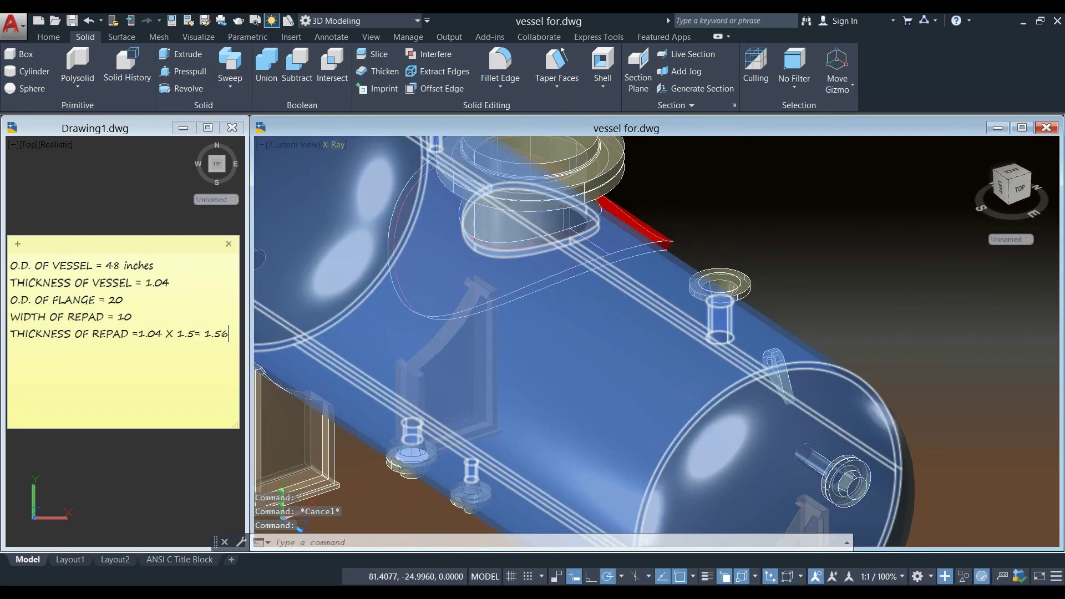
pyautogui.click(333, 144)
pyautogui.click(373, 215)
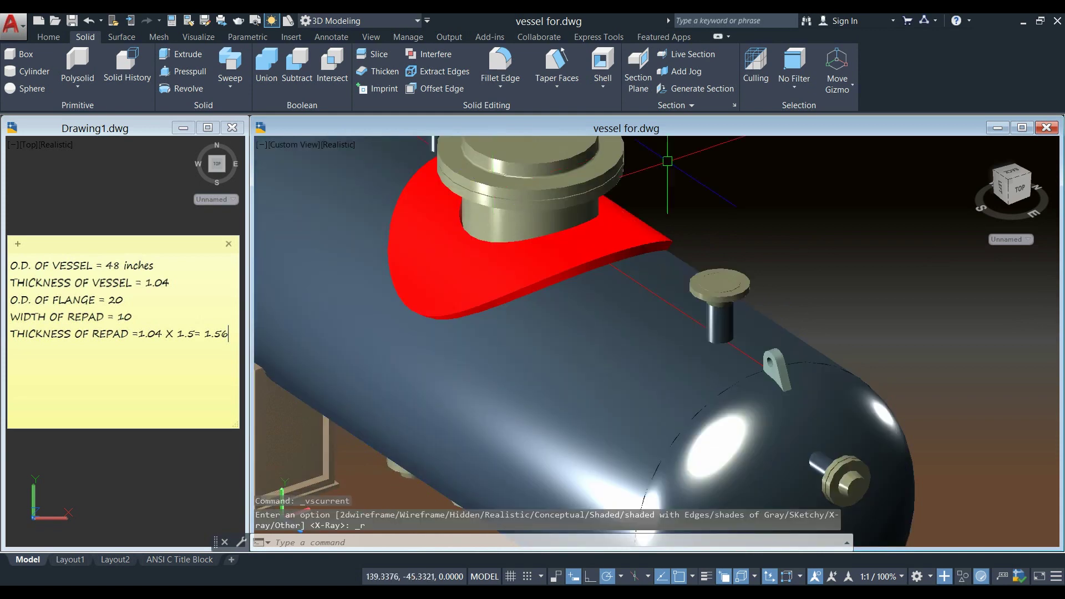
pyautogui.scroll(-2, 683, 163)
pyautogui.moveTo(682, 164); pyautogui.dragTo(659, 189, button='middle')
pyautogui.scroll(-2, 659, 193)
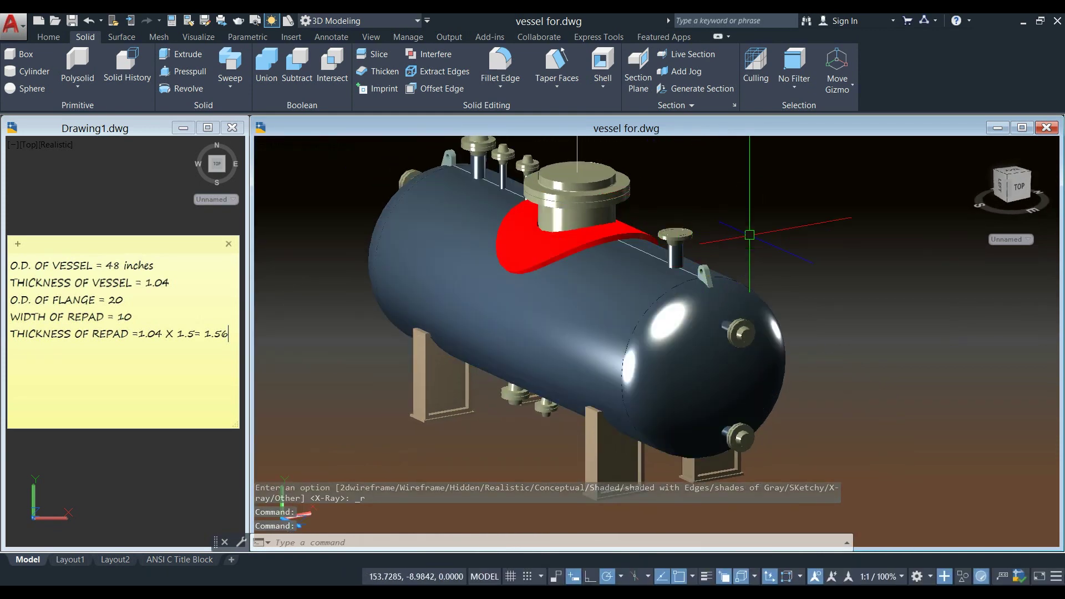